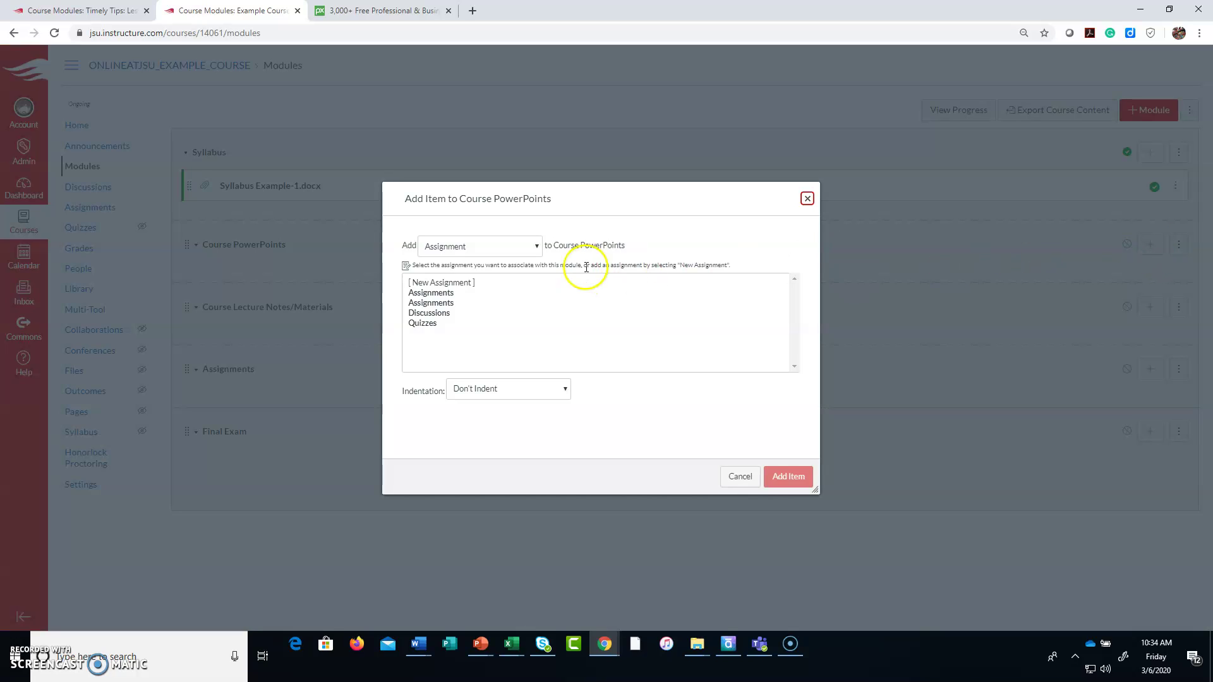
Add a new page named "Course PowerPoints" to the Course PowerPoints module
left_click(516, 248)
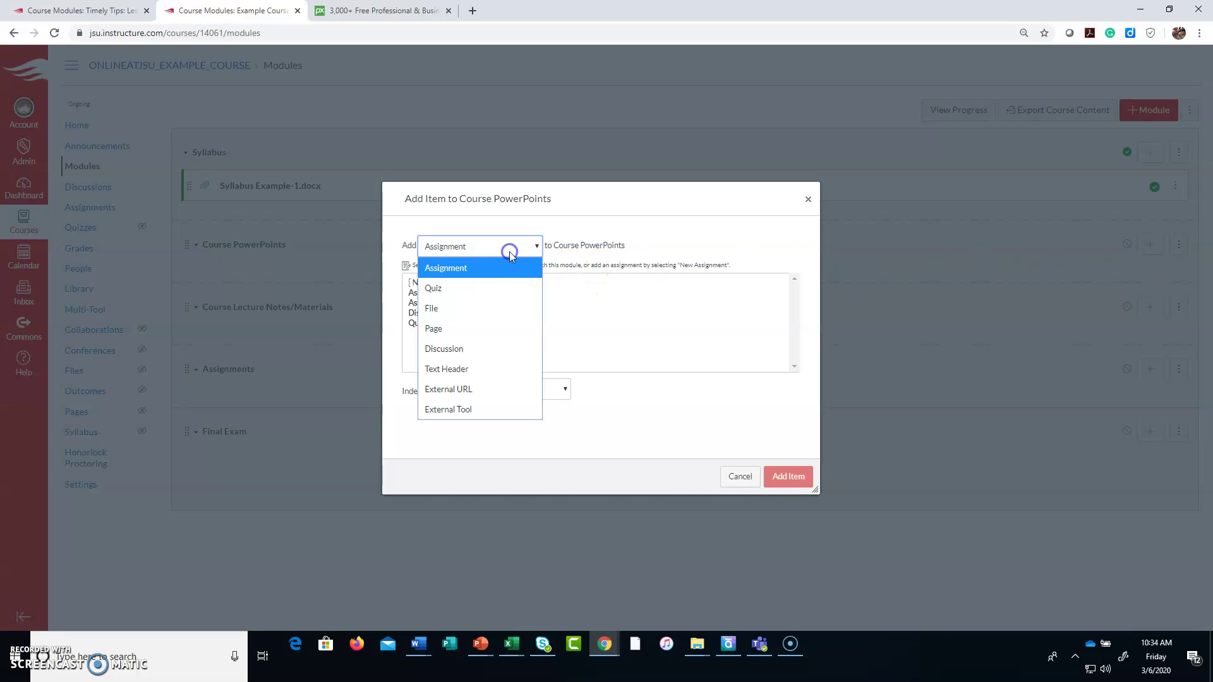
left_click(495, 337)
left_click(446, 282)
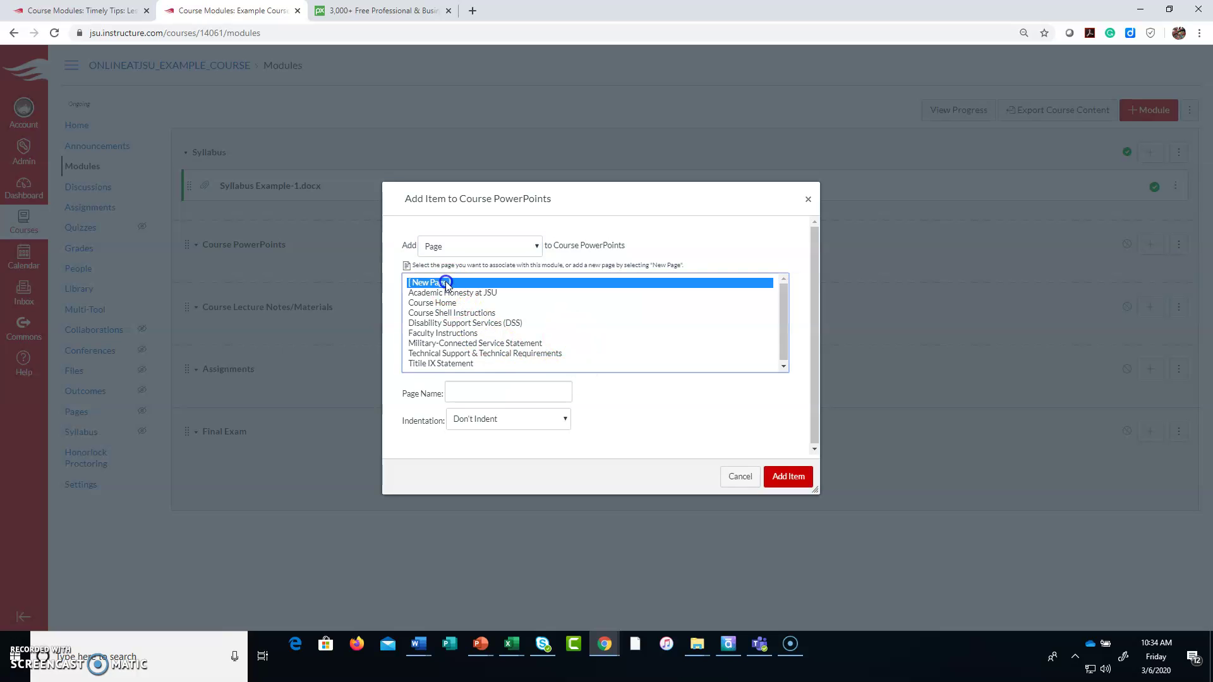
left_click(525, 391)
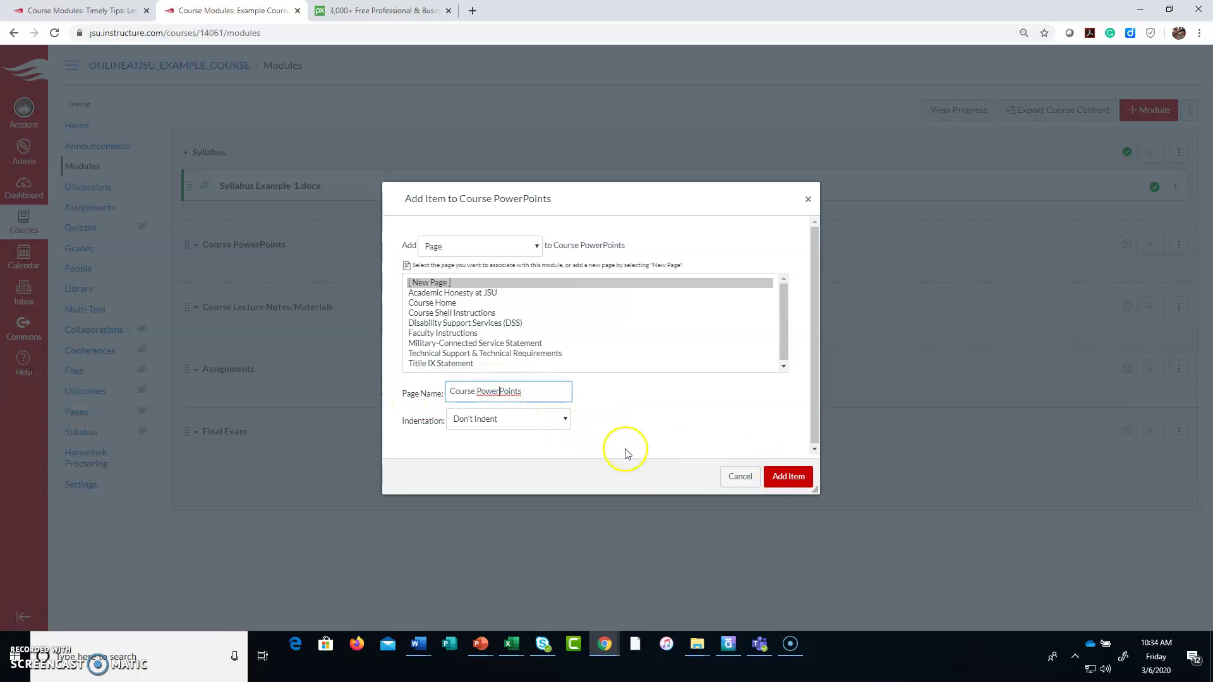
left_click(772, 478)
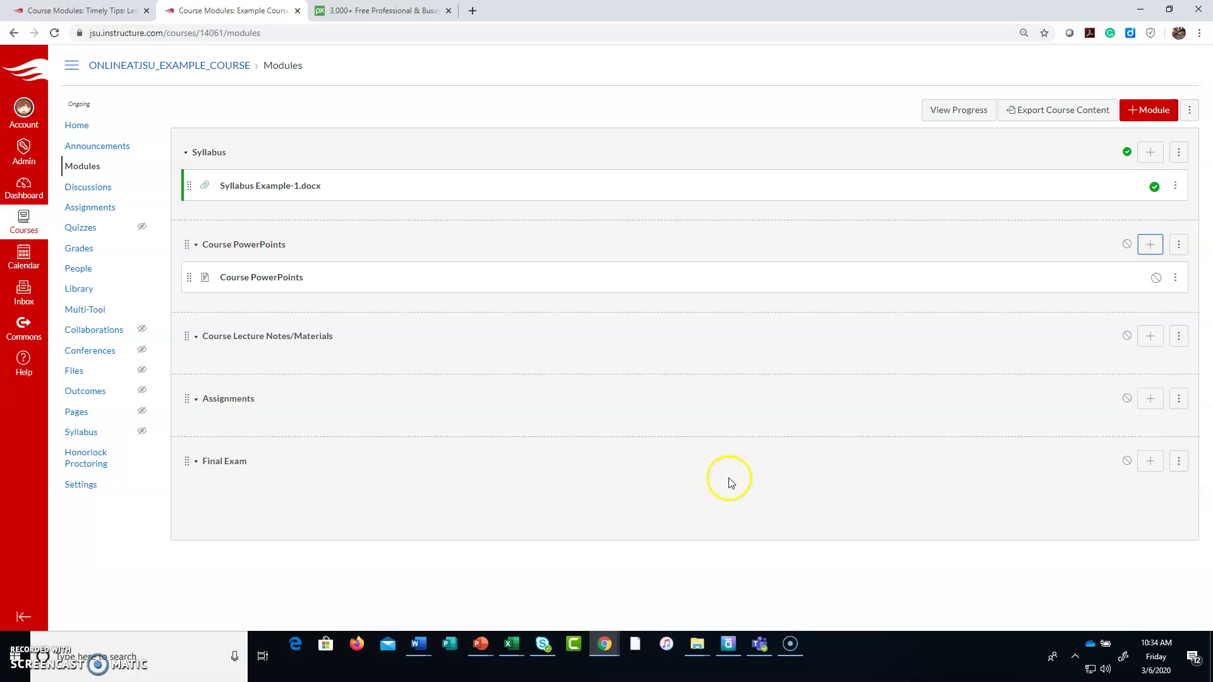
Edit the new Course PowerPoints page and enter the text "Review these PowerPoints to help you prepare for Test 1."
left_click(258, 278)
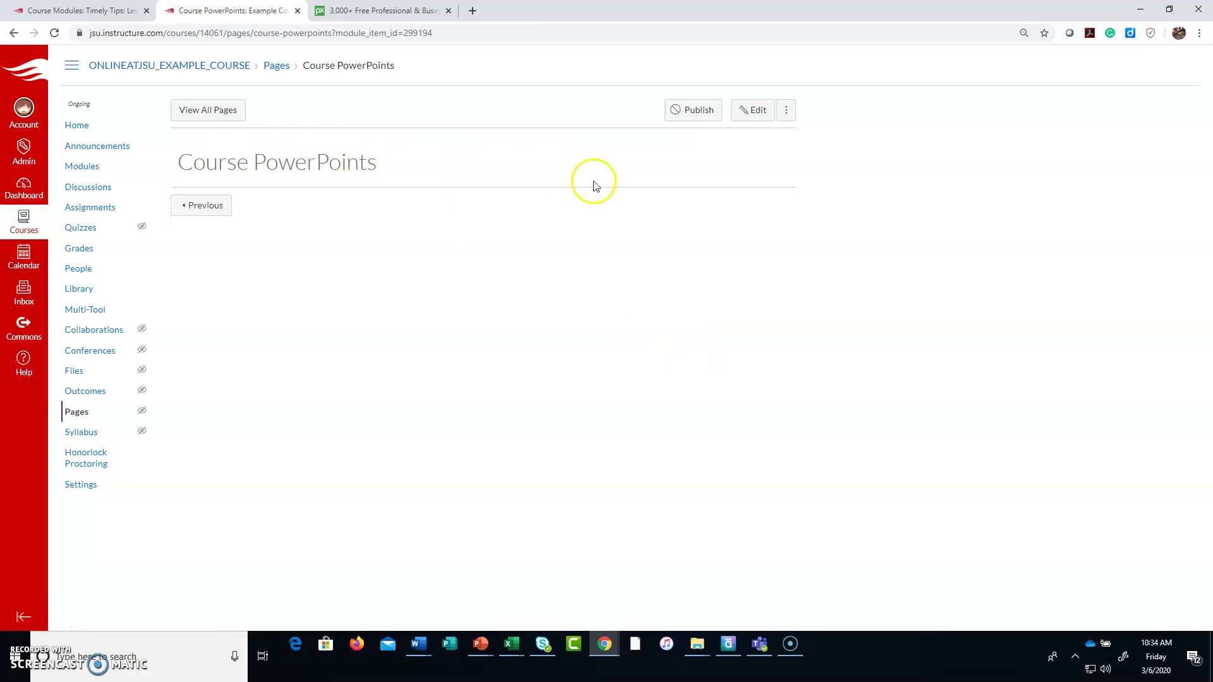
left_click(758, 111)
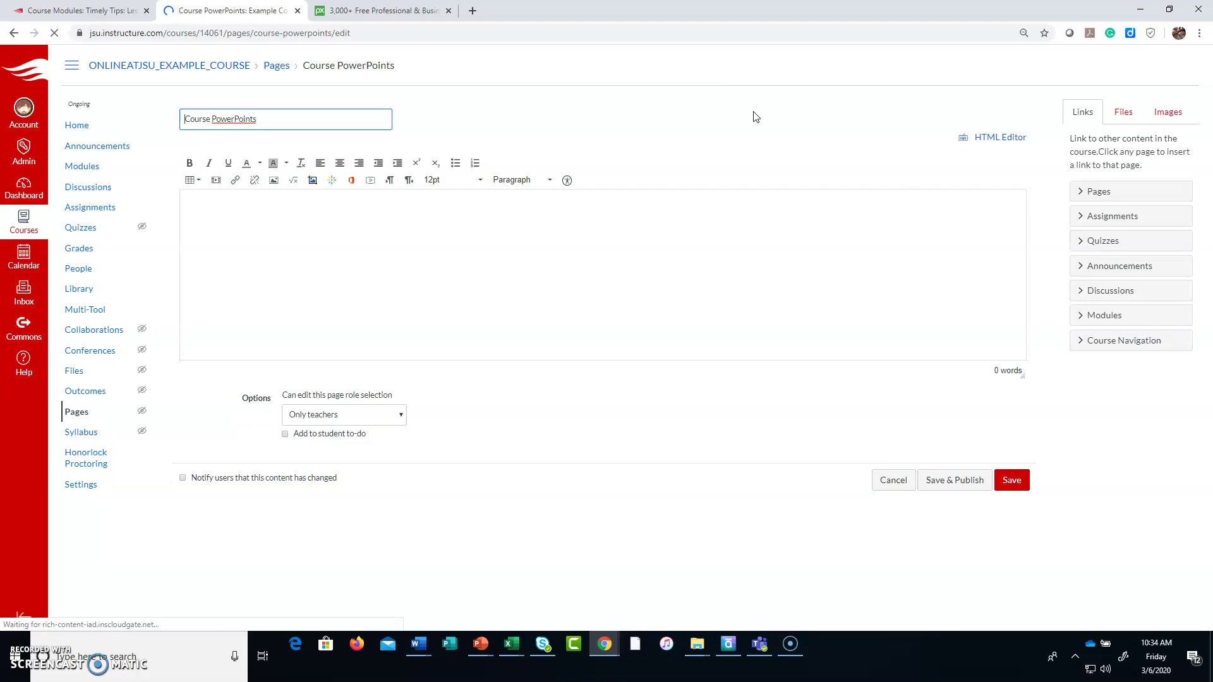
left_click(287, 212)
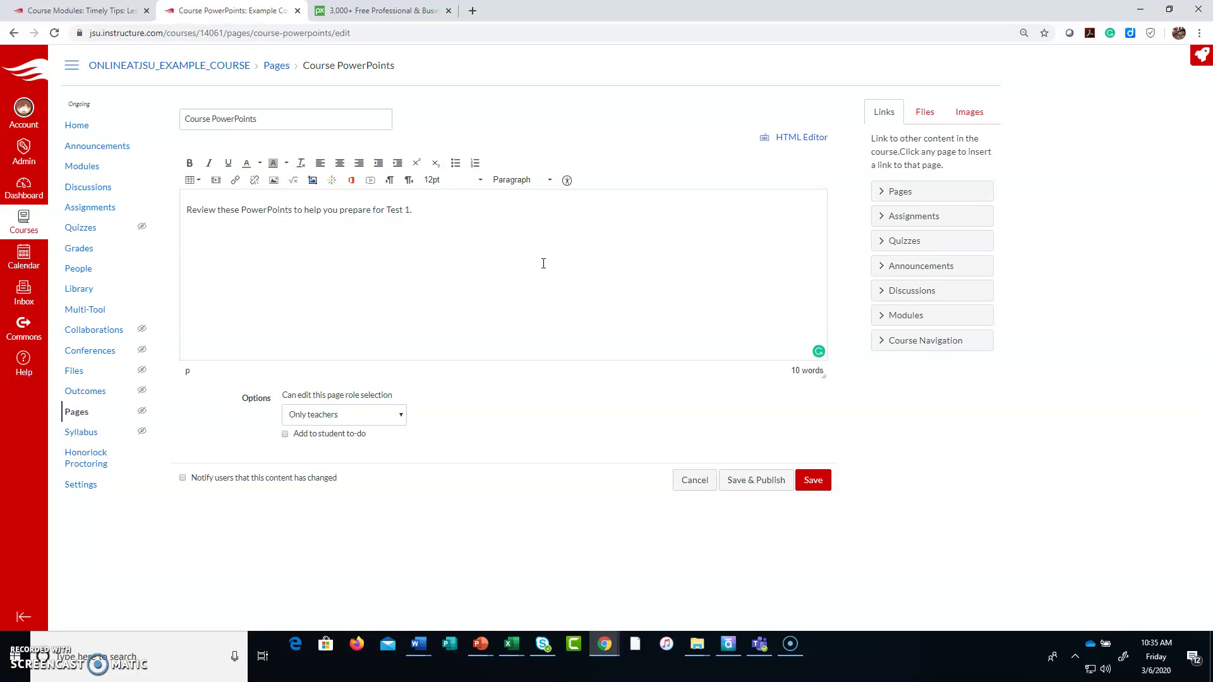
Upload Chapter 1 PowerPoint from Documents to the course files, linking it below the Test 1 sentence as a numbered list item
left_click(926, 117)
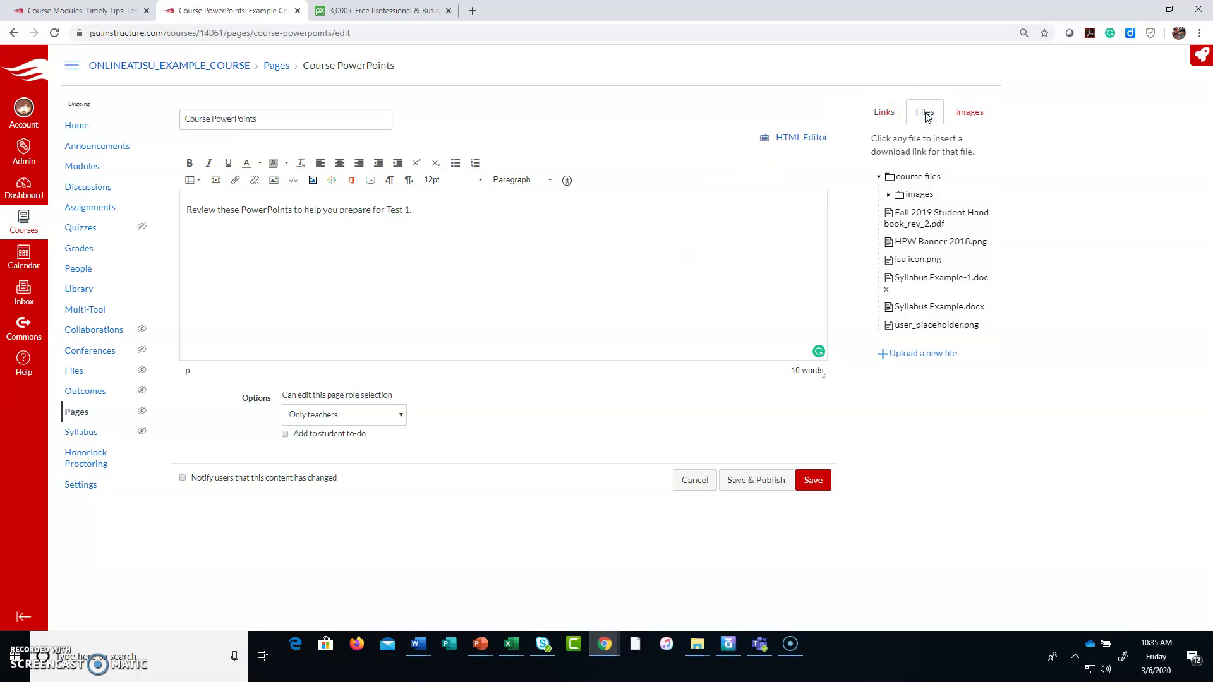
left_click(915, 354)
left_click(888, 386)
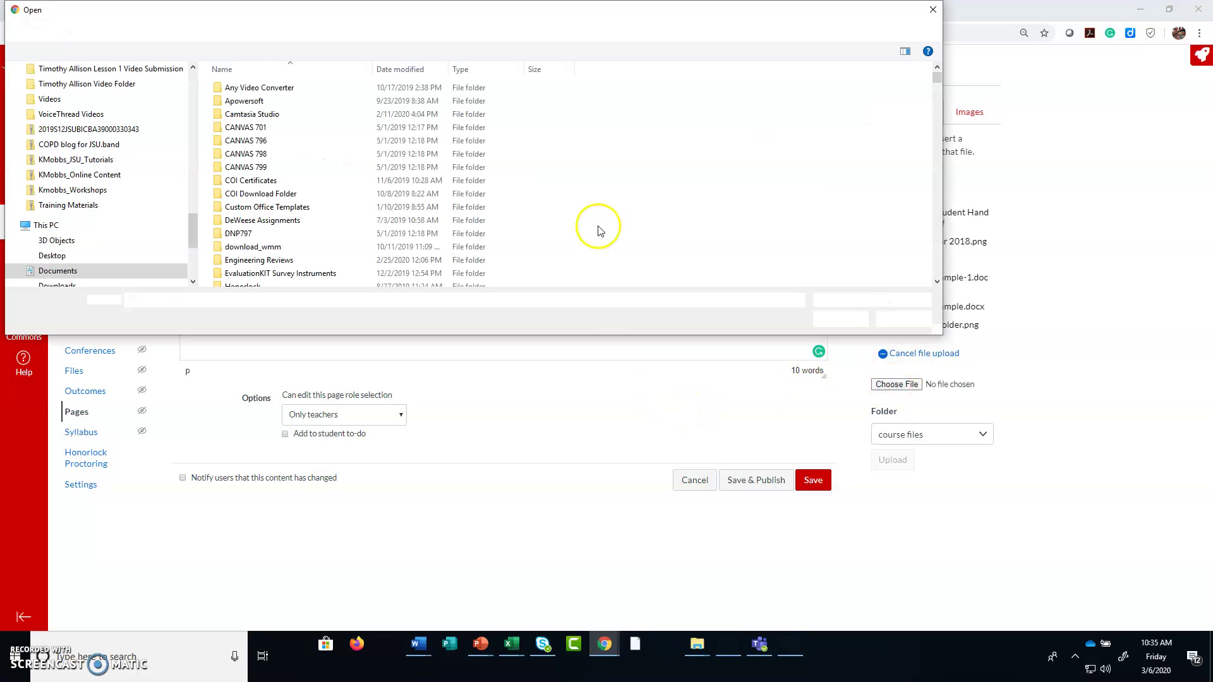
left_click_drag(934, 72, 929, 122)
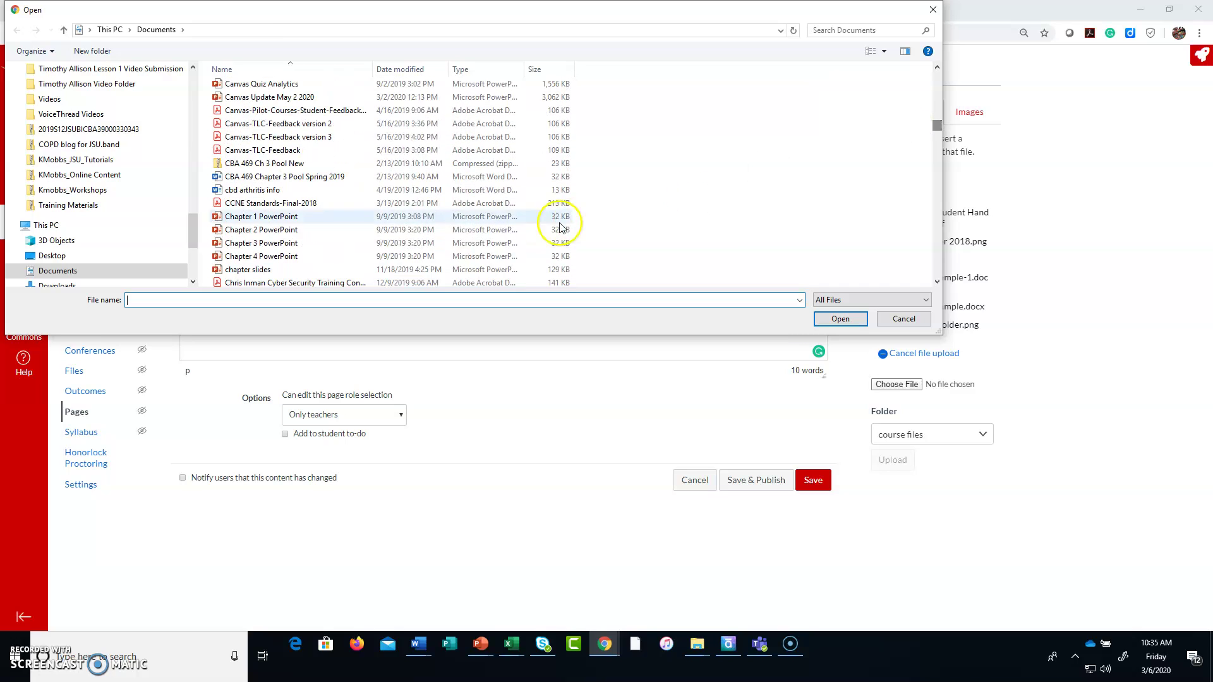
left_click(334, 218)
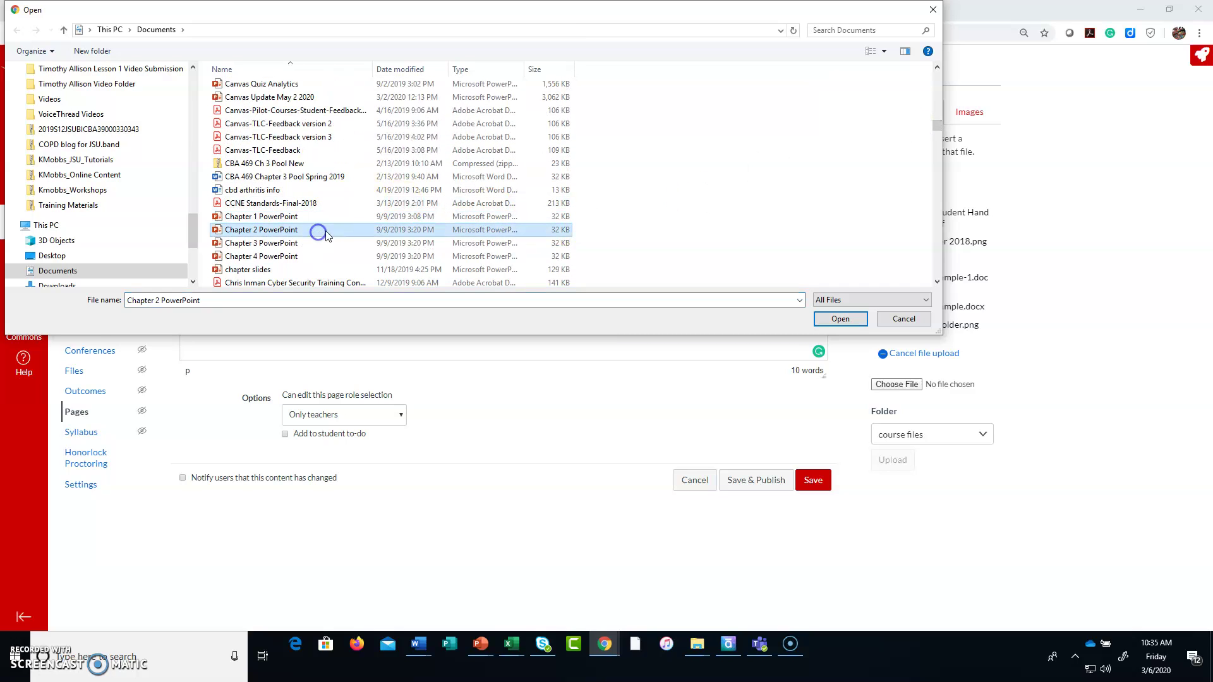
left_click(840, 318)
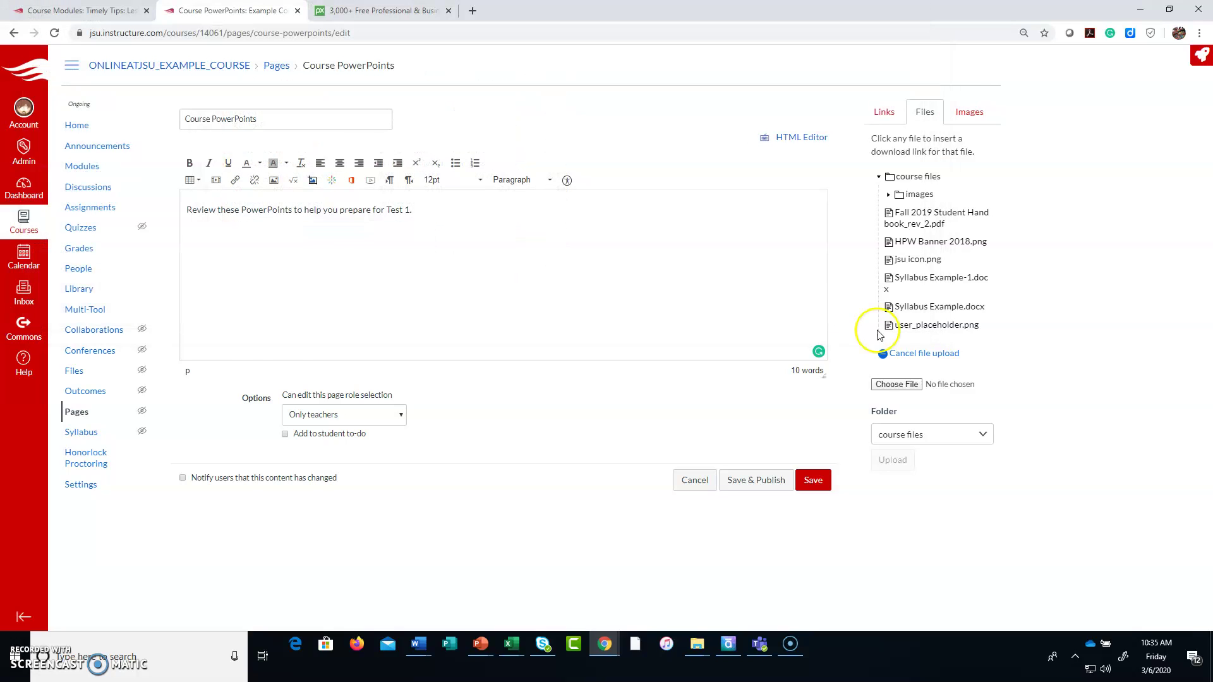
left_click(893, 460)
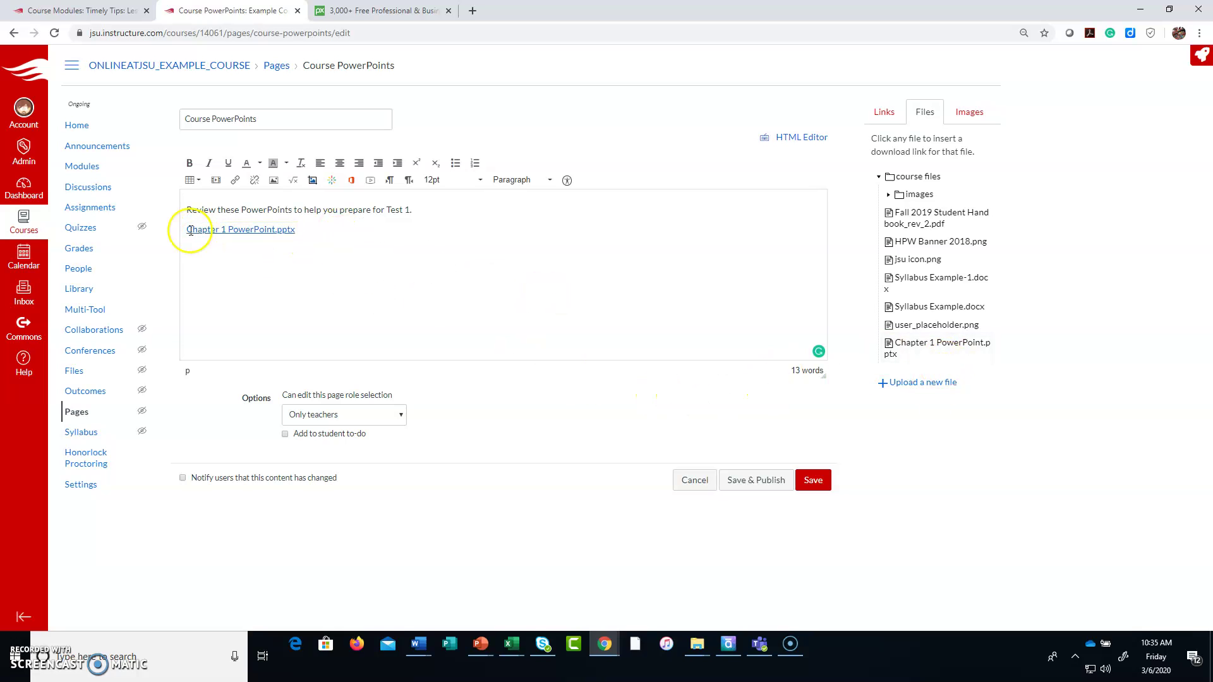
left_click(474, 163)
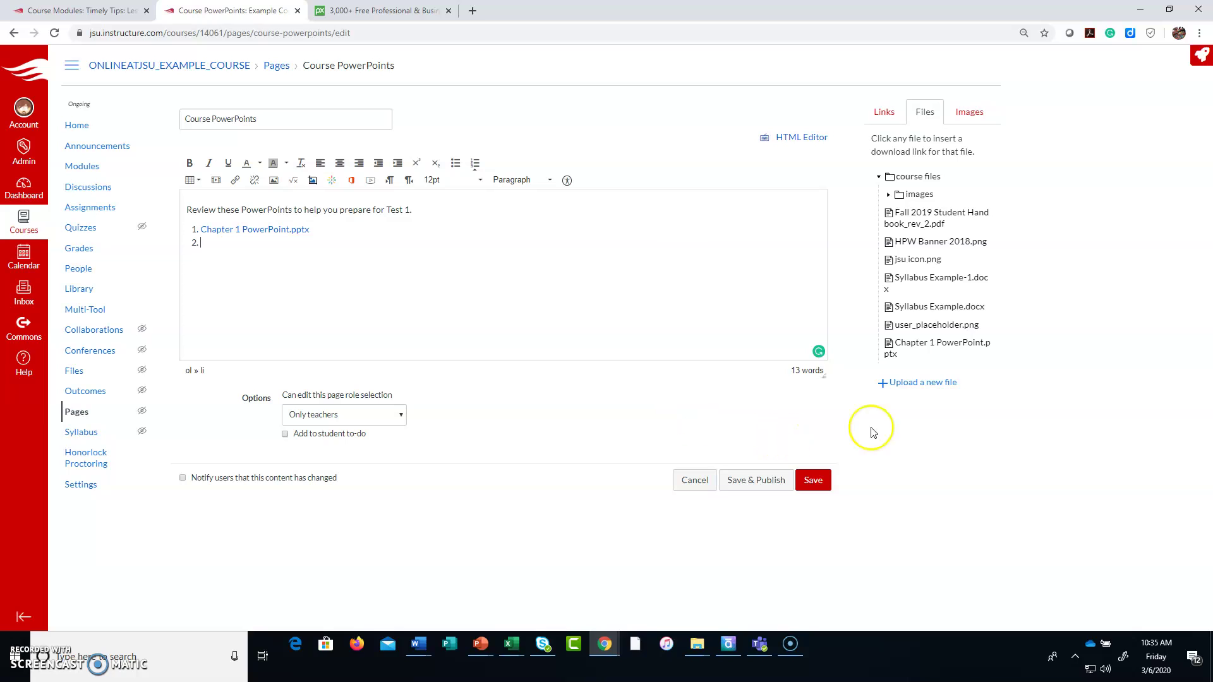
Upload Chapter 2 PowerPoint from Documents to the course files and link it as the second numbered item
left_click(914, 382)
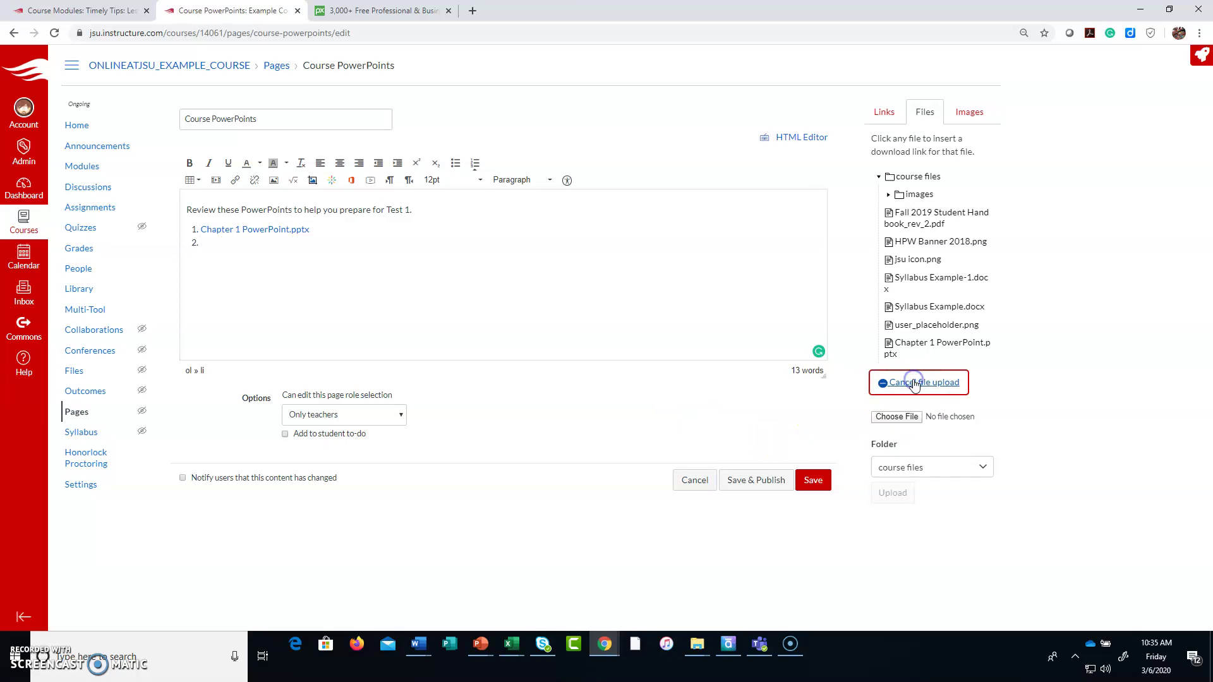
left_click(892, 414)
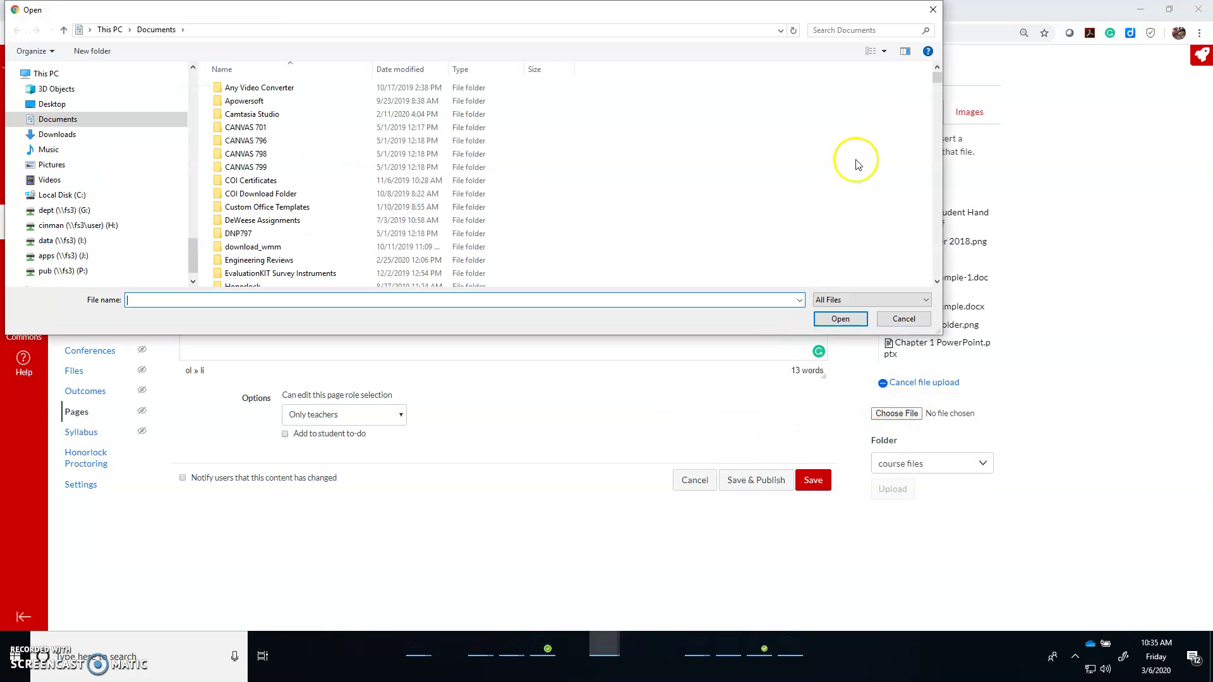
left_click_drag(935, 82, 933, 128)
left_click(402, 166)
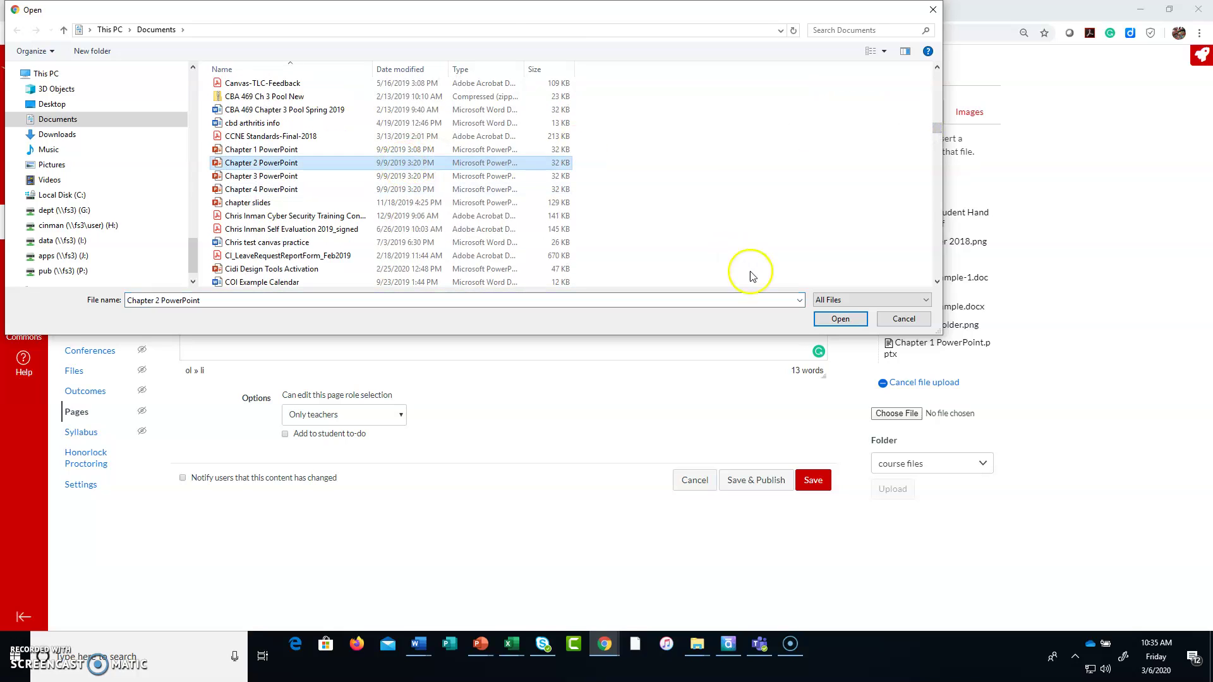
left_click(827, 319)
left_click(892, 490)
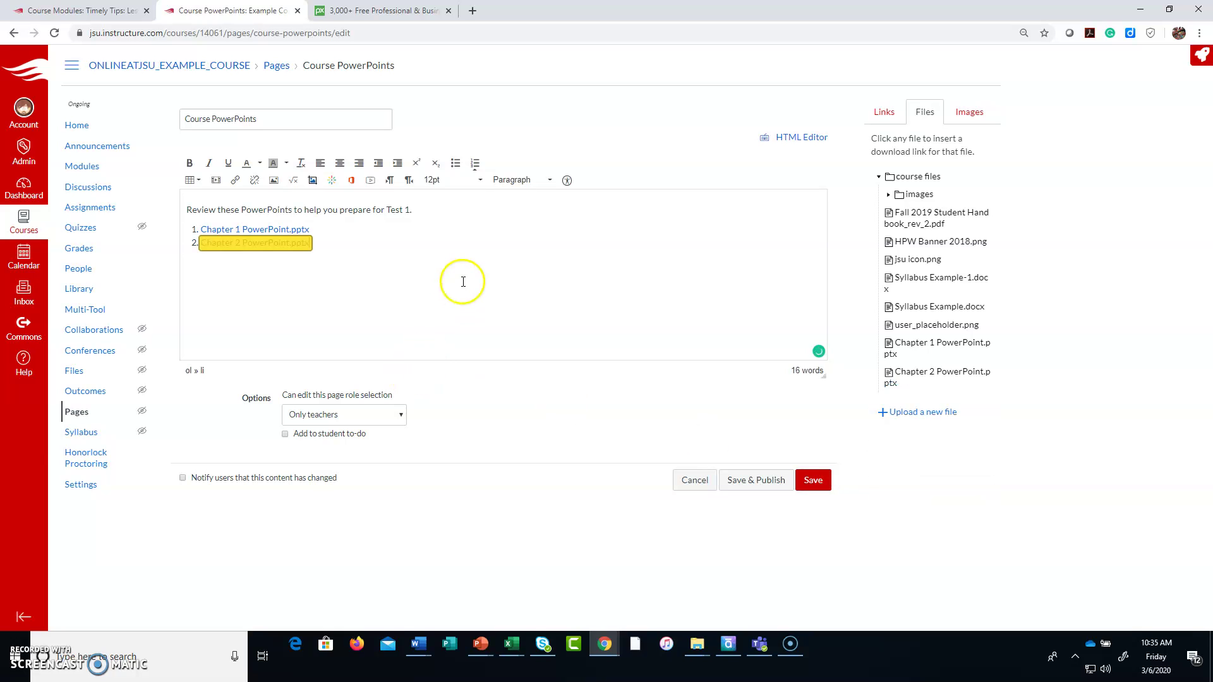
Format the Test 1 review sentence as Header 4
left_click(427, 254)
left_click_drag(436, 209, 184, 210)
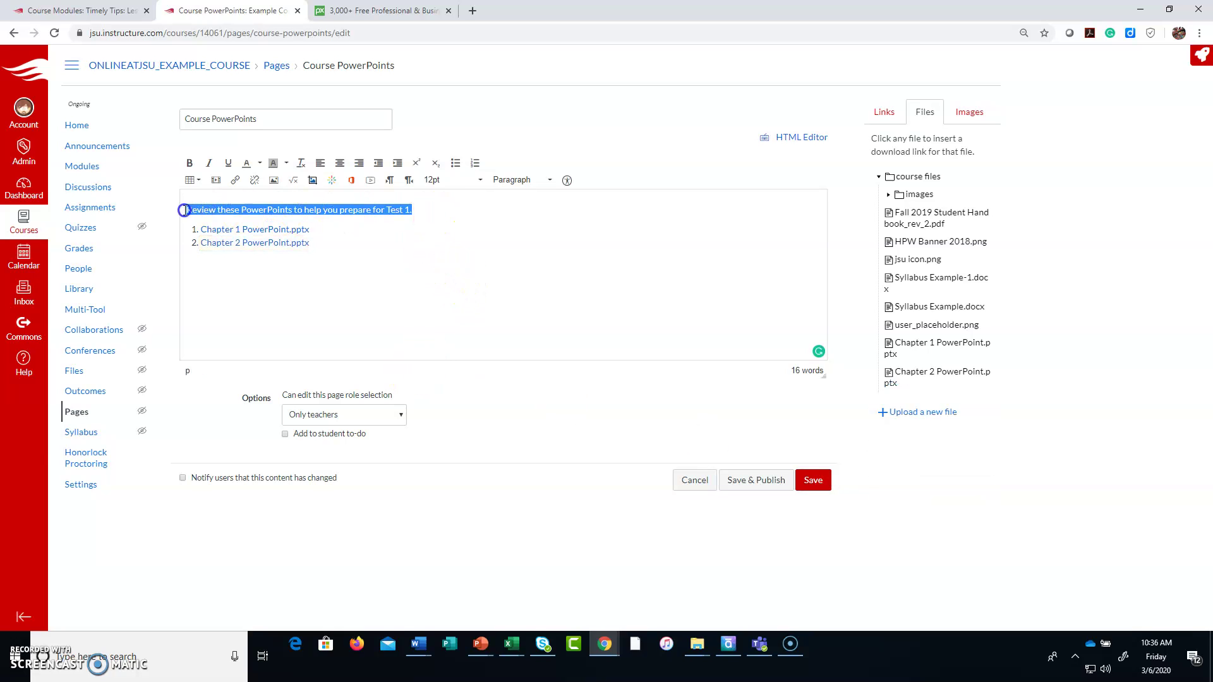
left_click(542, 180)
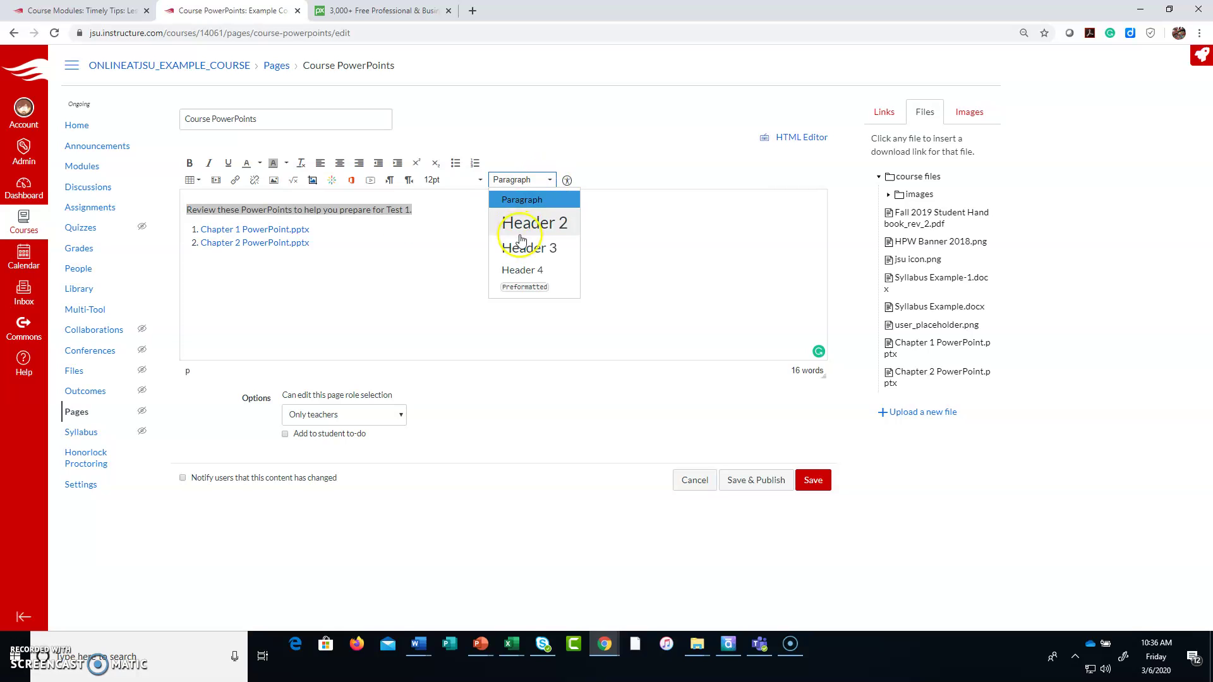
left_click(531, 267)
left_click(516, 263)
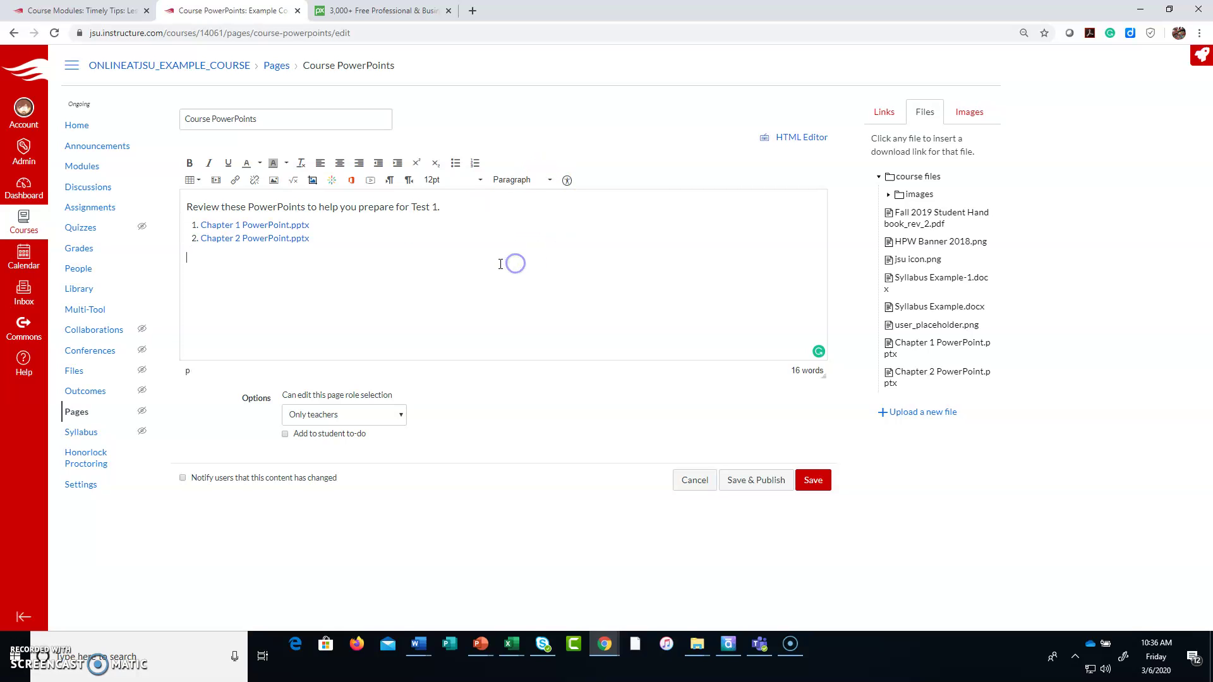
Add the line "Review these PowerPoints to help you prepare for Test 2." below the list and format it as Header 4
left_click(407, 268)
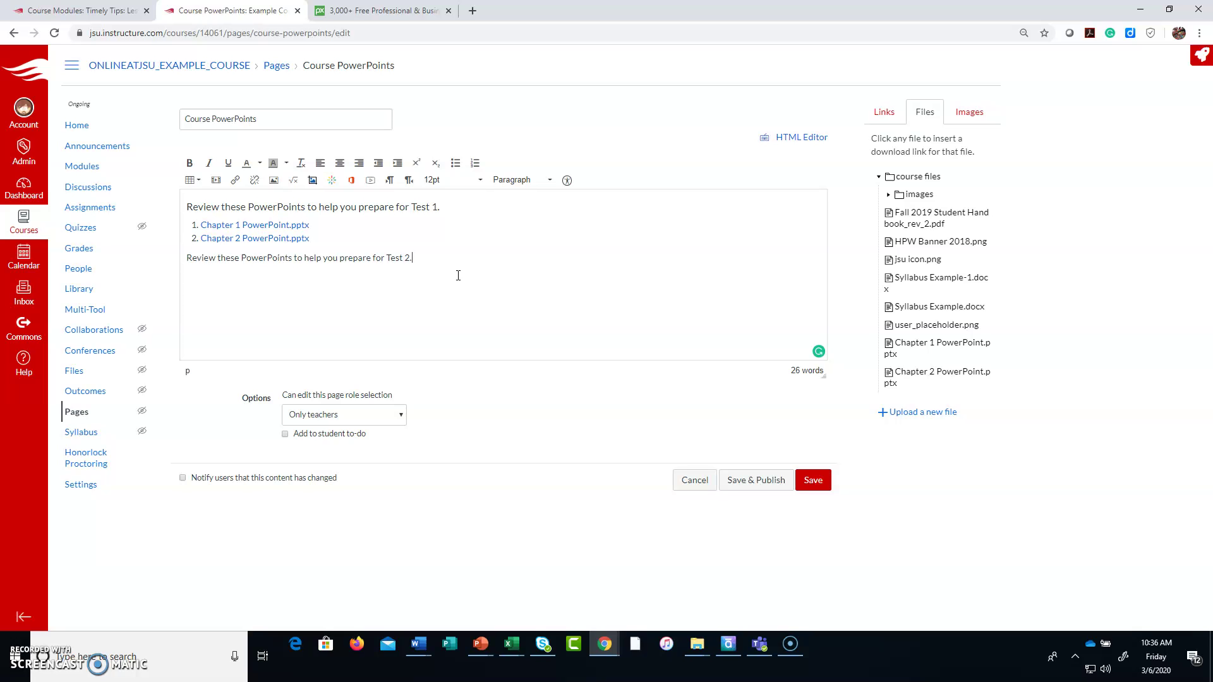
left_click_drag(425, 260, 196, 263)
left_click(533, 180)
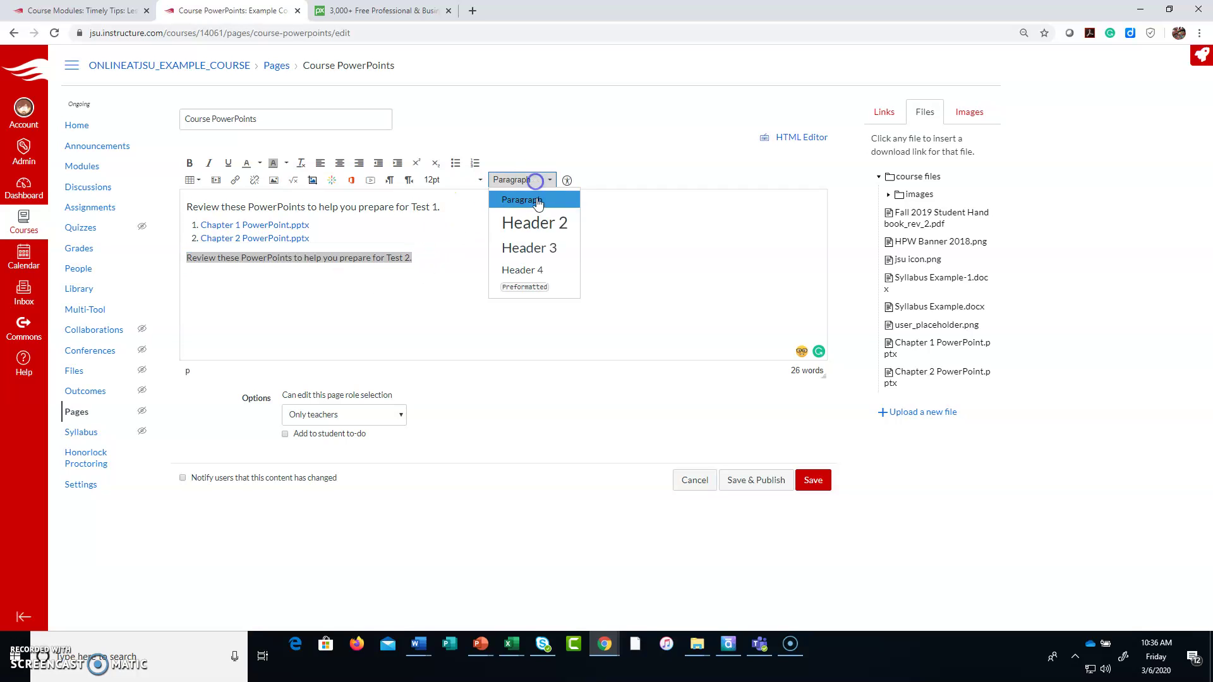
left_click(517, 248)
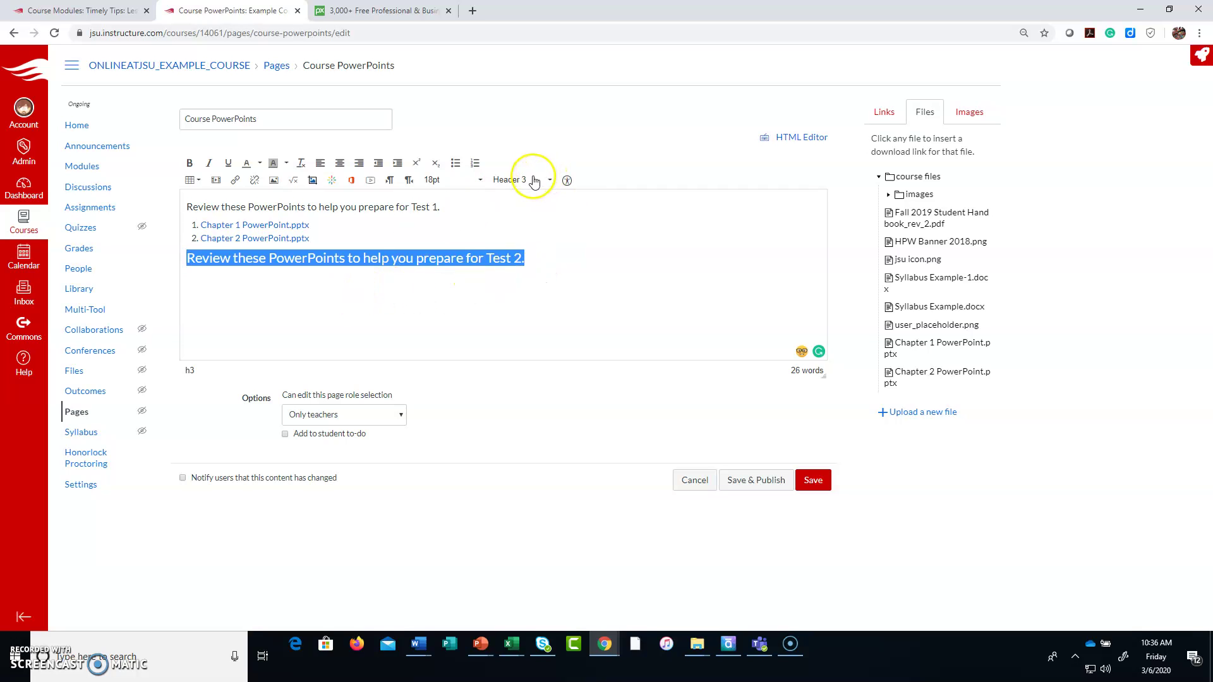
left_click(533, 181)
left_click(532, 266)
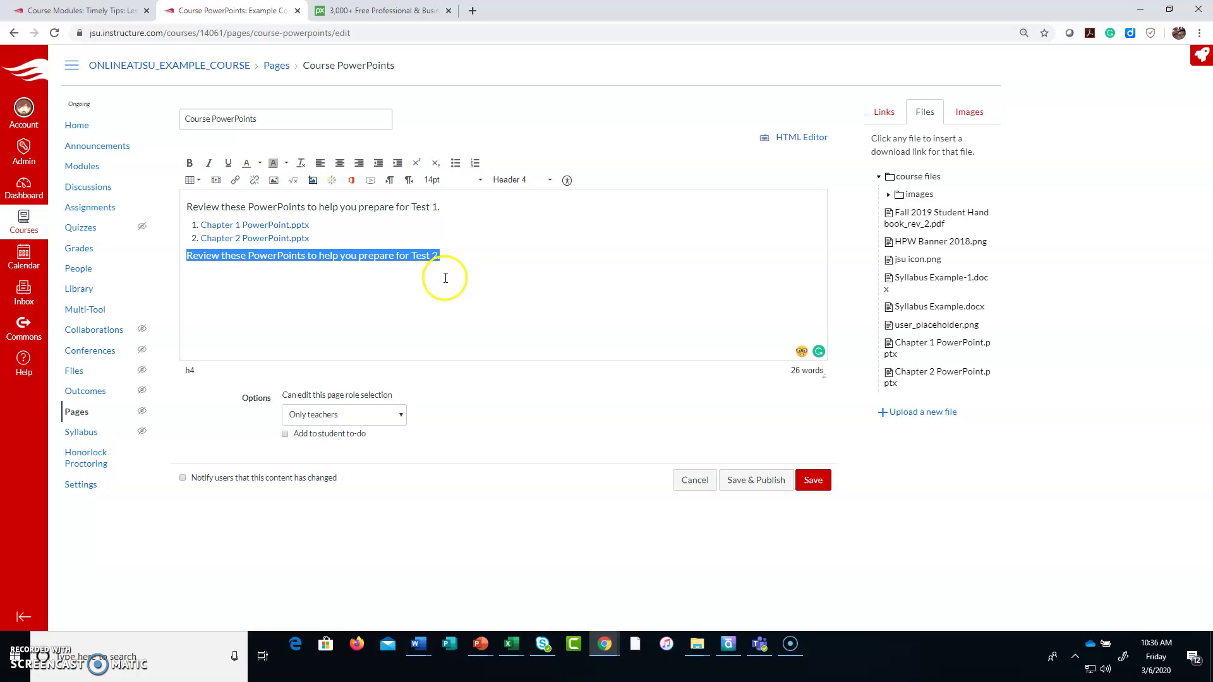
left_click(470, 254)
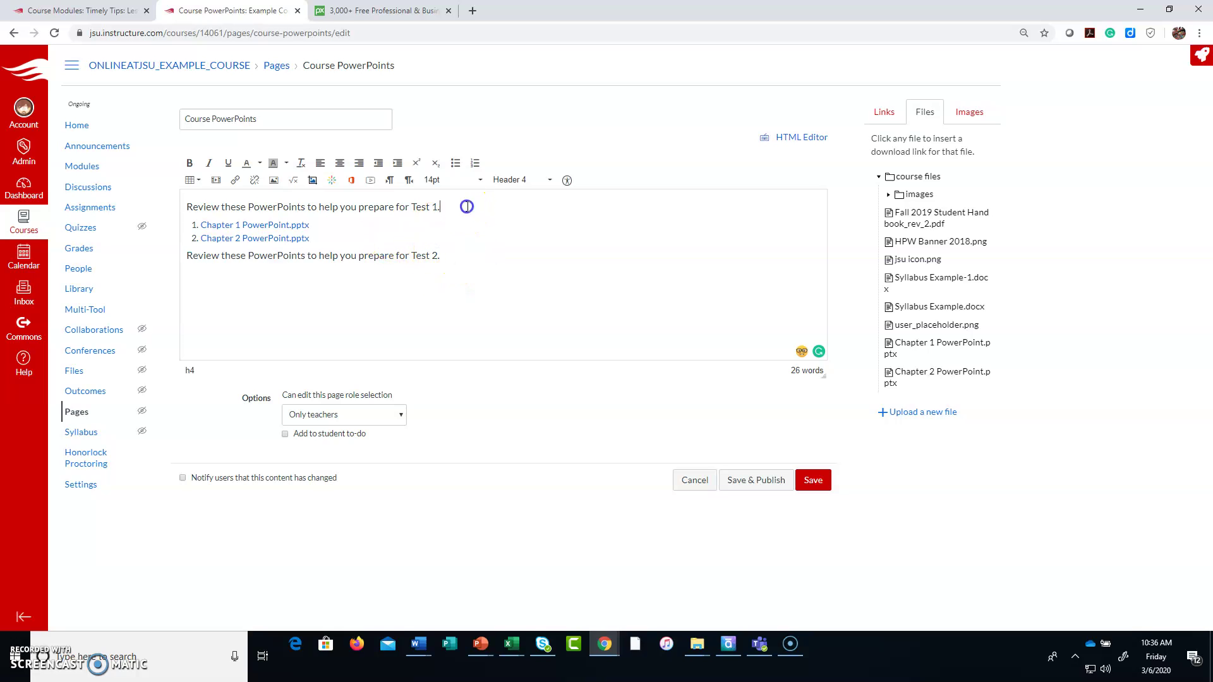
Make both the Test 1 and Test 2 review headings bold
left_click_drag(465, 207, 196, 201)
left_click(190, 162)
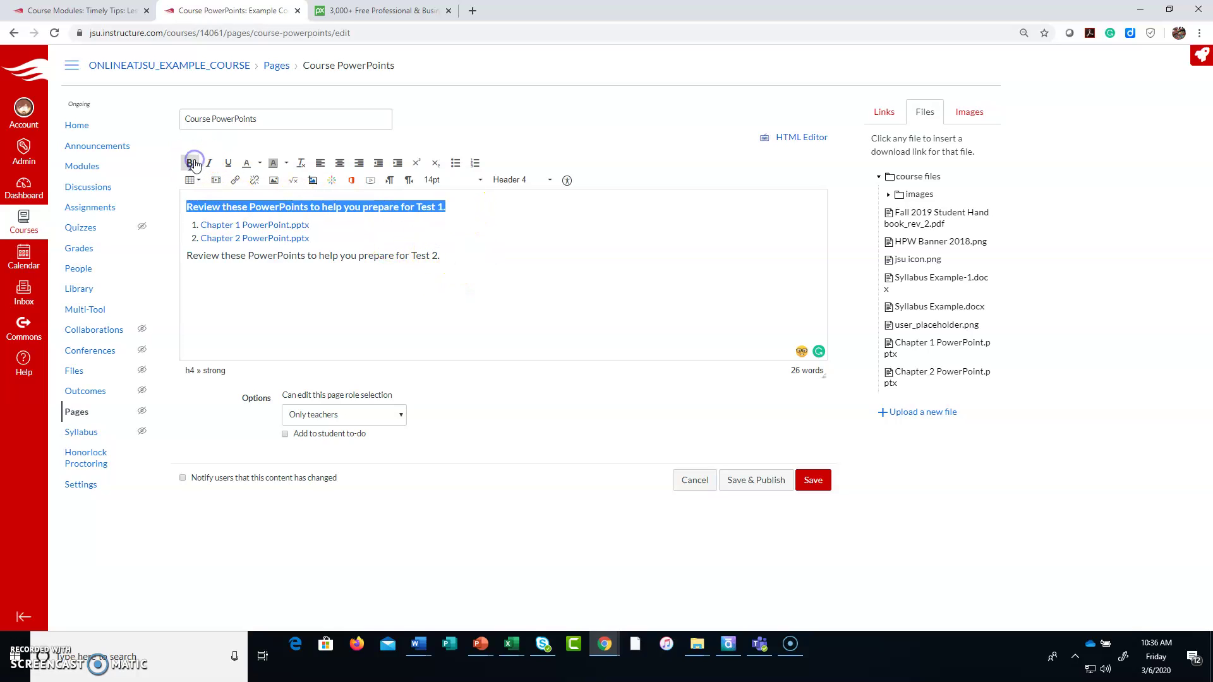
left_click(523, 293)
left_click_drag(470, 255, 179, 254)
left_click(189, 163)
Upload Chapter 3 PowerPoint from Documents to the course files, linking it below the Test 2 heading as a numbered list item
left_click(374, 278)
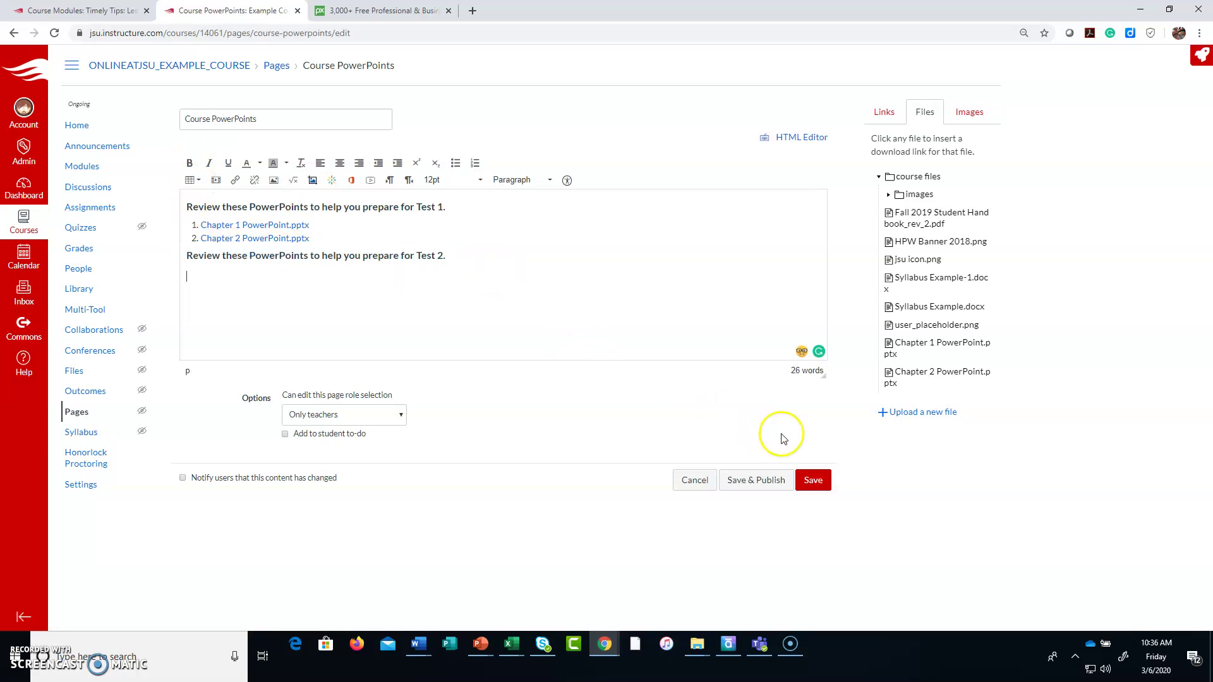
left_click(929, 412)
left_click(901, 443)
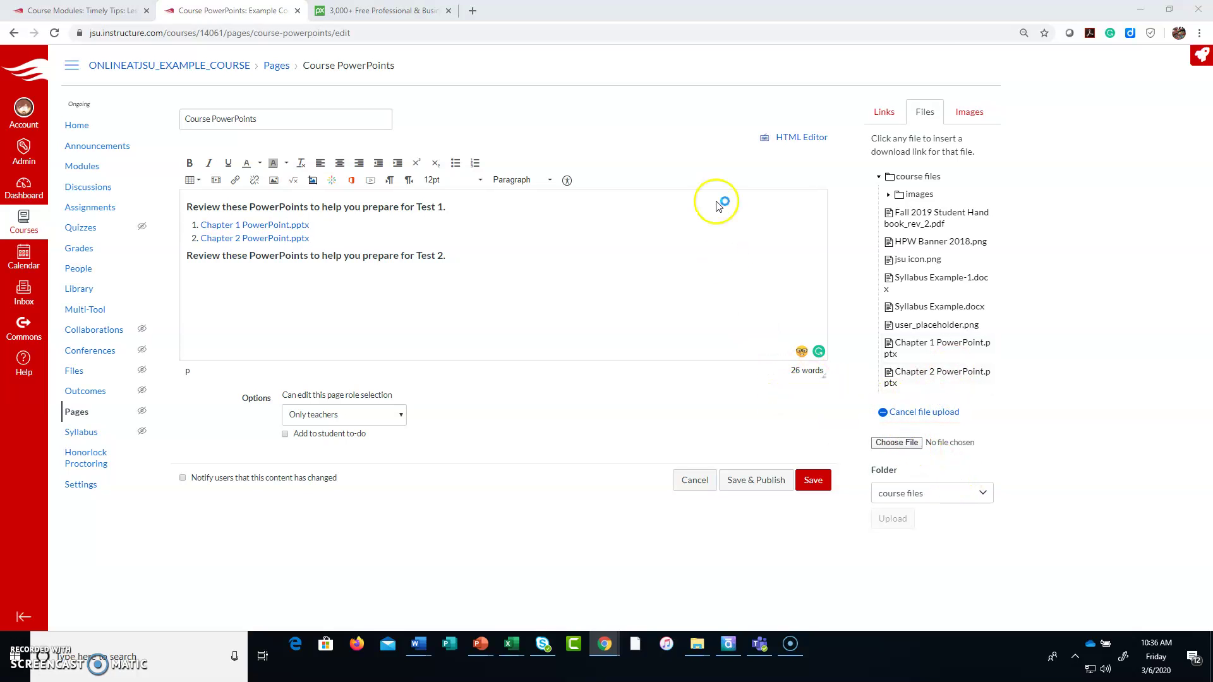
left_click_drag(938, 79, 926, 133)
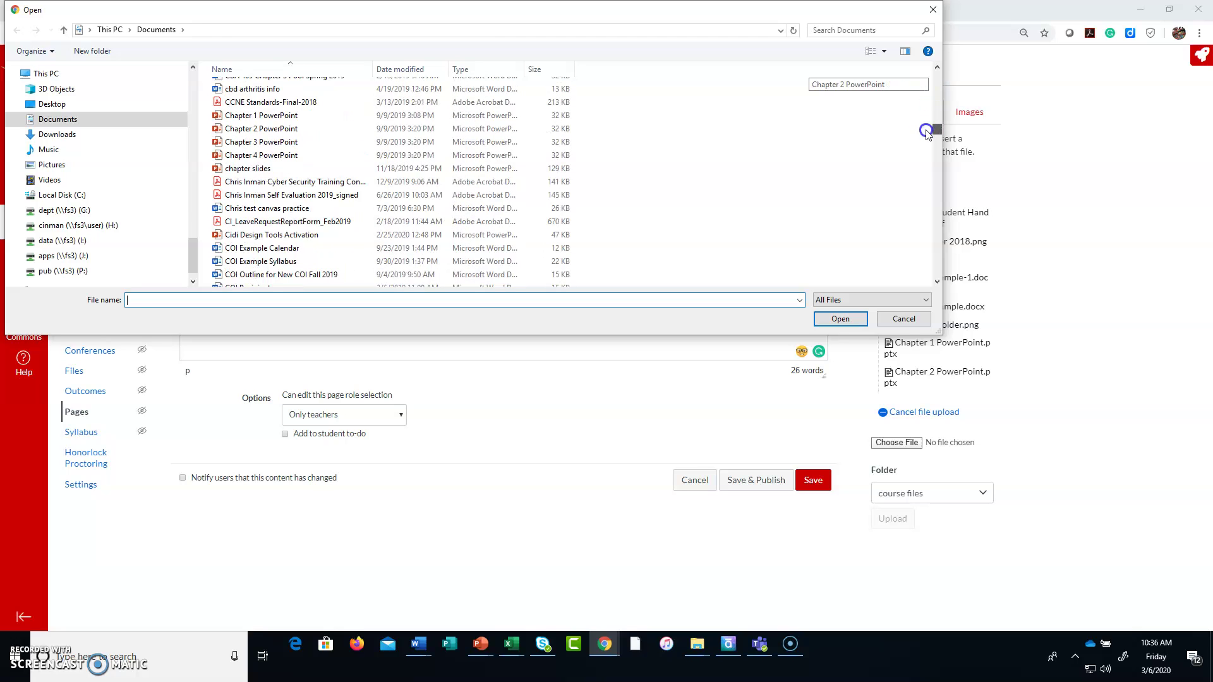
left_click(434, 142)
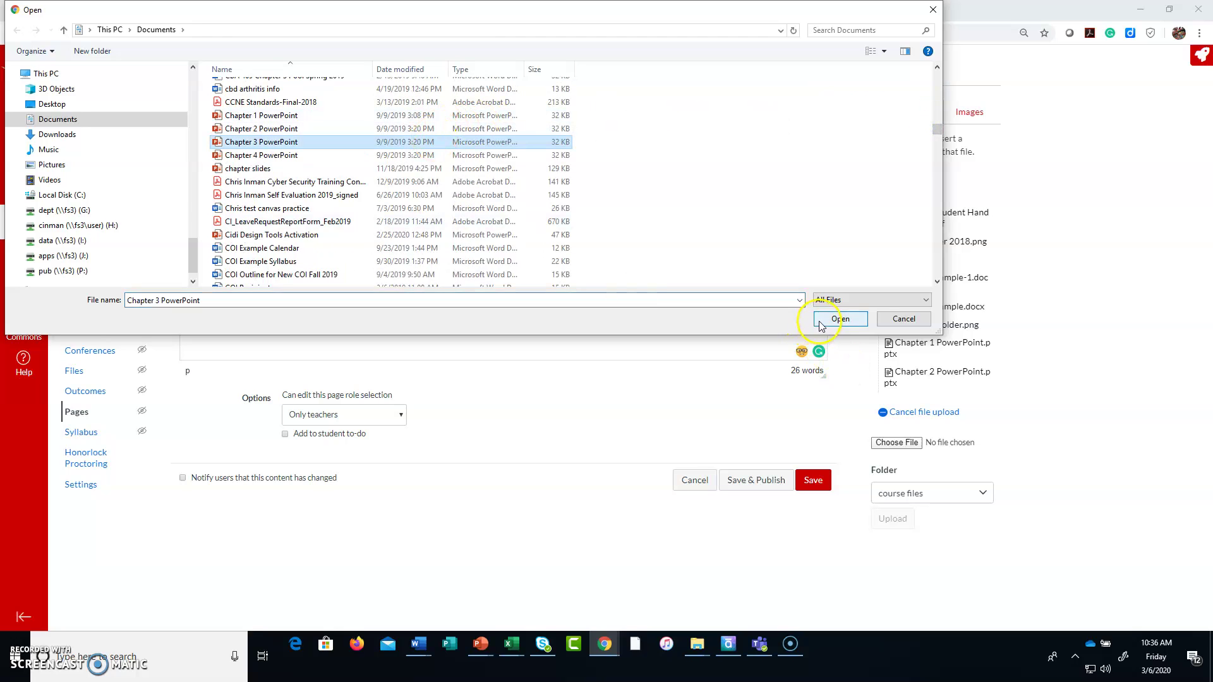
left_click(839, 319)
left_click(895, 526)
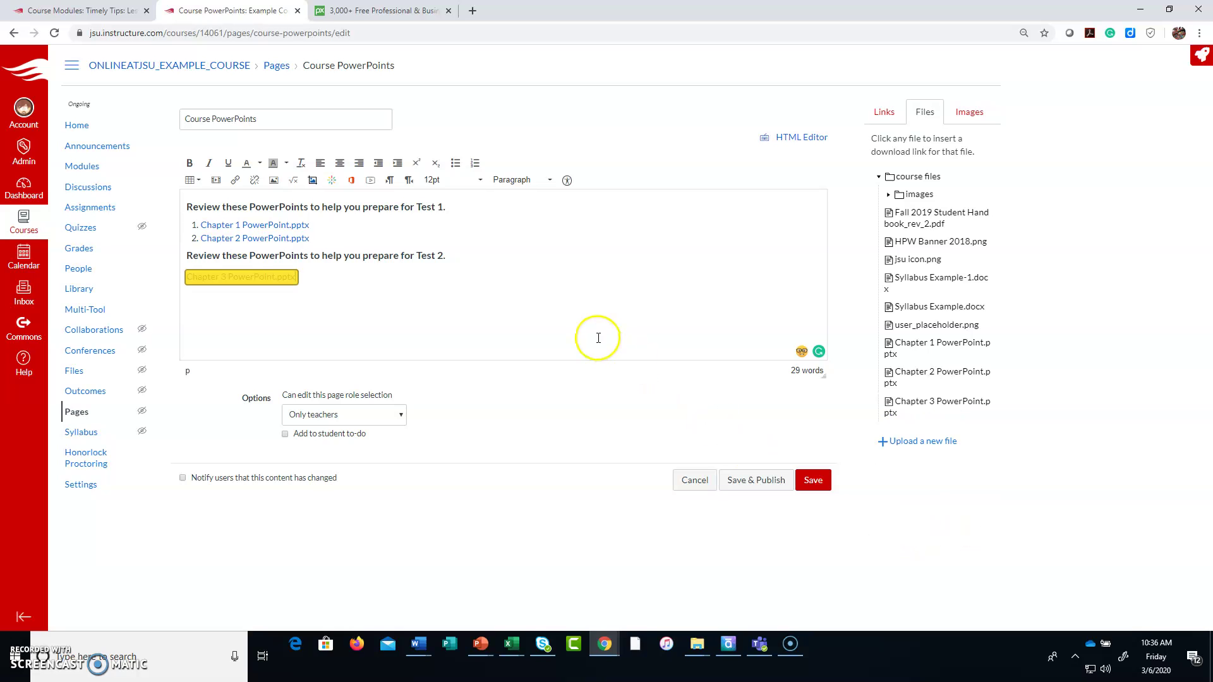
left_click(475, 163)
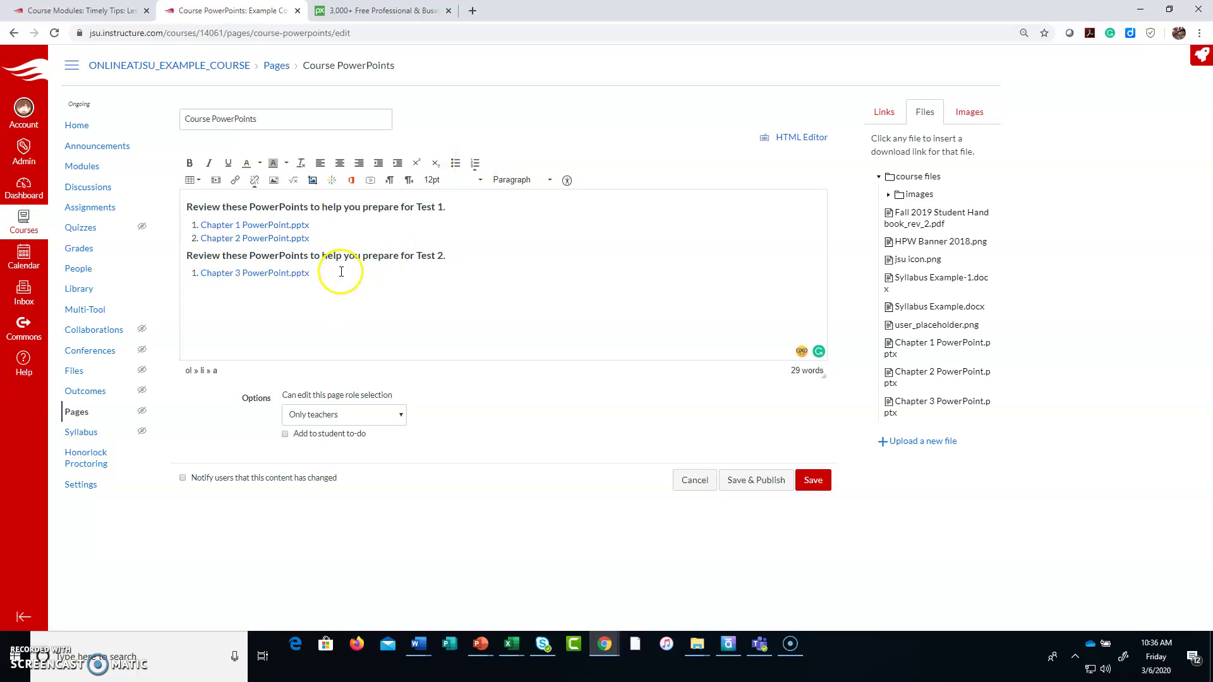
Upload Chapter 4 PowerPoint from Documents to the course files, linking it as the second numbered item below the Test 2 heading
key("Return")
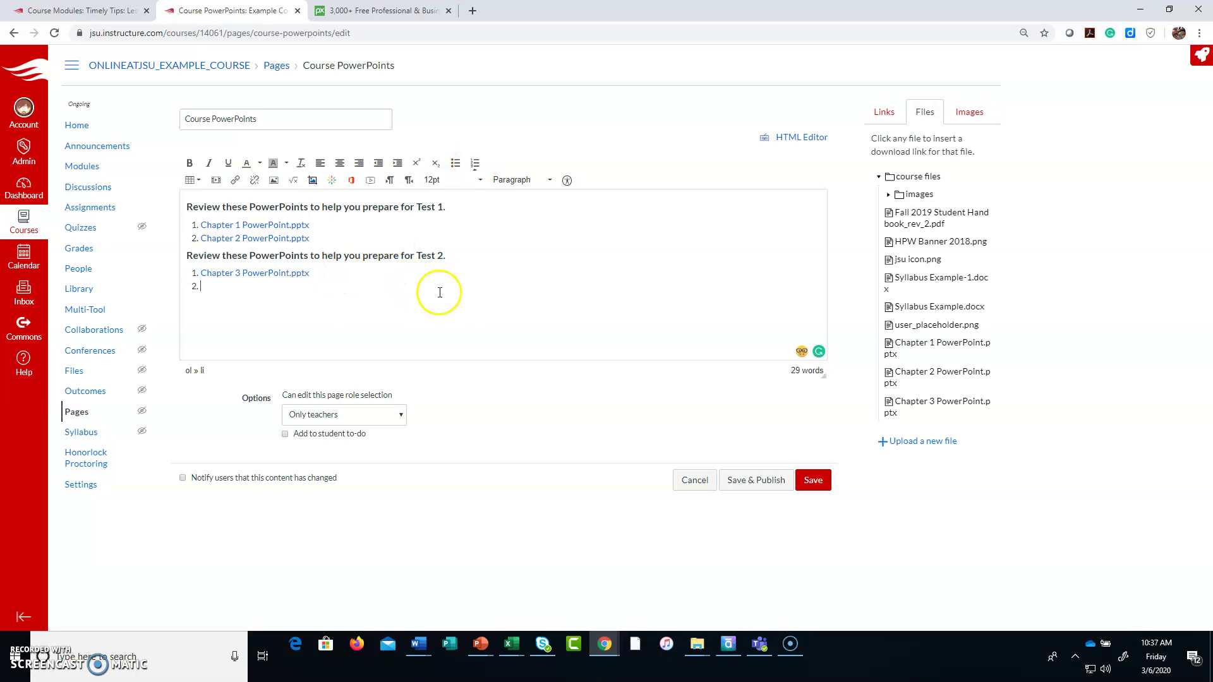
left_click(919, 442)
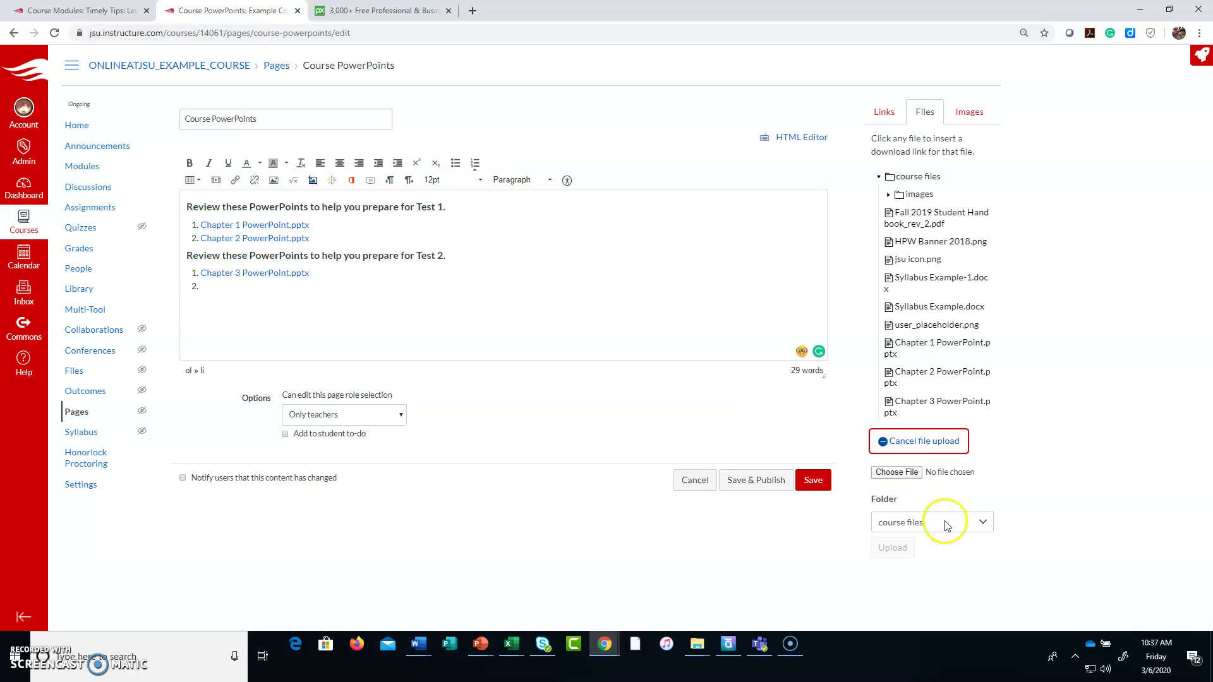
left_click(901, 475)
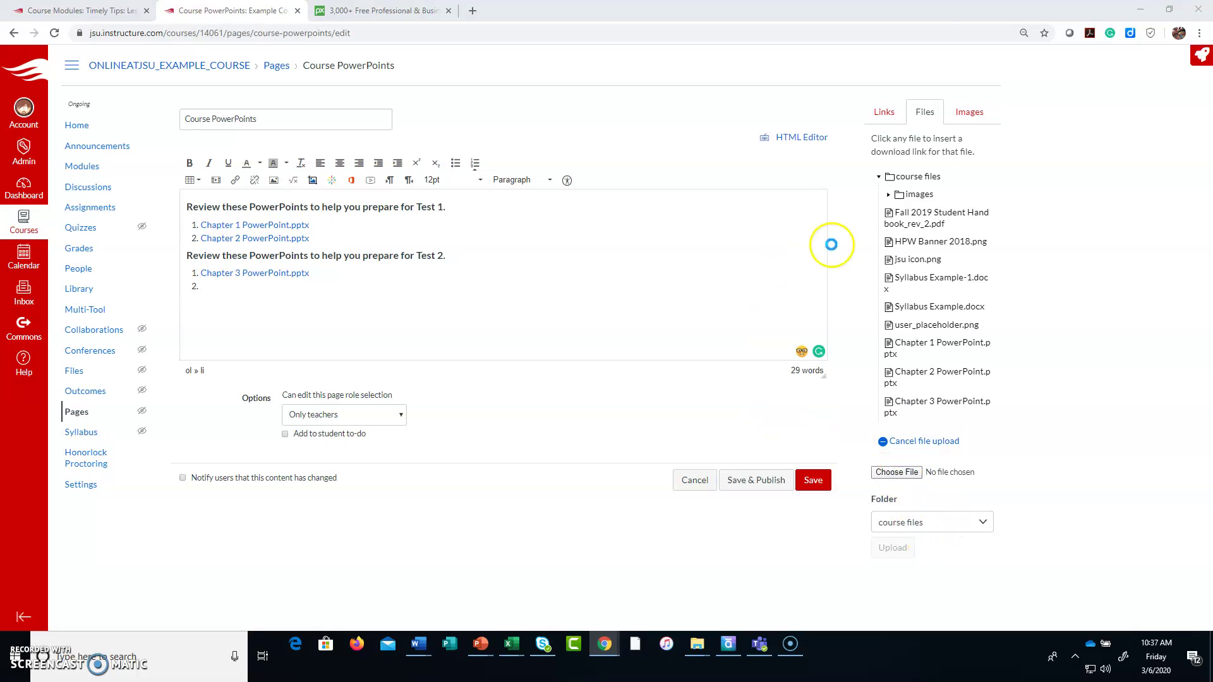
left_click_drag(938, 76, 922, 125)
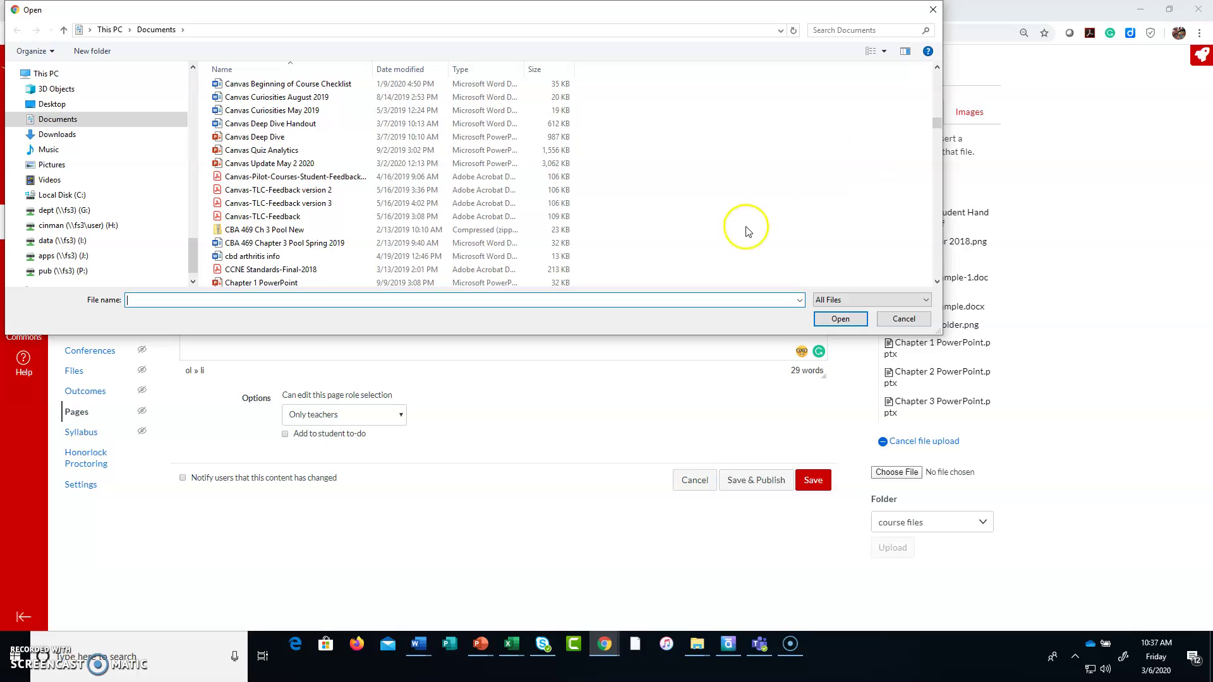
scroll(748, 229, "down", 1)
scroll(940, 133, "down", 3)
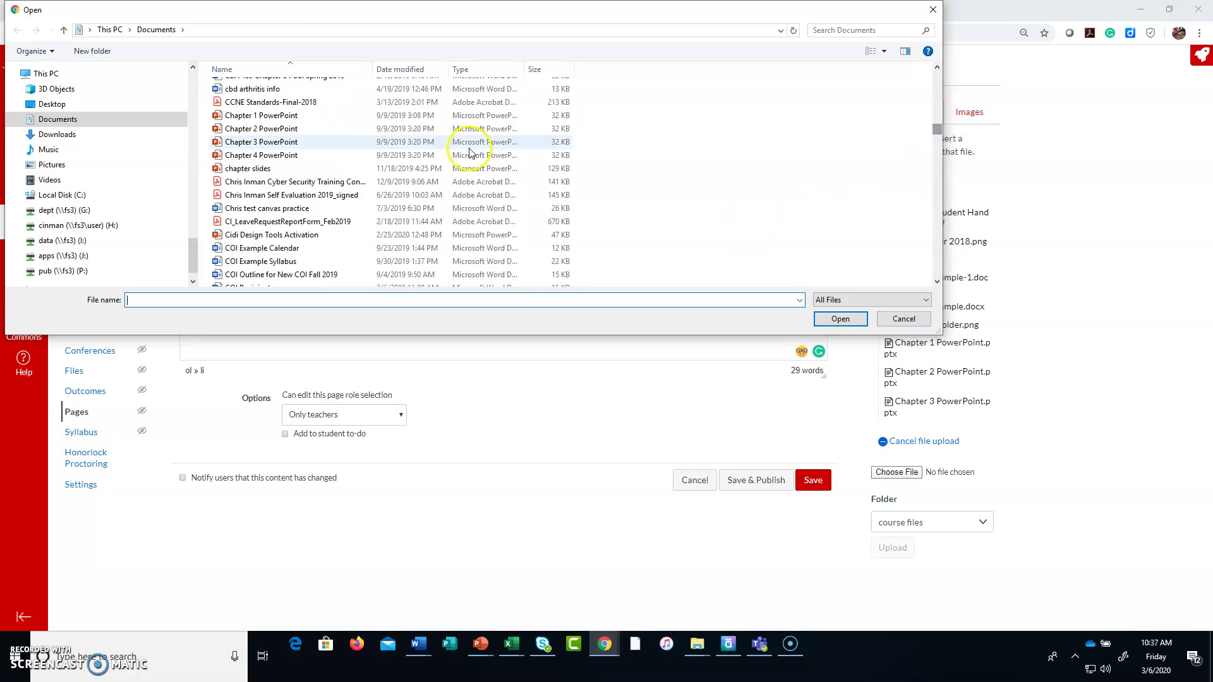
left_click(405, 155)
left_click(824, 321)
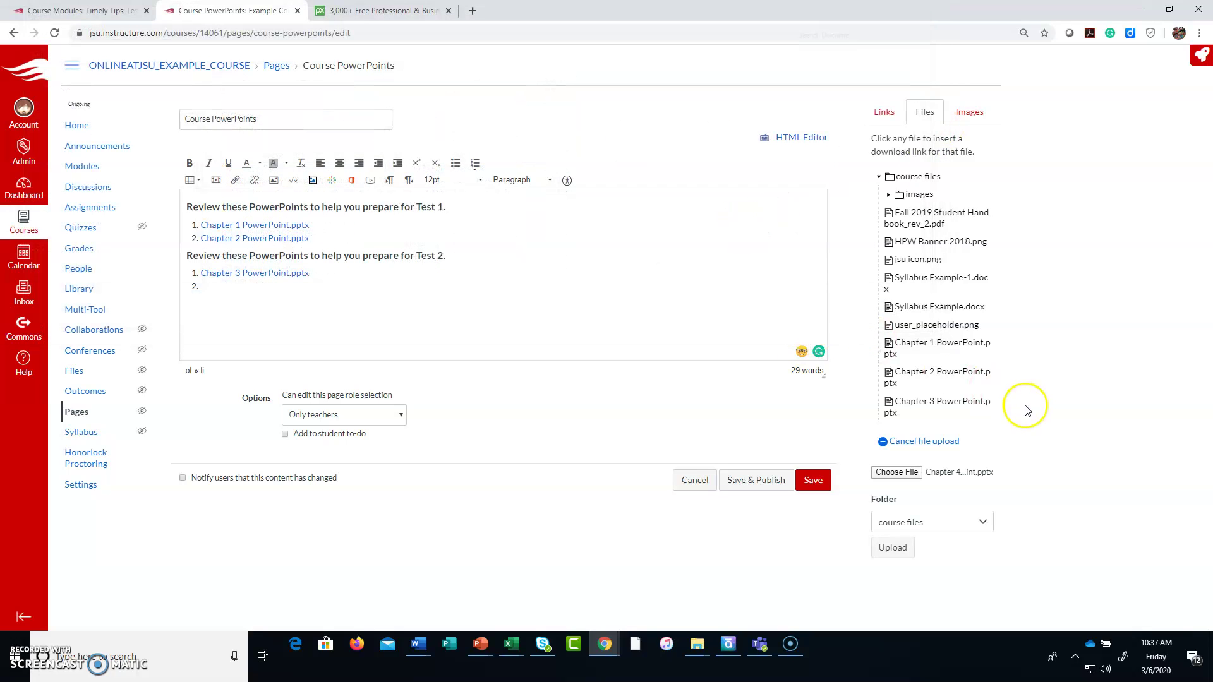
left_click(893, 548)
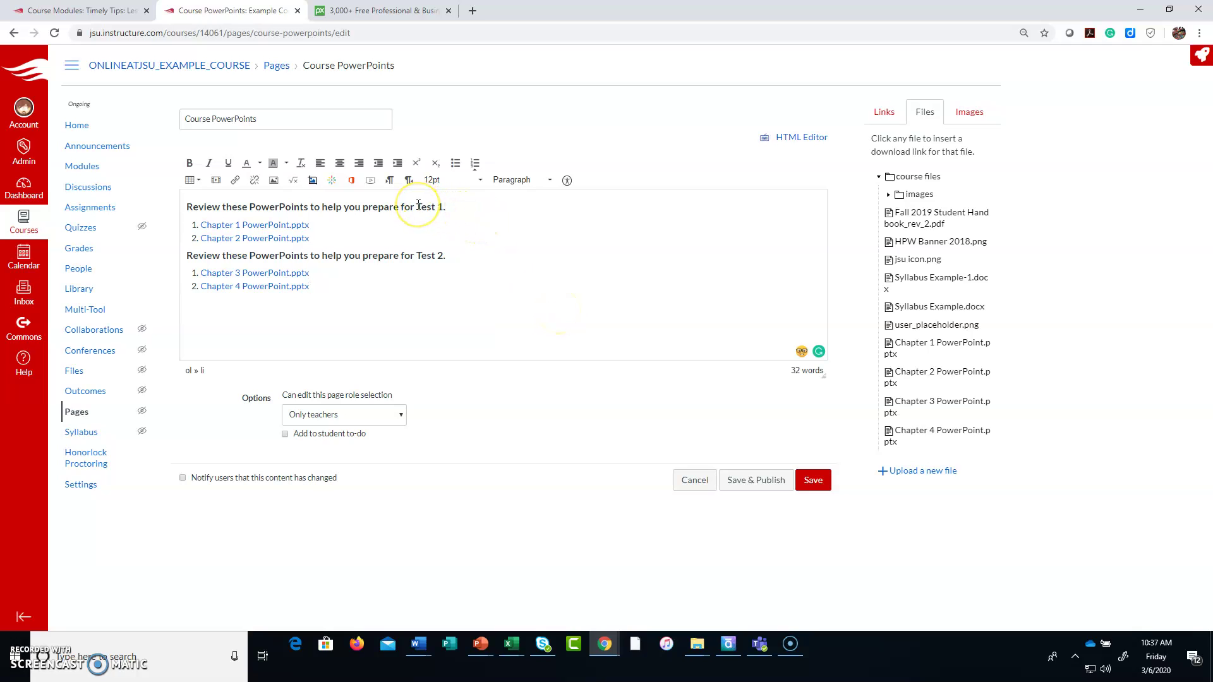
Extend the second heading to read "prepare for Case Study Assignment 1 and Test 2.", and save and publish the page
left_click_drag(417, 256, 427, 253)
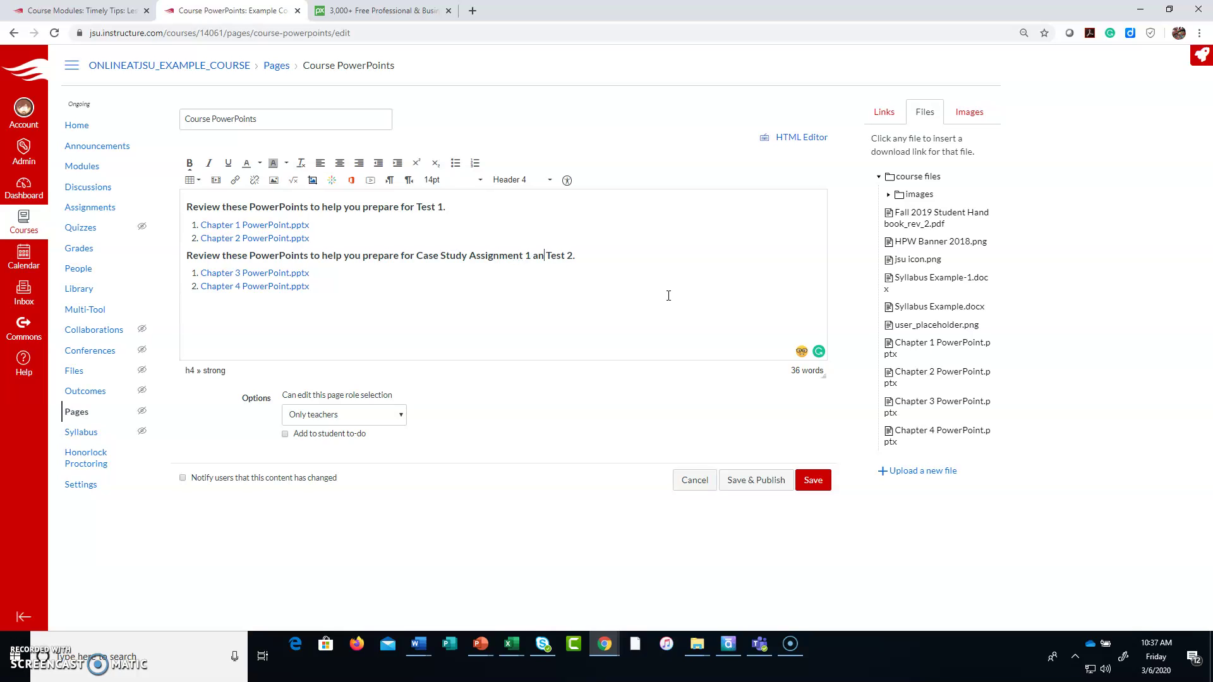
left_click(768, 484)
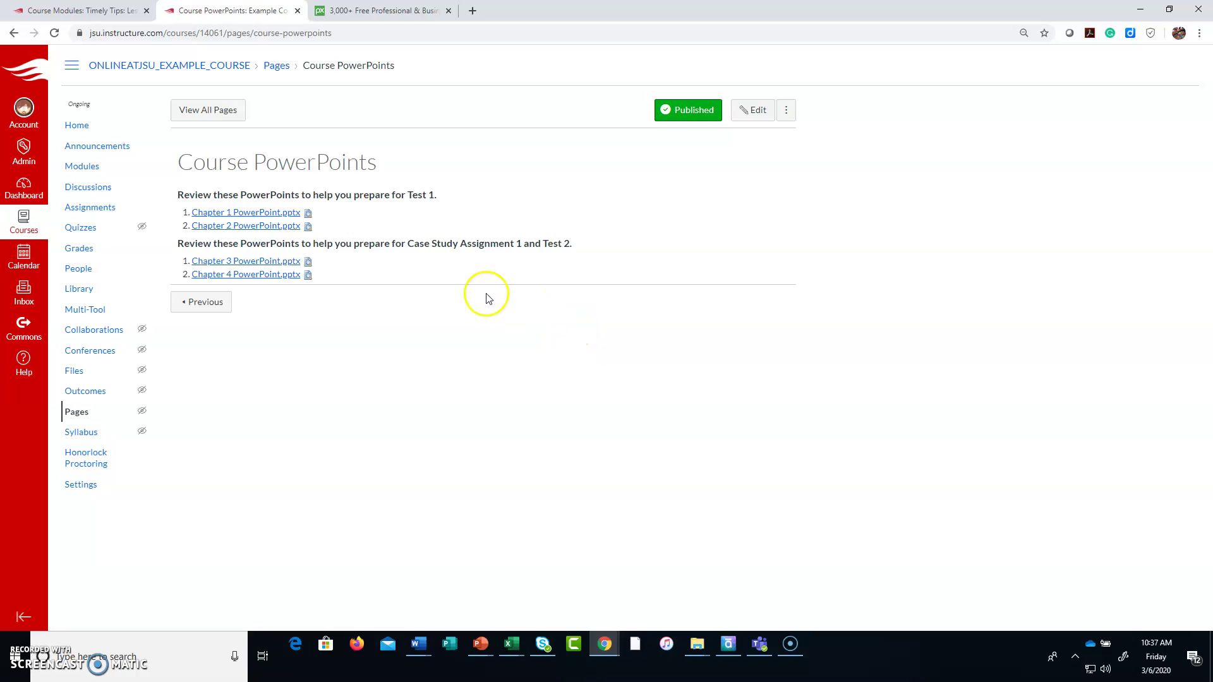
Preview the Chapter 1 PowerPoint inline on the published page
left_click(308, 212)
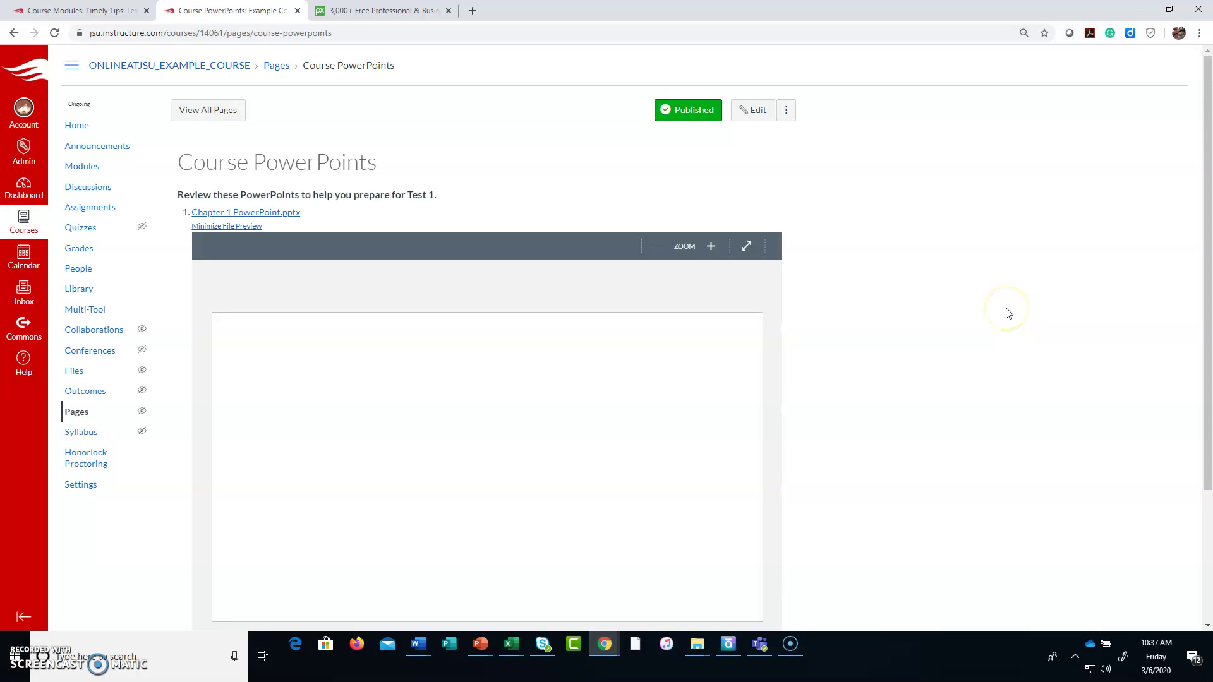
scroll(793, 306, "down", 3)
scroll(436, 222, "up", 2)
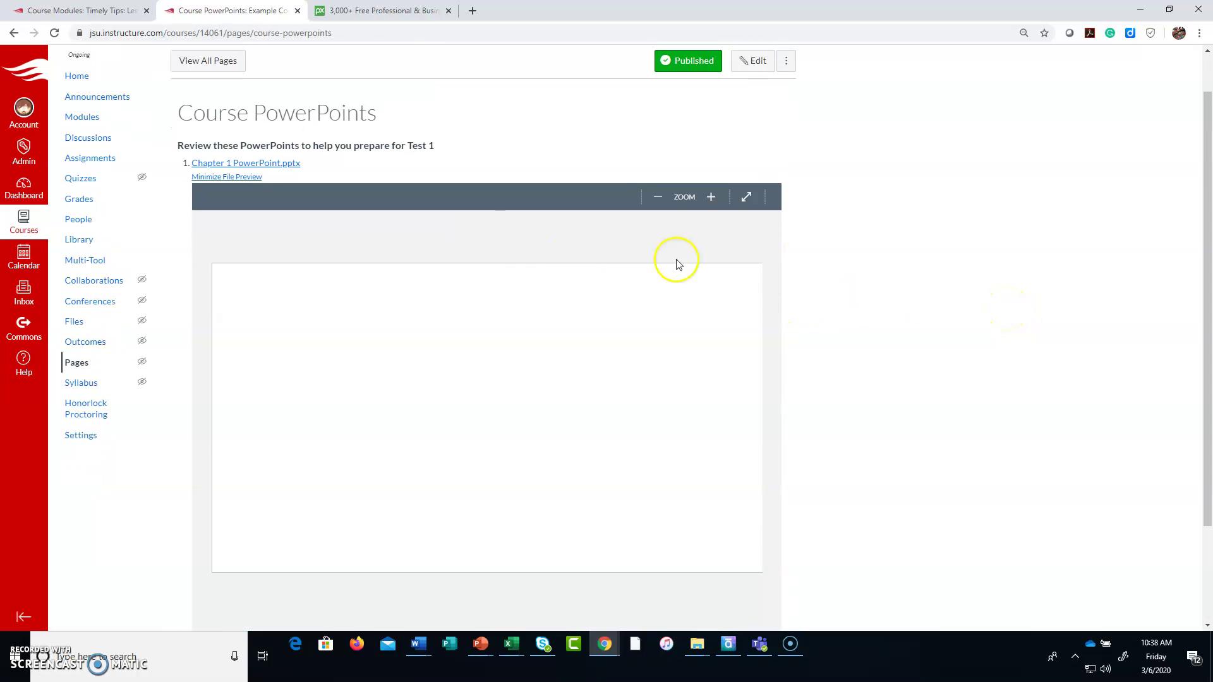
scroll(871, 319, "up", 1)
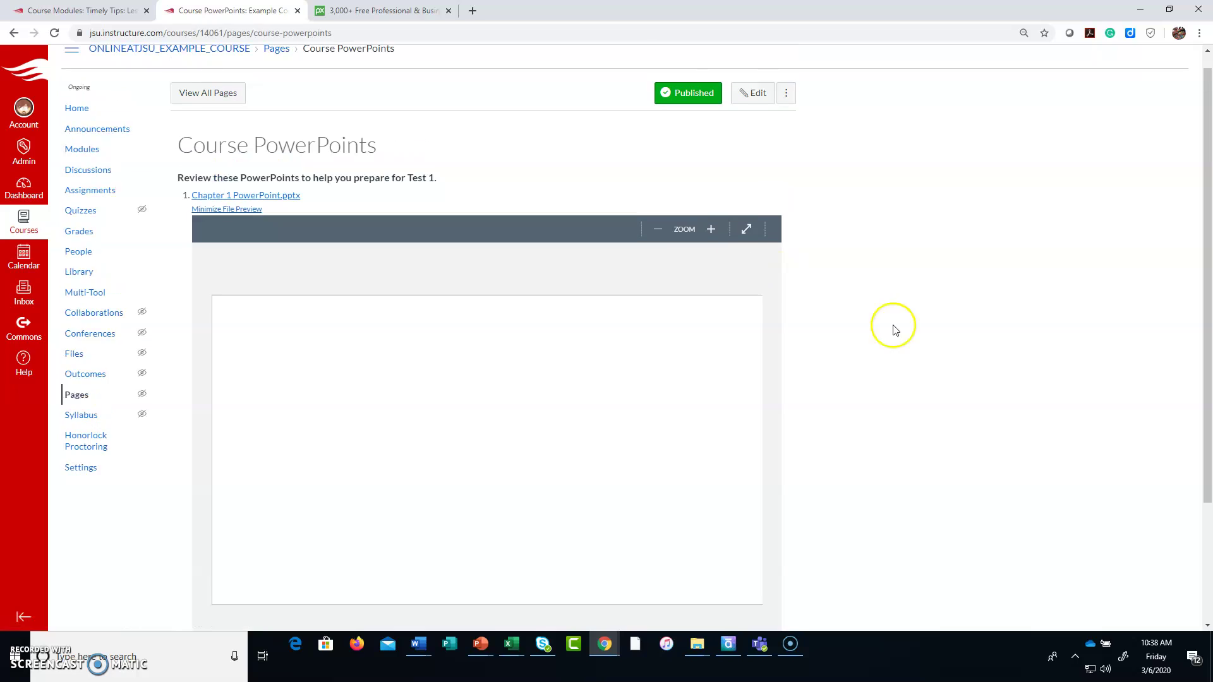
Add a new, unindented page named "Course Lecture Notes/Materials" to the Course Lecture Notes/Materials module
left_click(81, 167)
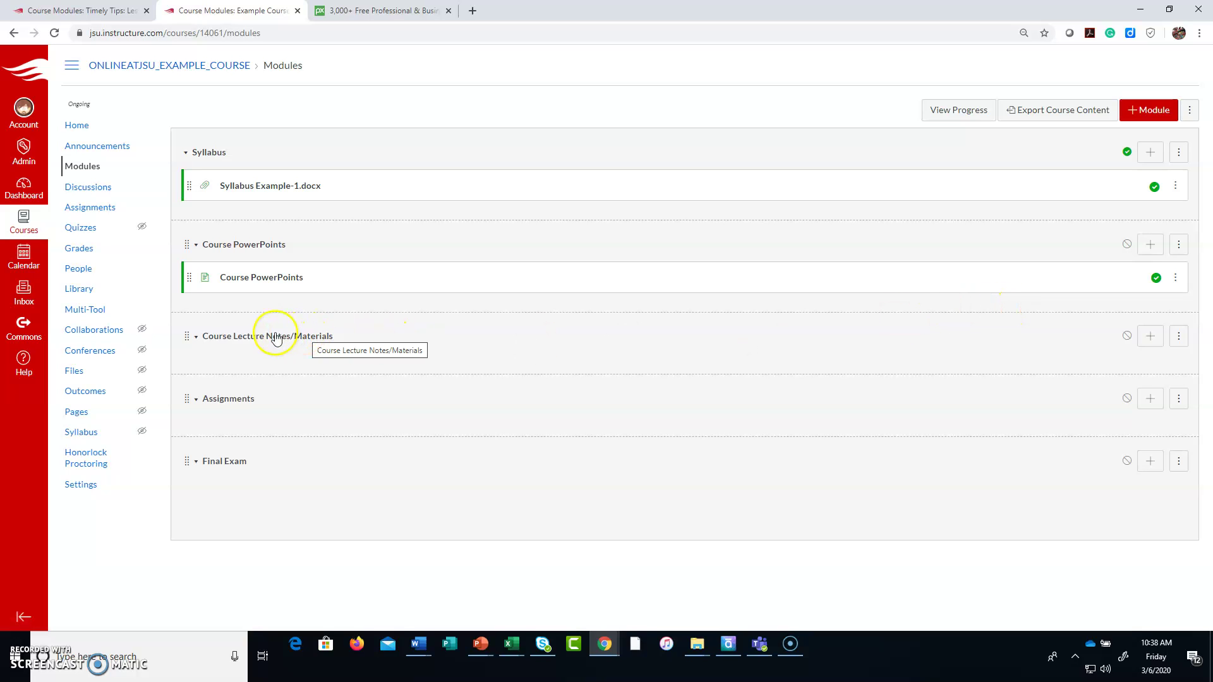
left_click(1151, 339)
left_click(499, 249)
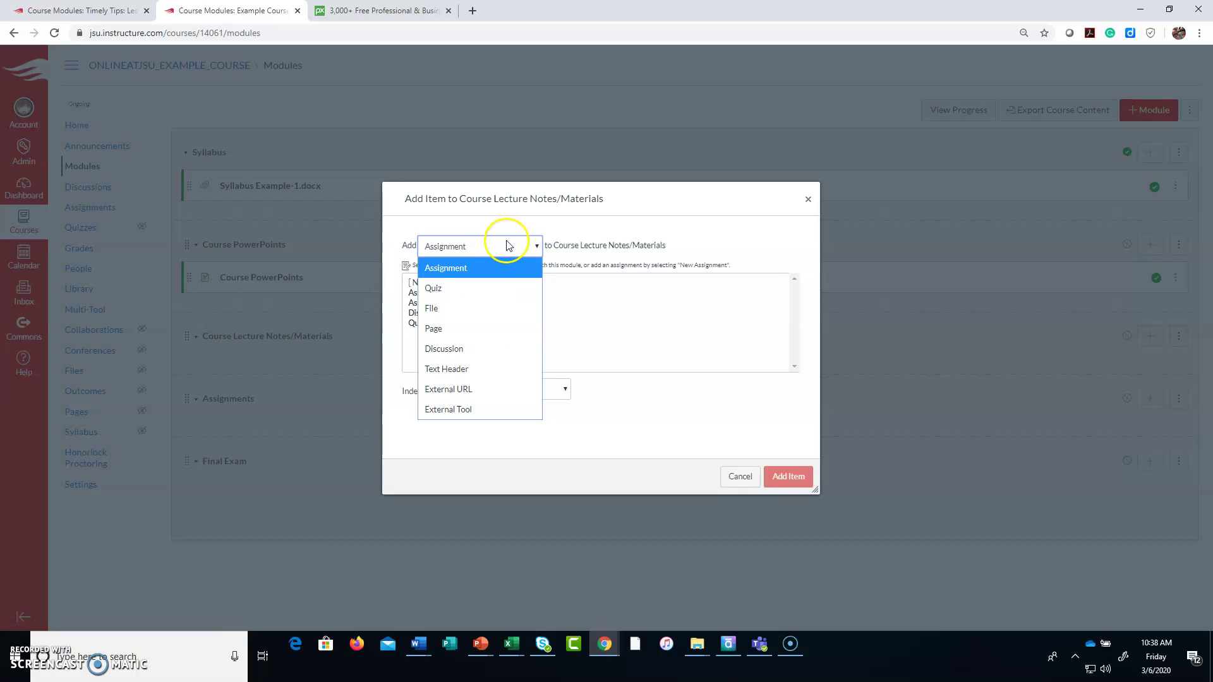
left_click(486, 328)
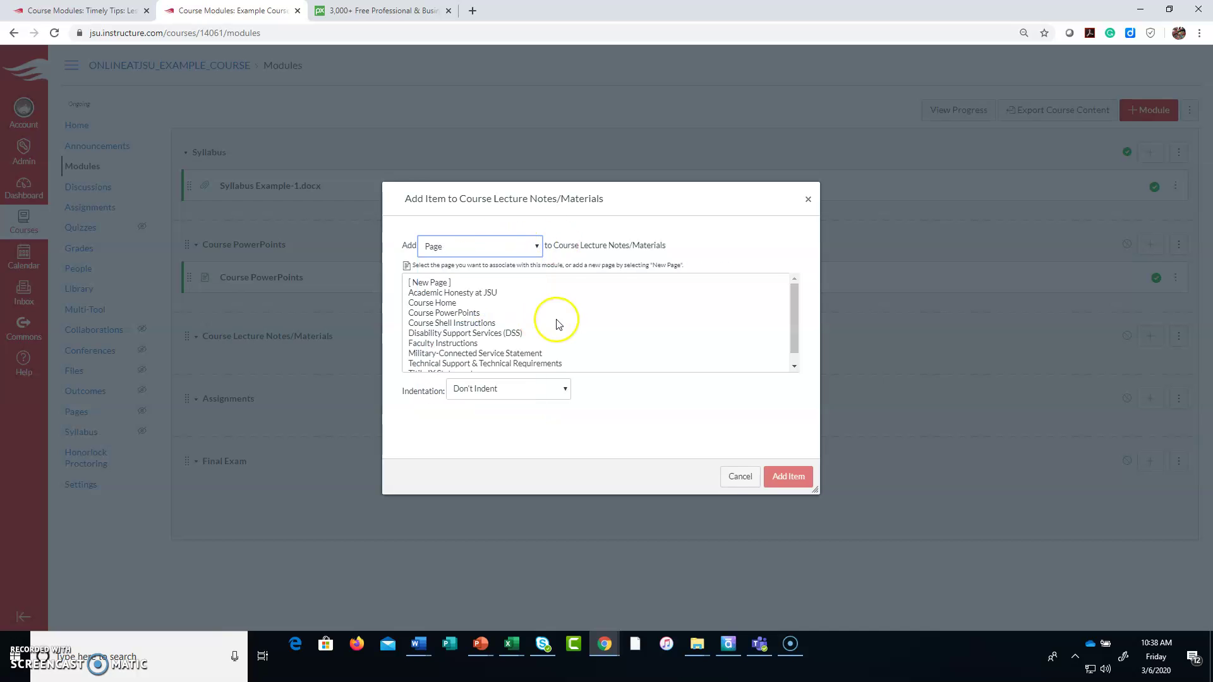
left_click(426, 283)
left_click(537, 392)
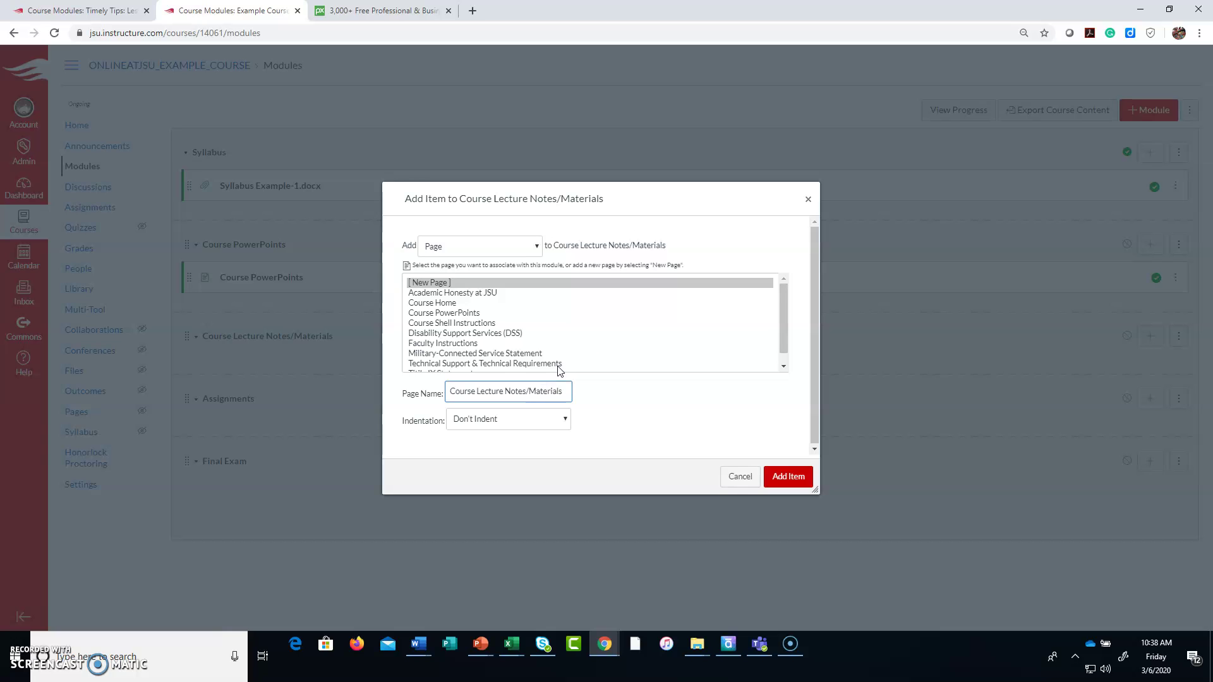
left_click(788, 476)
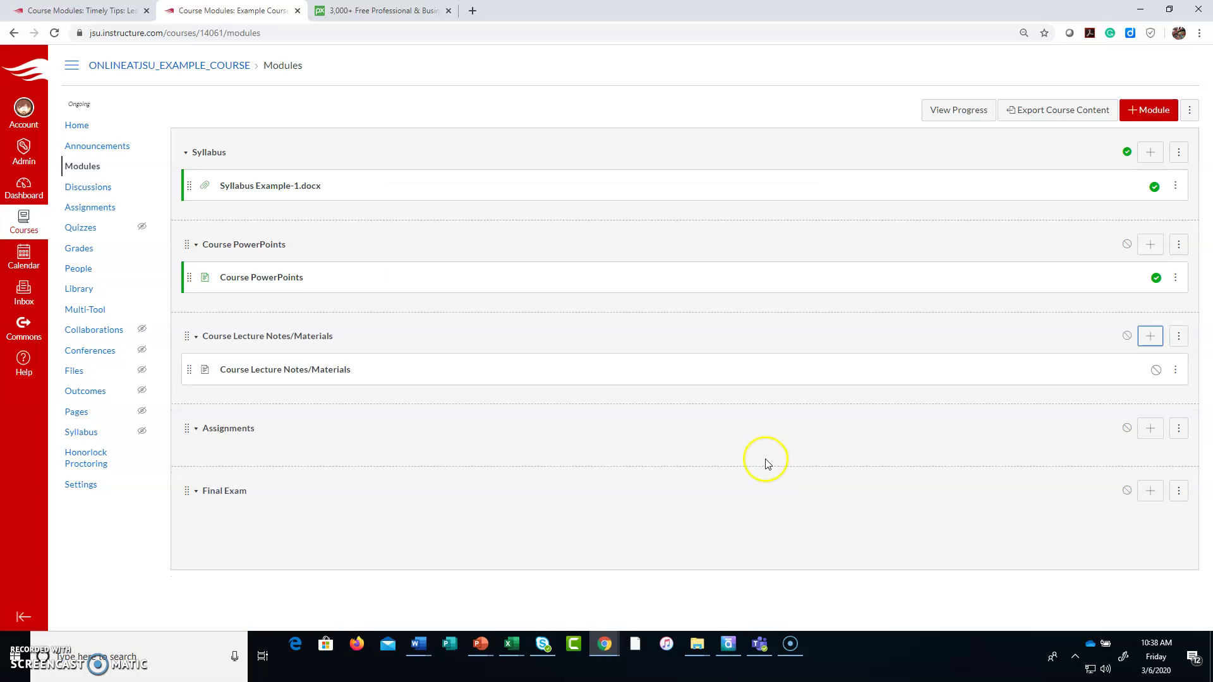
Open the new Course Lecture Notes/Materials page for editing and enter "Review these lecture notes and materials to prepare for Test 1."
left_click(320, 371)
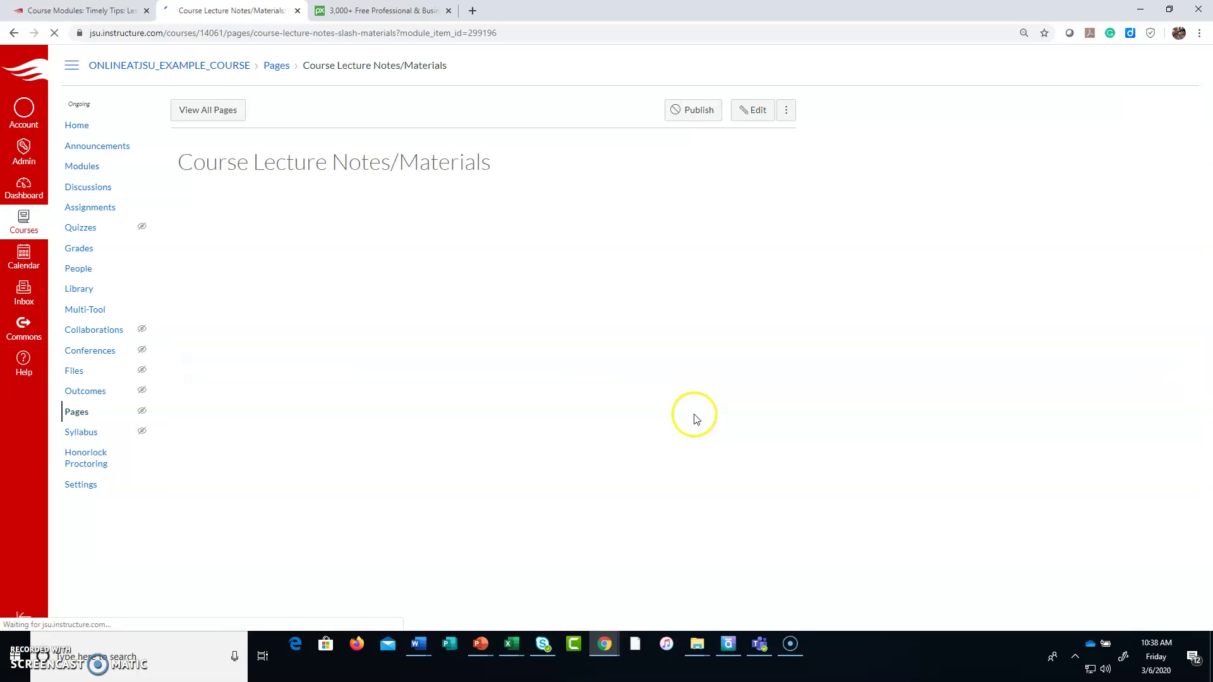
left_click(752, 110)
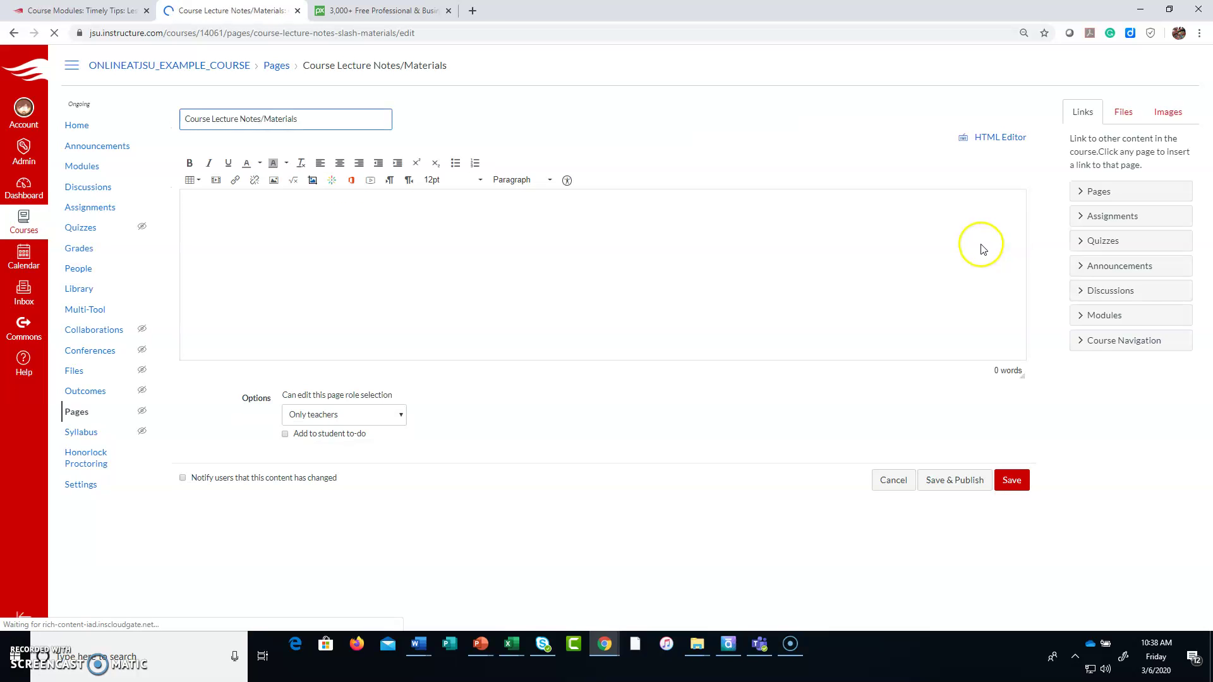
left_click(447, 212)
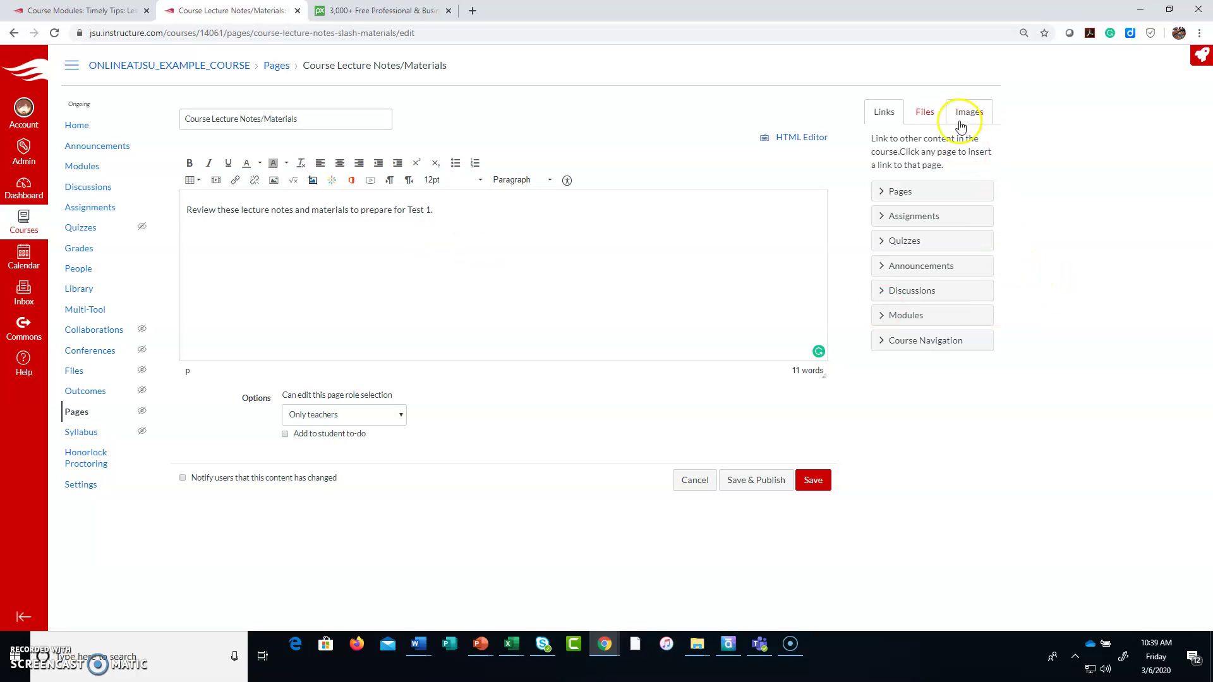
Upload "Lecture 1 notes_Aug 23_ Party Factions and Friends & Neighbors" from Documents to the course files, linking it below the review sentence
left_click(940, 117)
left_click(942, 471)
left_click(899, 502)
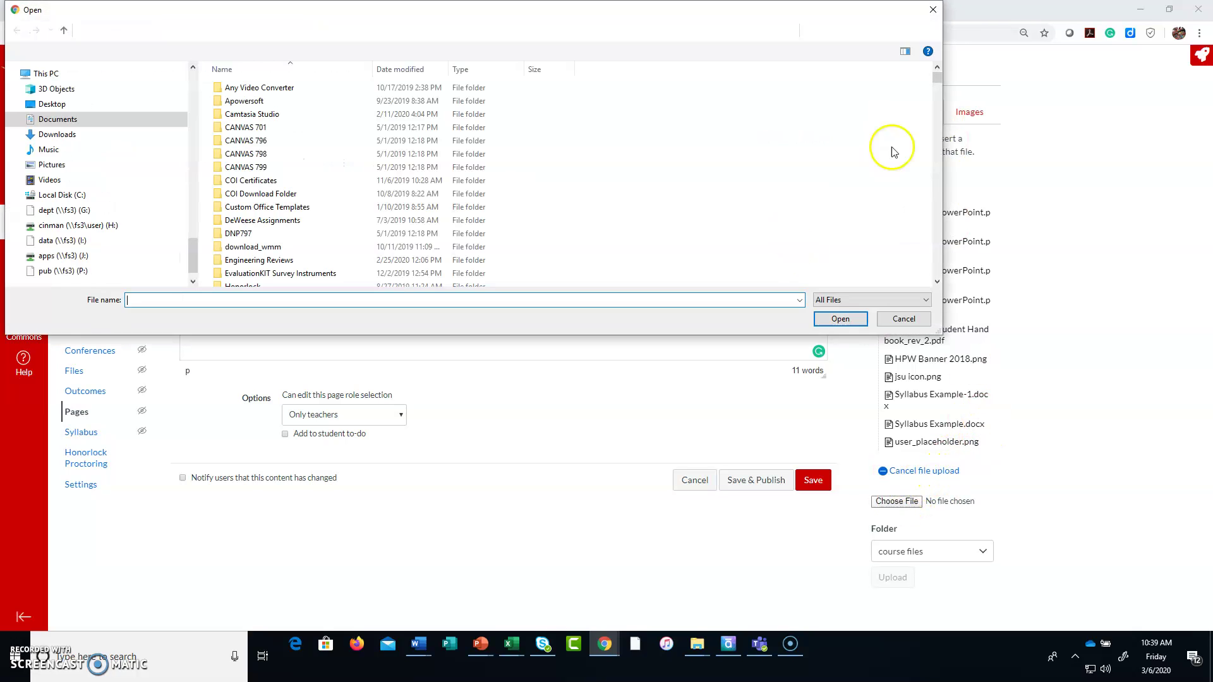
left_click_drag(937, 76, 906, 188)
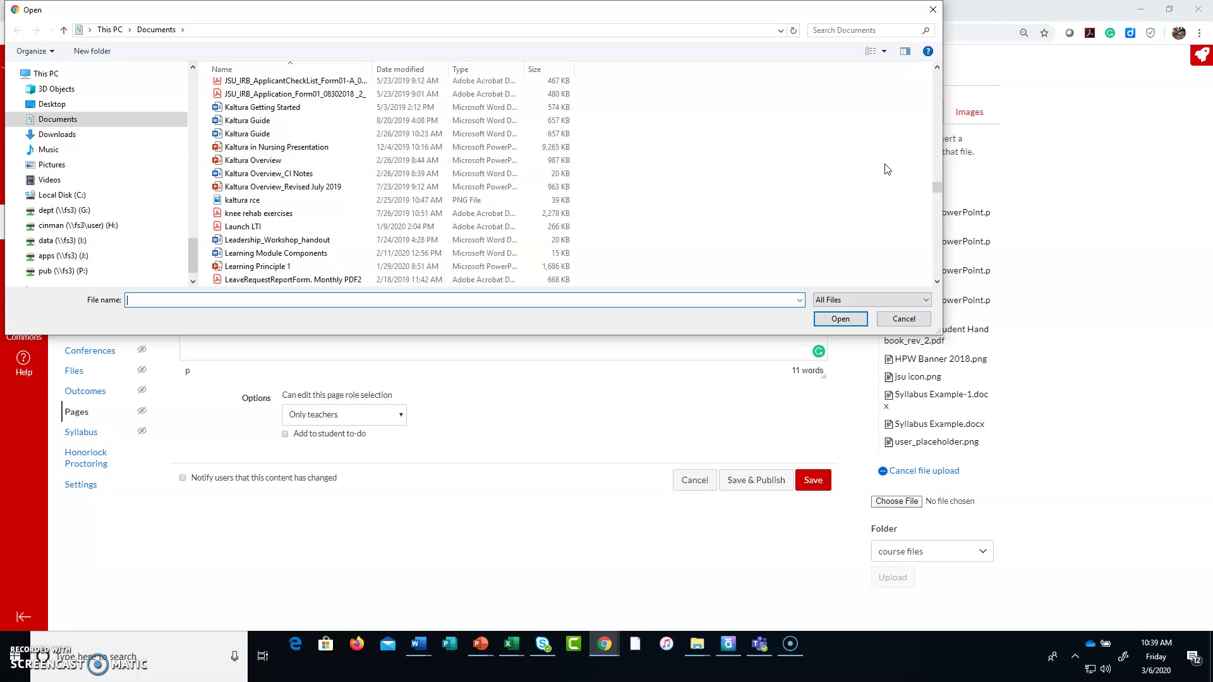
scroll(887, 170, "down", 1)
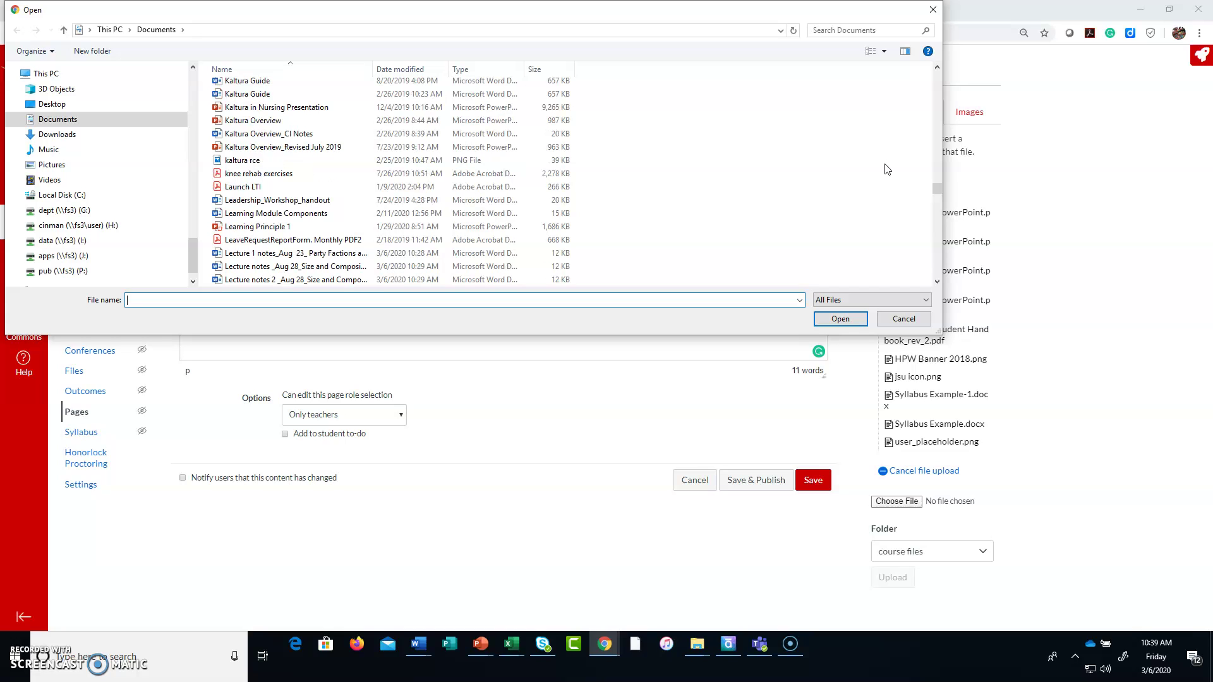
left_click(318, 253)
left_click(840, 318)
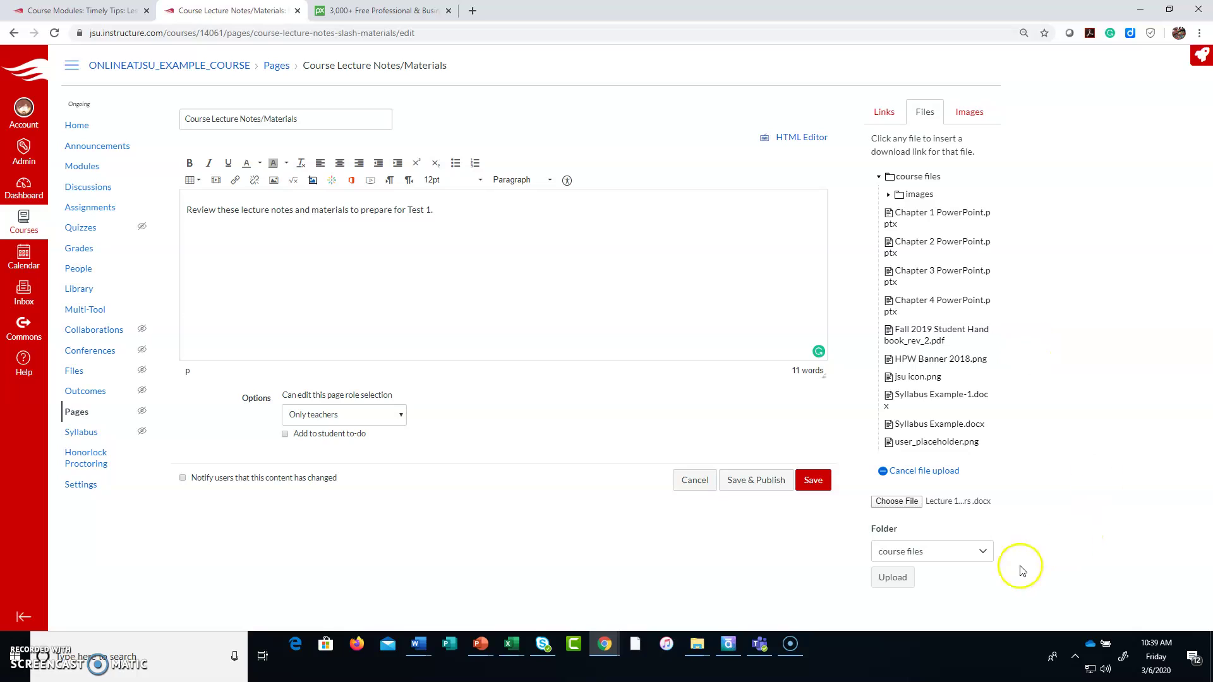
left_click(905, 579)
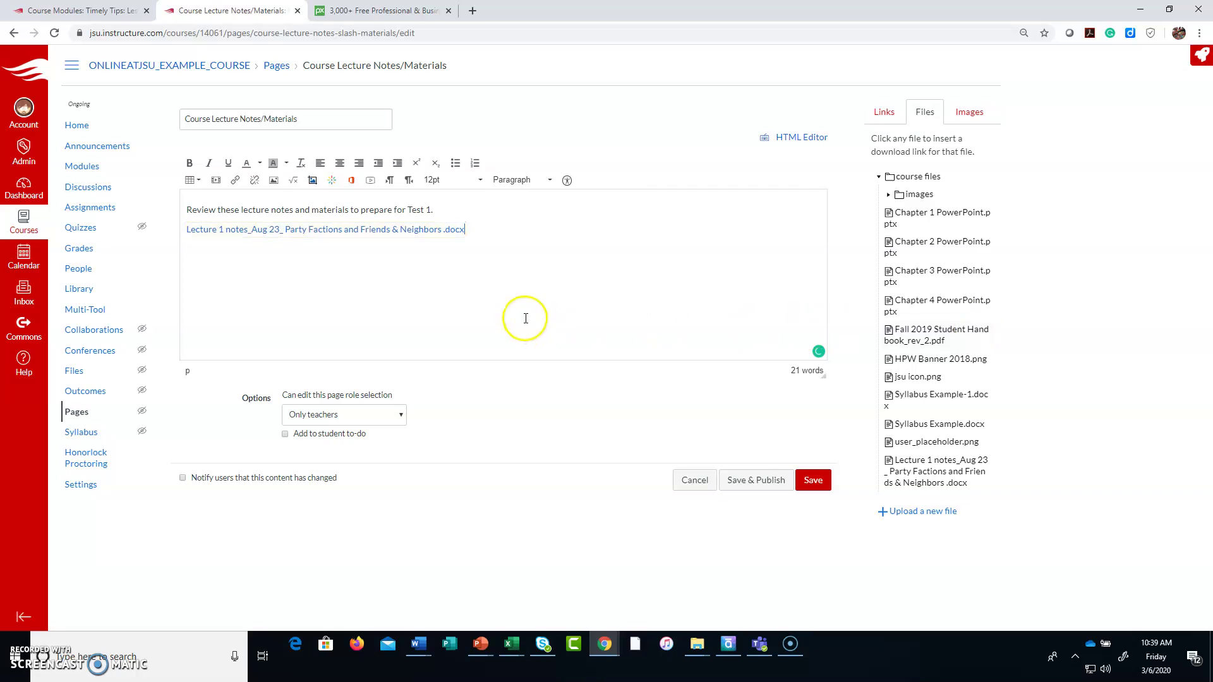
Turn the Lecture 1 notes link into a numbered list item
left_click(187, 230)
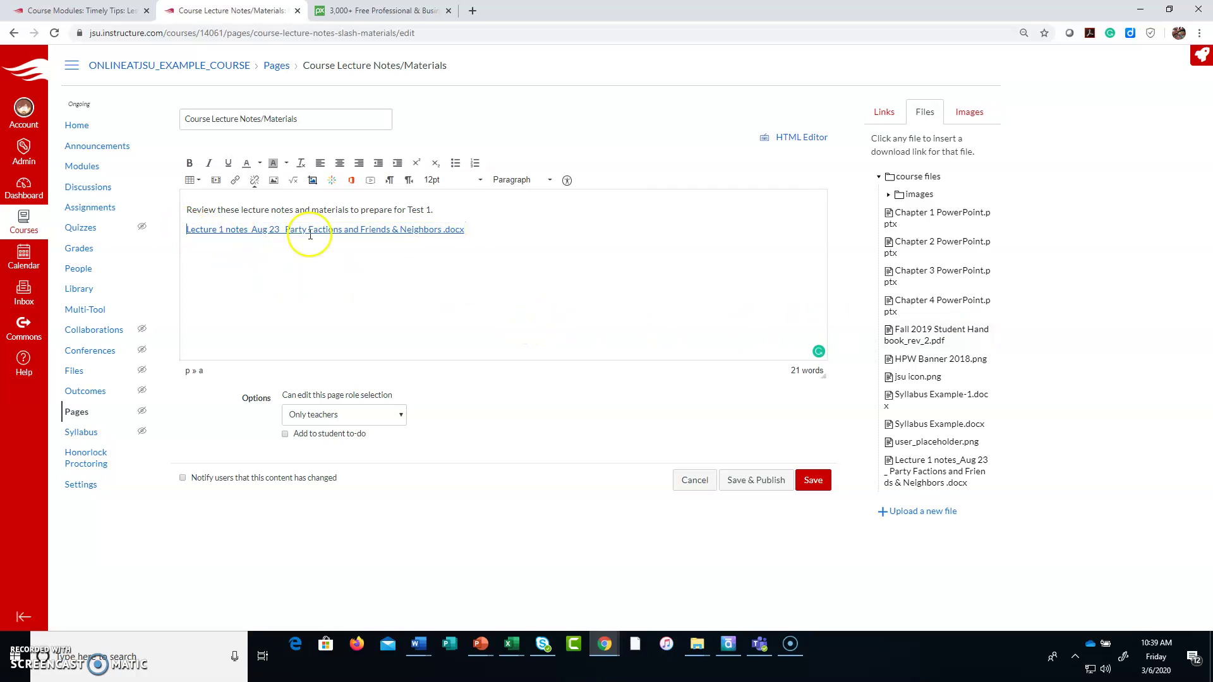
left_click(475, 163)
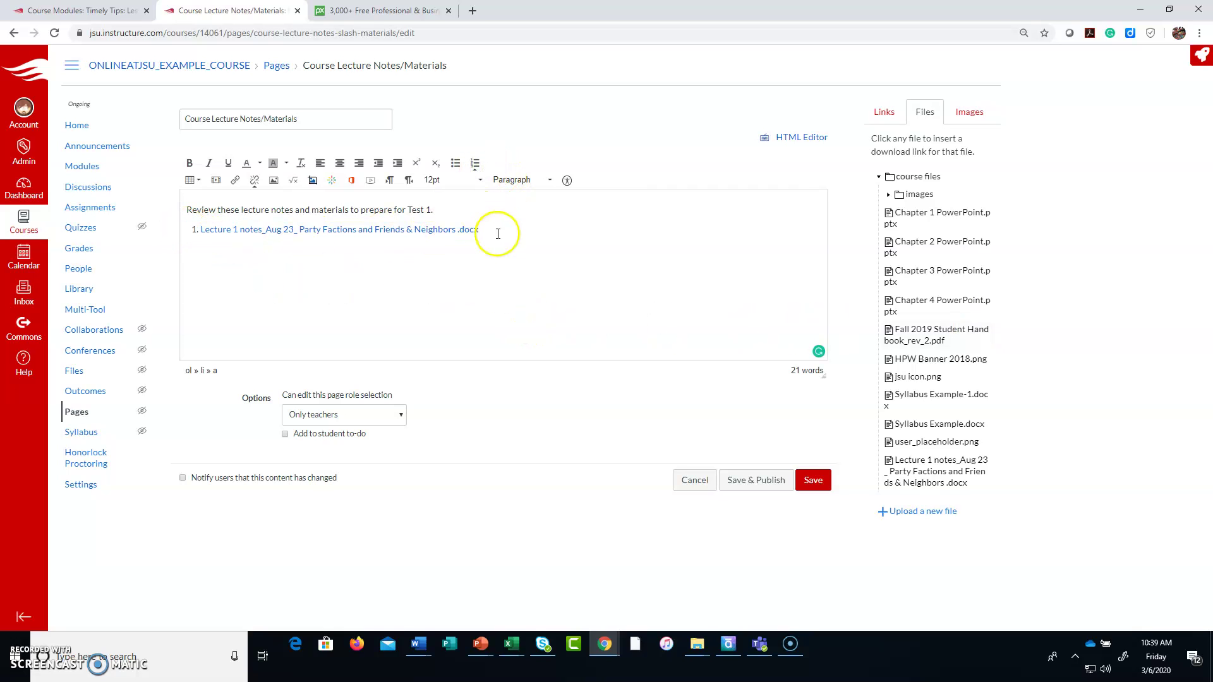
left_click(217, 248)
left_click(201, 228)
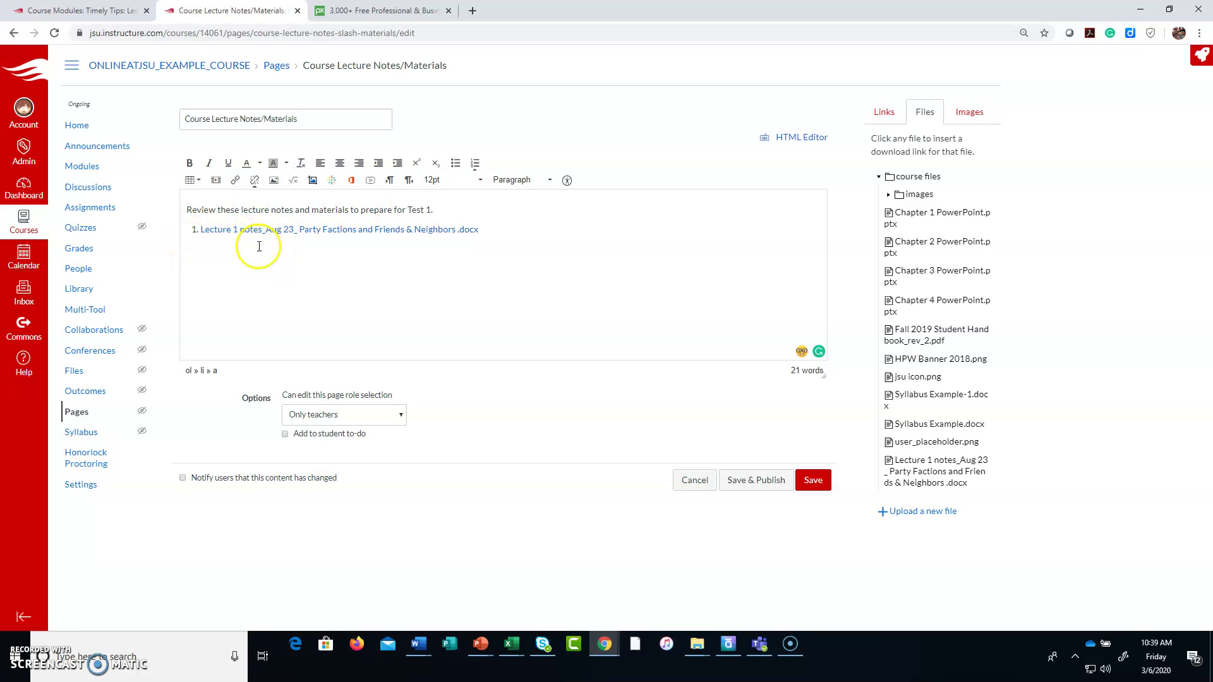
Format the lecture notes review sentence for Test 1 as Header 4 and make it bold
left_click_drag(451, 211, 184, 209)
left_click(543, 181)
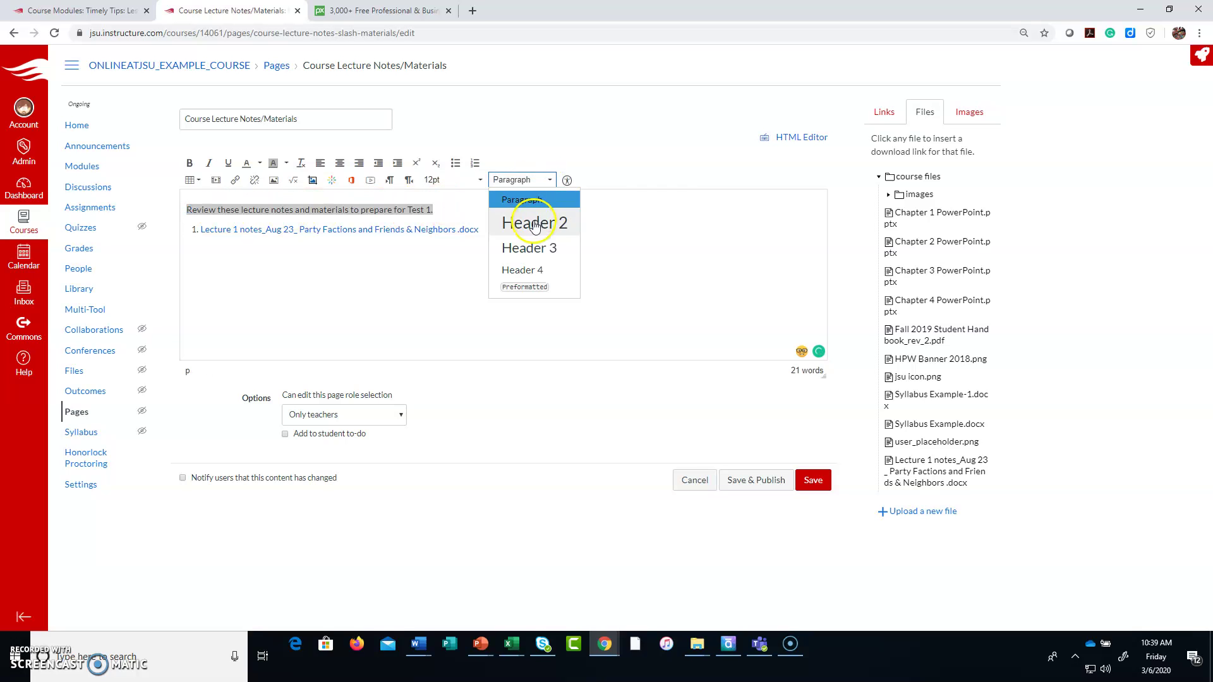
left_click(522, 268)
left_click(522, 229)
left_click_drag(463, 207, 178, 206)
left_click(189, 163)
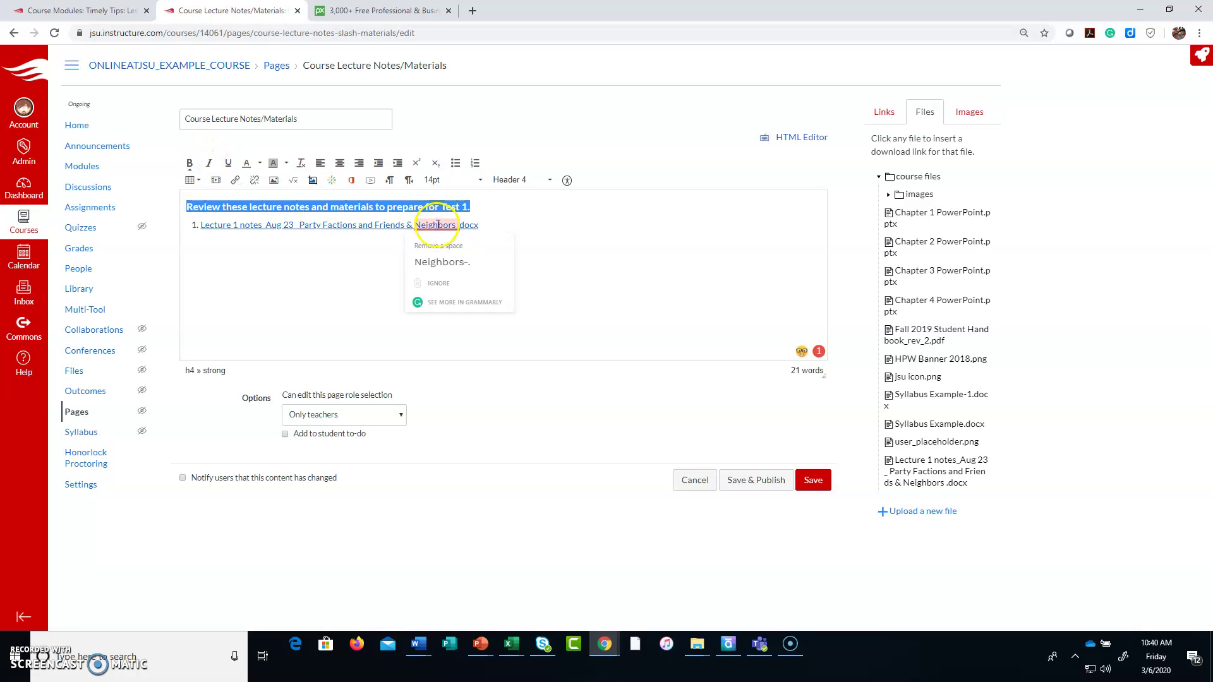
Upload "Lecture notes 2 _Aug 28_Size and Composition of the Electorate" from Documents to the course files, linking it as the second numbered item
left_click(507, 229)
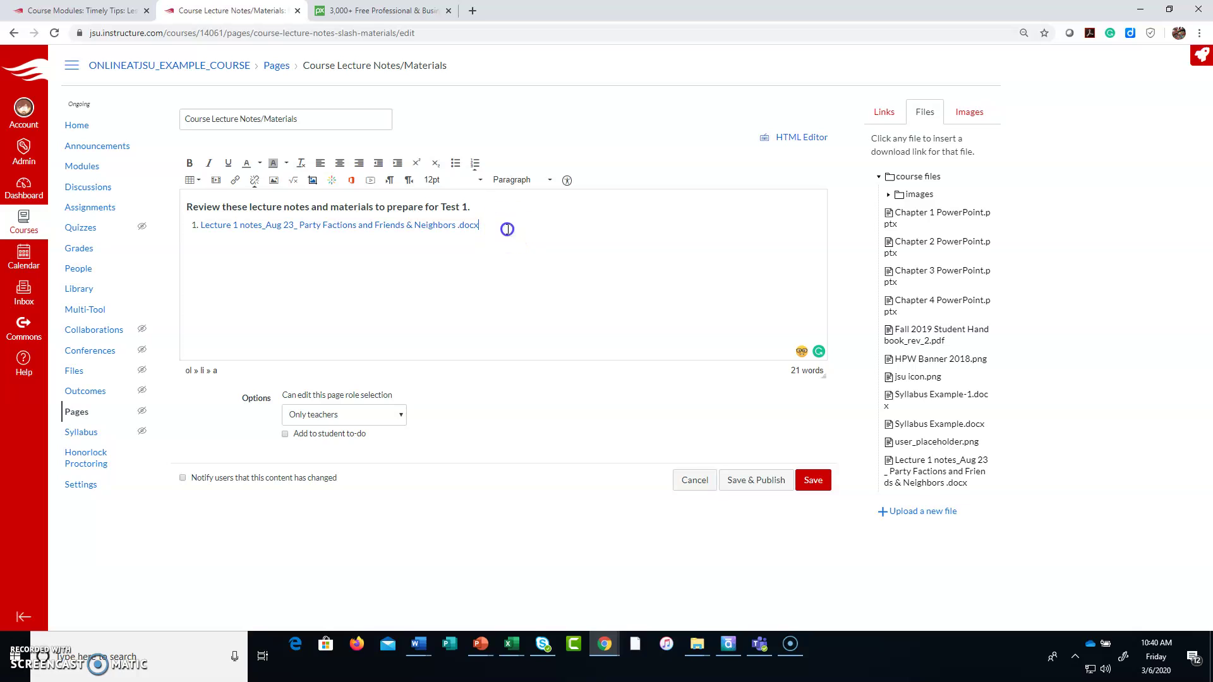
left_click(509, 231)
key("Return")
left_click(936, 512)
left_click(897, 542)
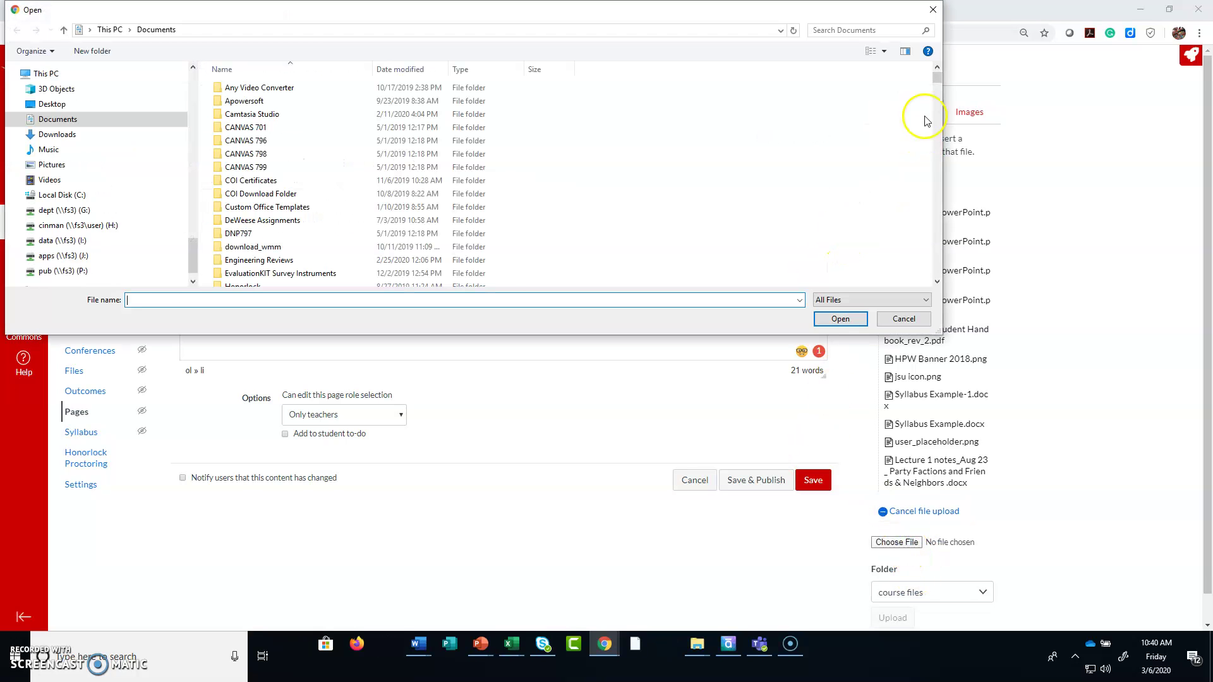
scroll(930, 148, "down", 5)
left_click_drag(930, 147, 930, 196)
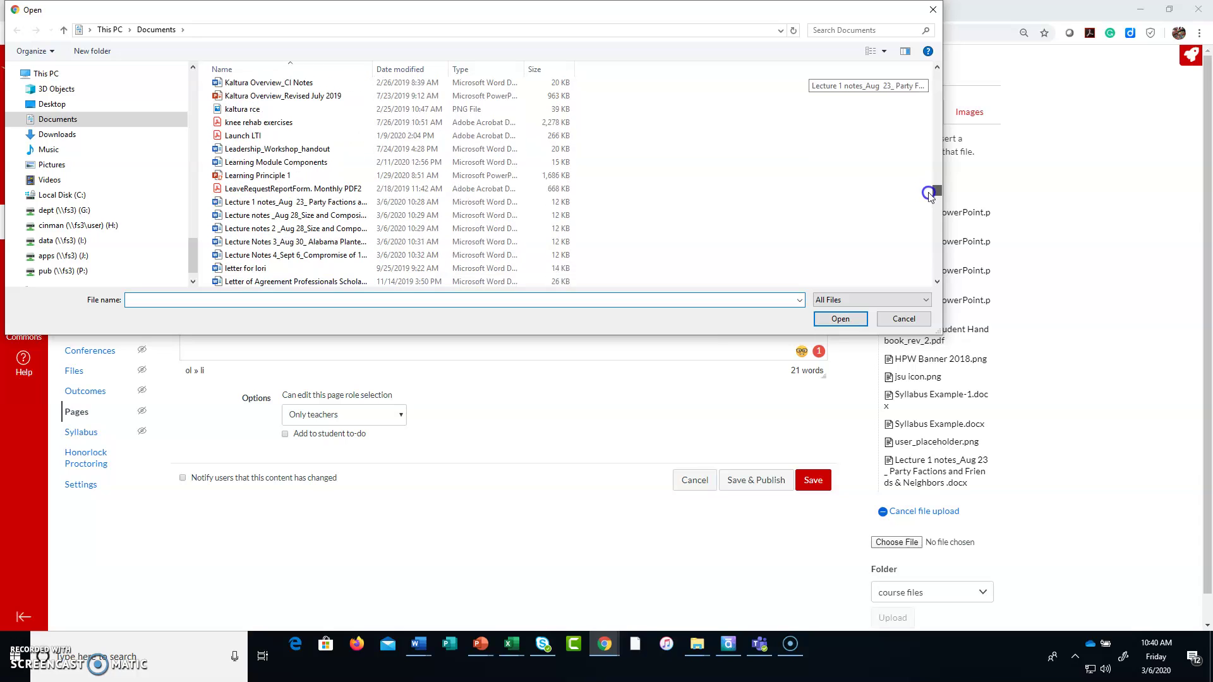
left_click(387, 228)
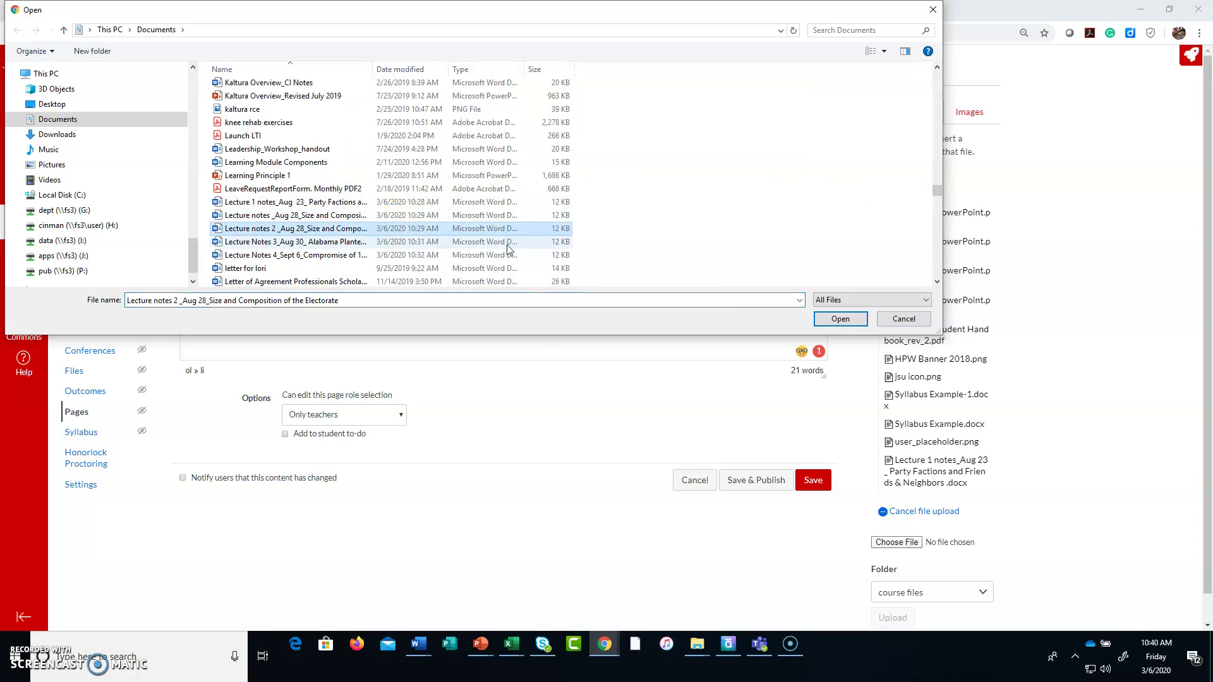
left_click(828, 319)
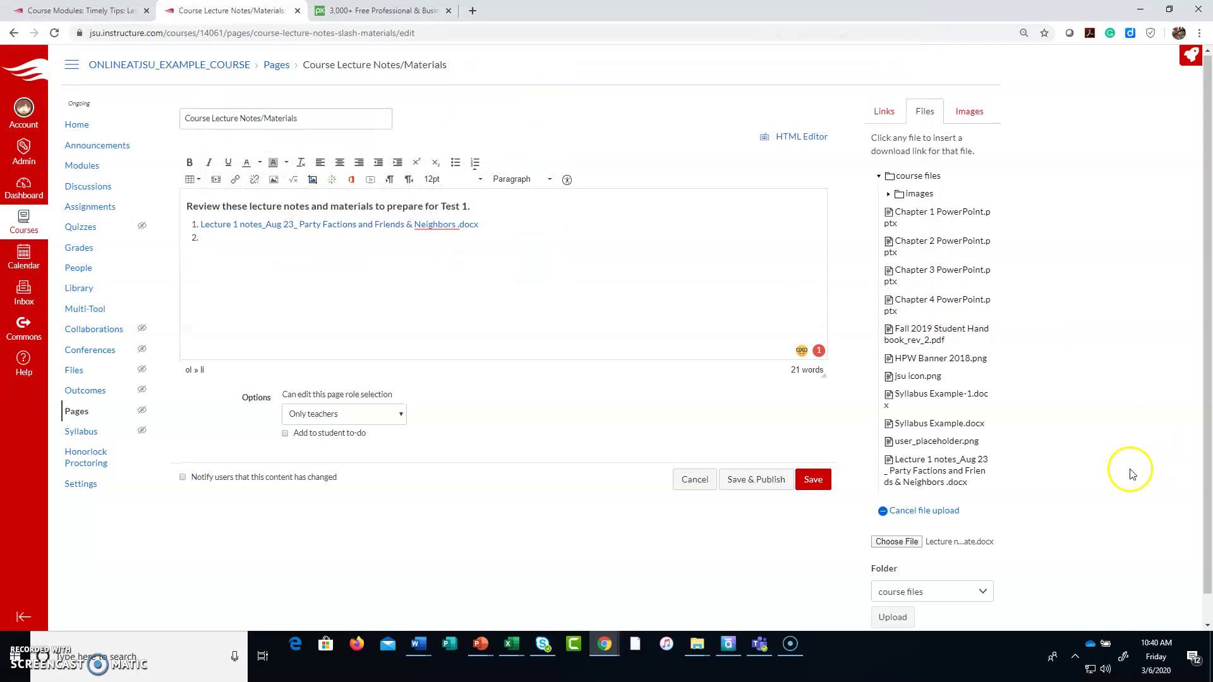
scroll(1115, 492, "down", 1)
left_click(892, 587)
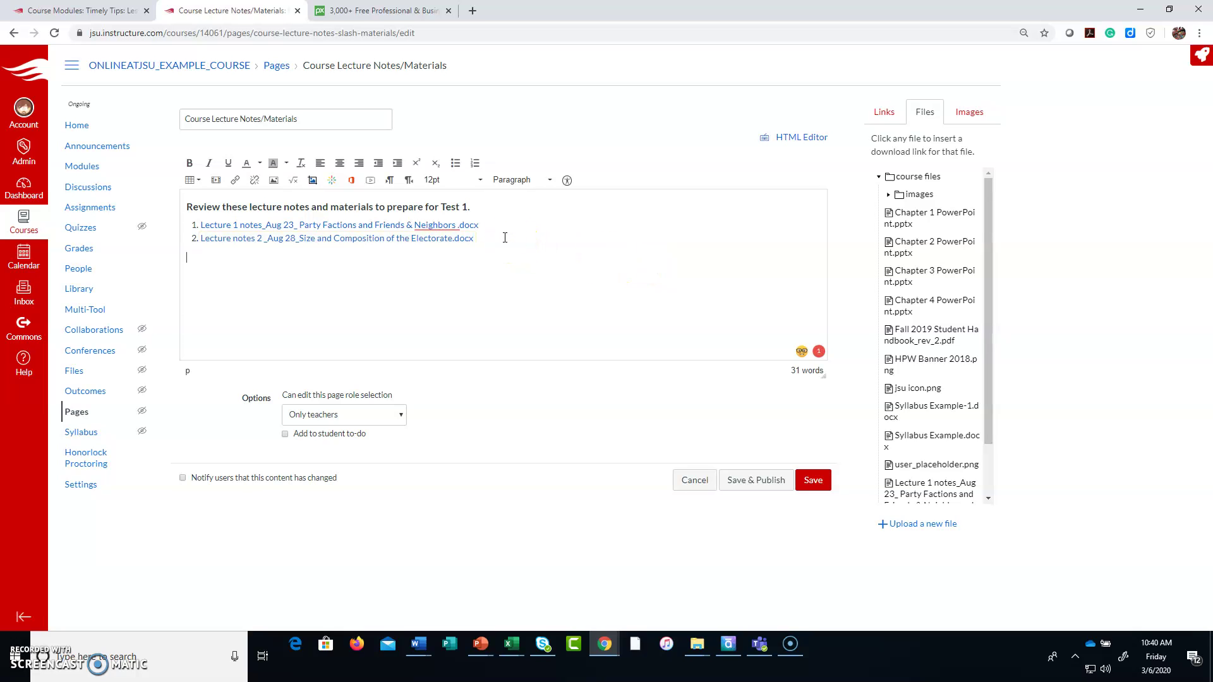
Below the list, enter "Review these lecture notes and materials to prepare for Case Study Assignment 1 and Test 2." and format it as bold Header 4
left_click(526, 247)
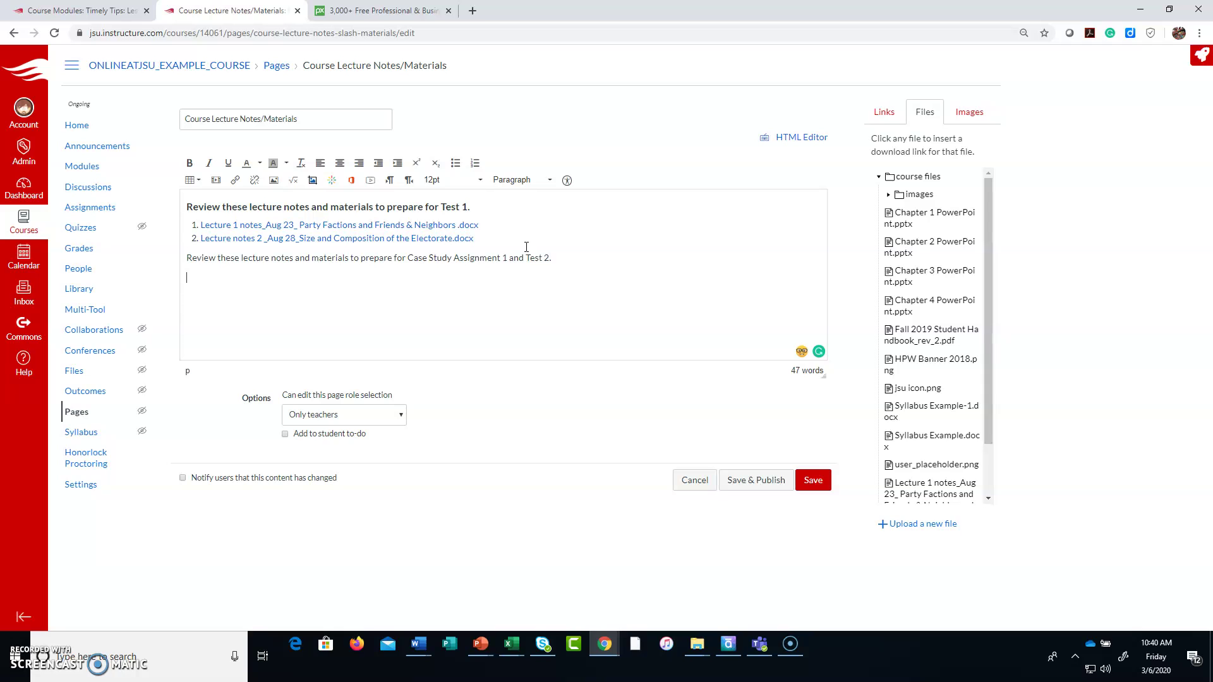
triple_click(354, 265)
left_click(530, 181)
left_click(513, 271)
left_click(191, 164)
left_click(382, 305)
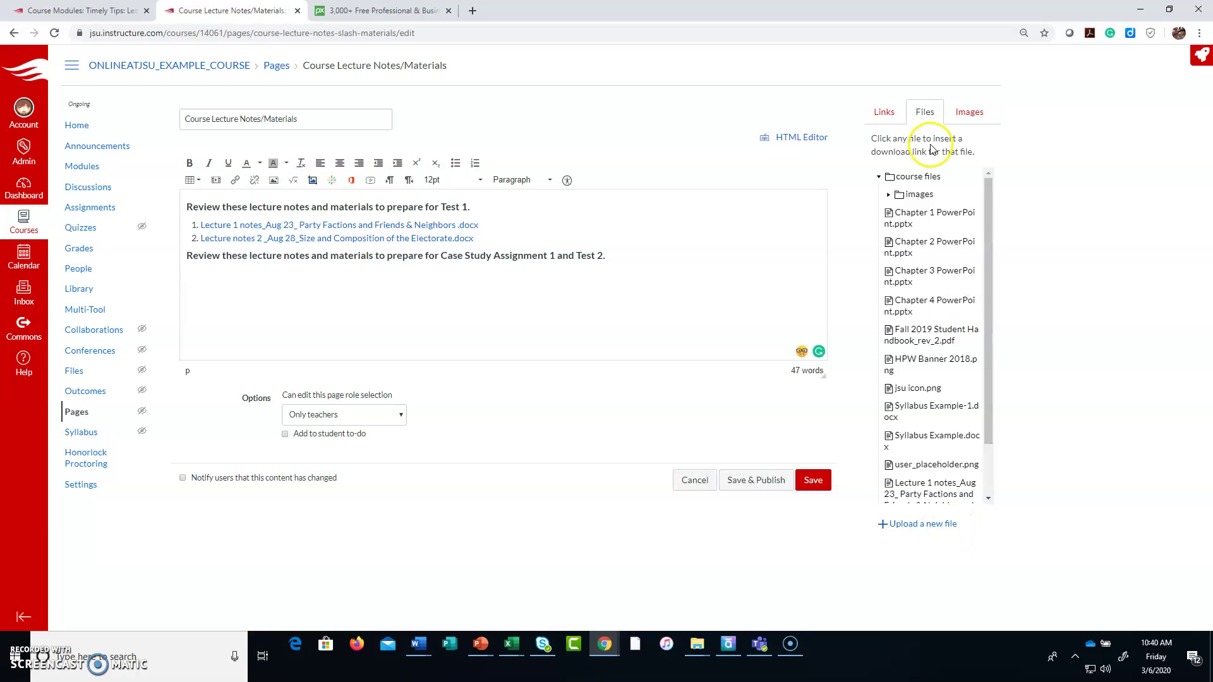
Upload "Lecture Notes 3_Aug 30_ Alabama Planters Populists and Big Mules" to the course files and make its link a numbered item under the Test 2 heading
left_click(930, 526)
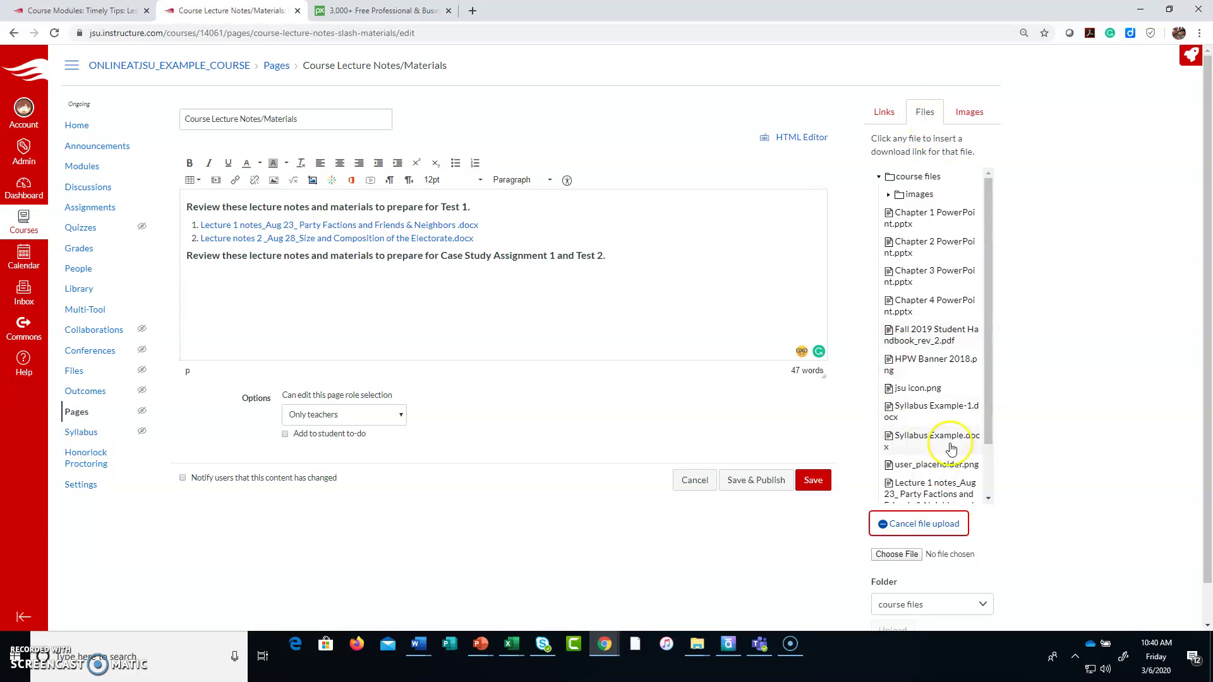
scroll(916, 435, "down", 2)
left_click(897, 557)
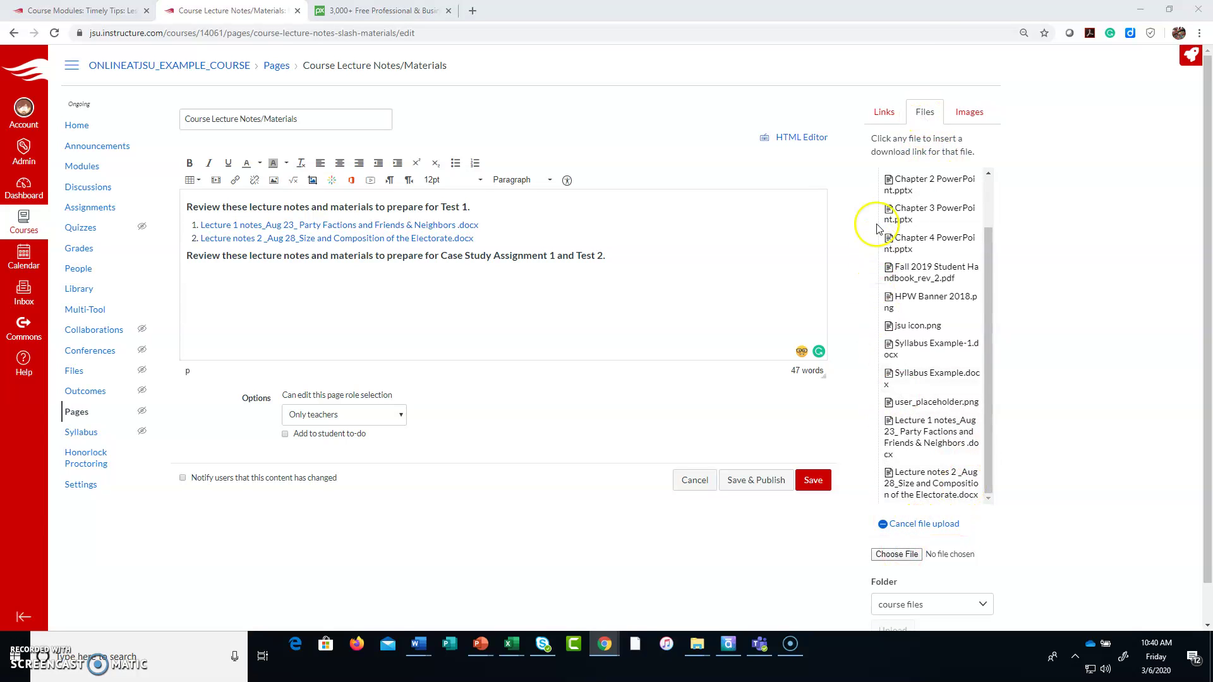
left_click_drag(937, 76, 918, 190)
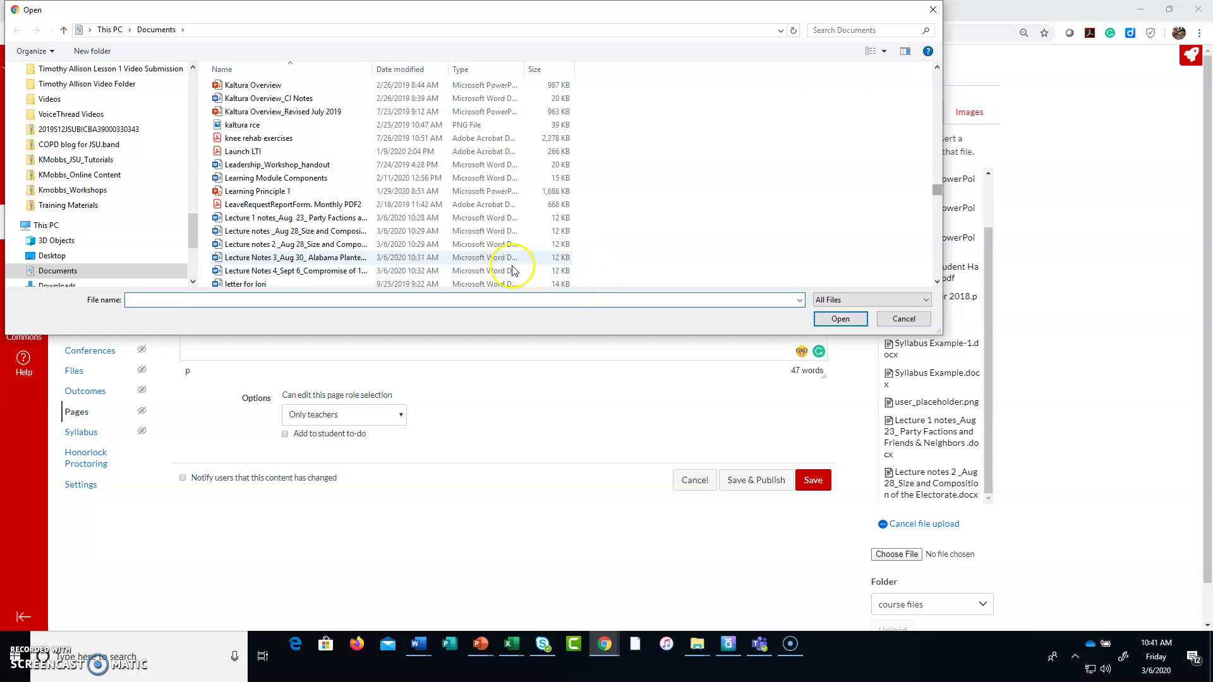
left_click(423, 257)
left_click(840, 319)
scroll(1083, 487, "down", 1)
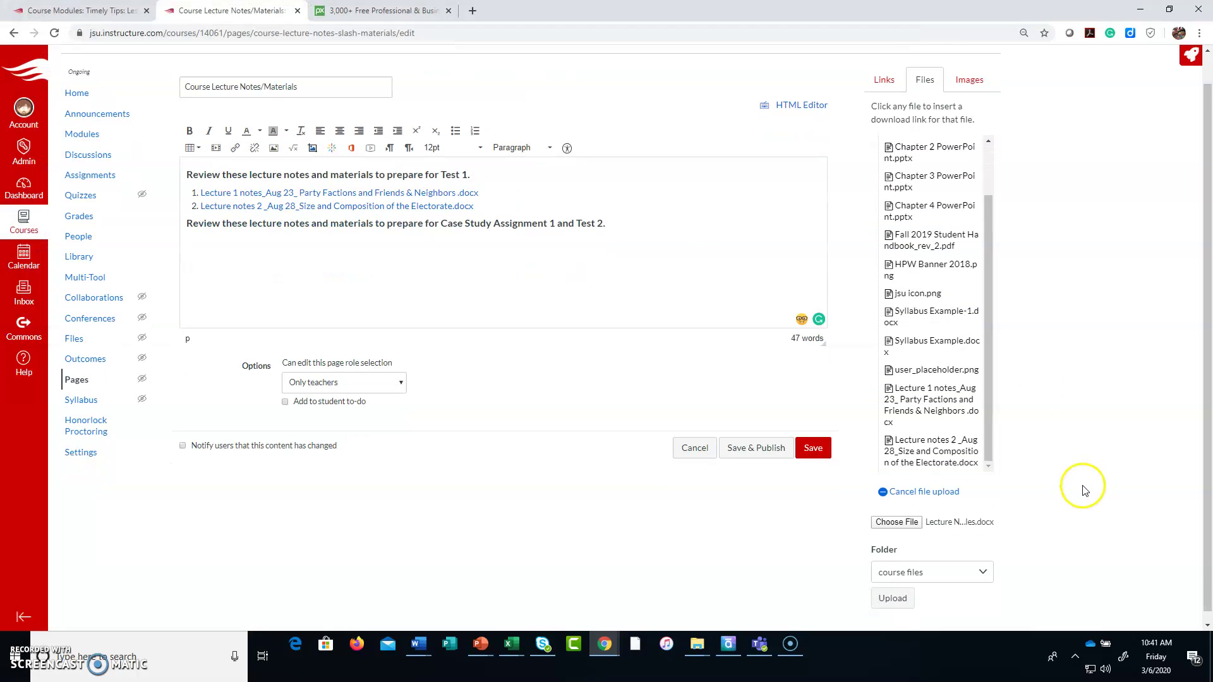
left_click(893, 582)
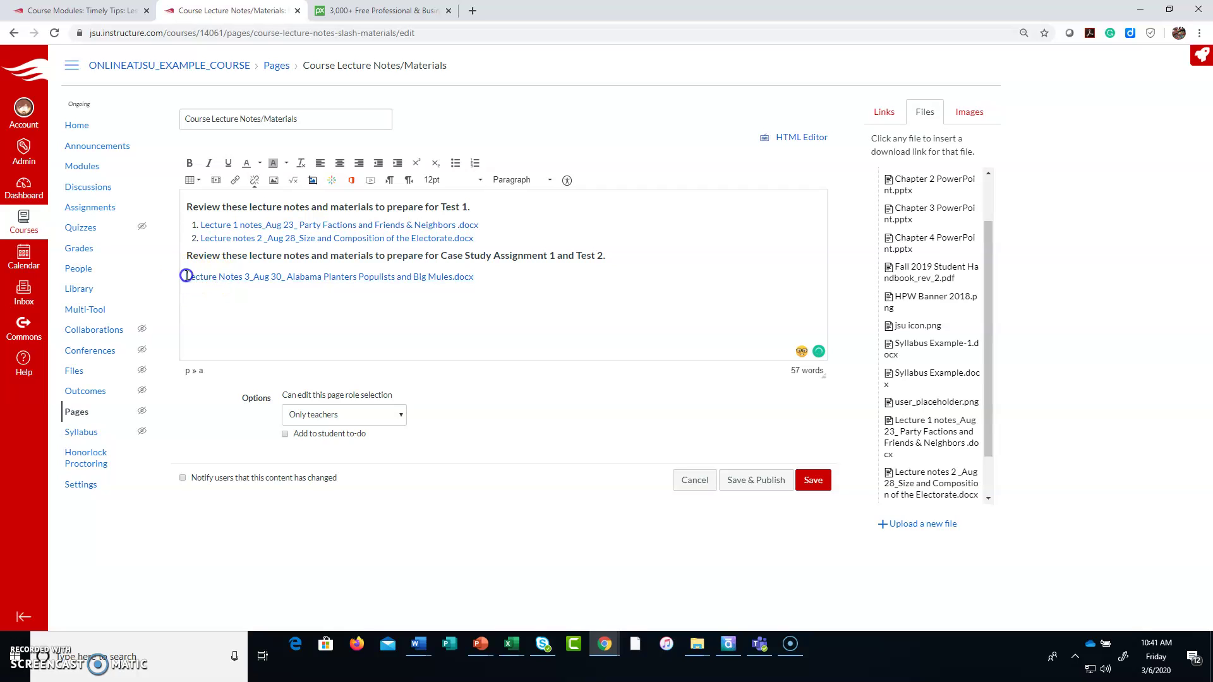
left_click(475, 163)
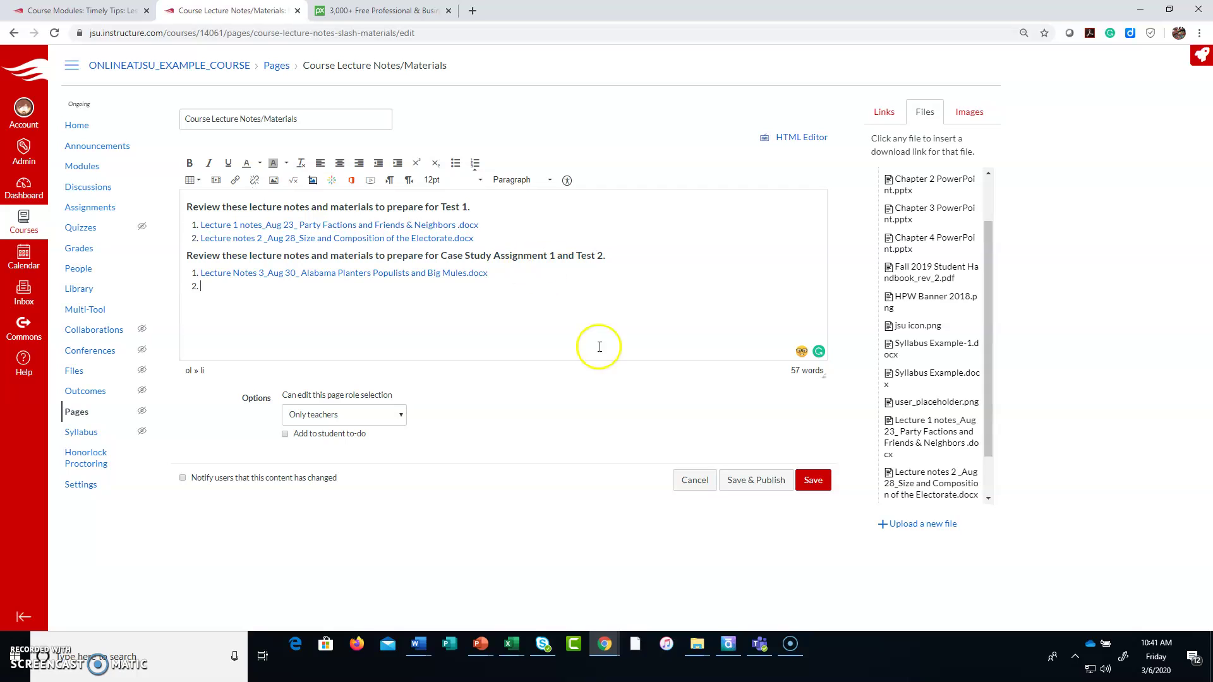
Upload "Lecture Notes 4_Sept 6_Compromise of 1877" as the second item under the Test 2 heading, then save and publish the page
left_click(903, 524)
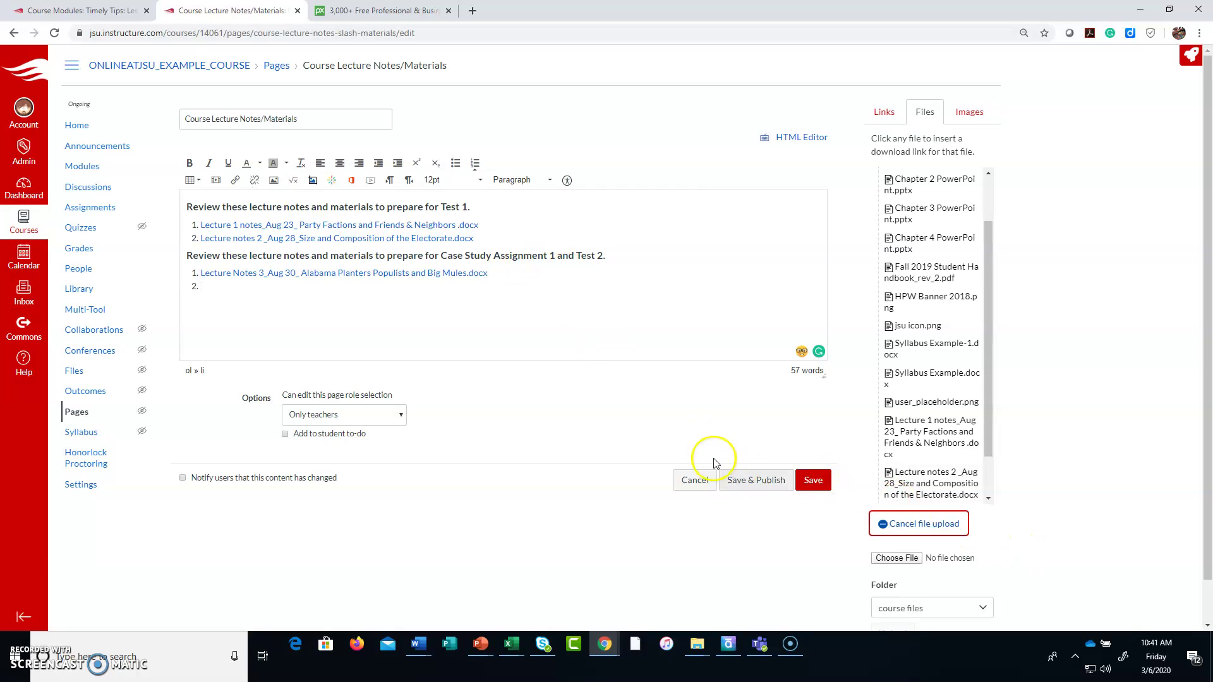
scroll(1011, 530, "down", 1)
left_click(896, 512)
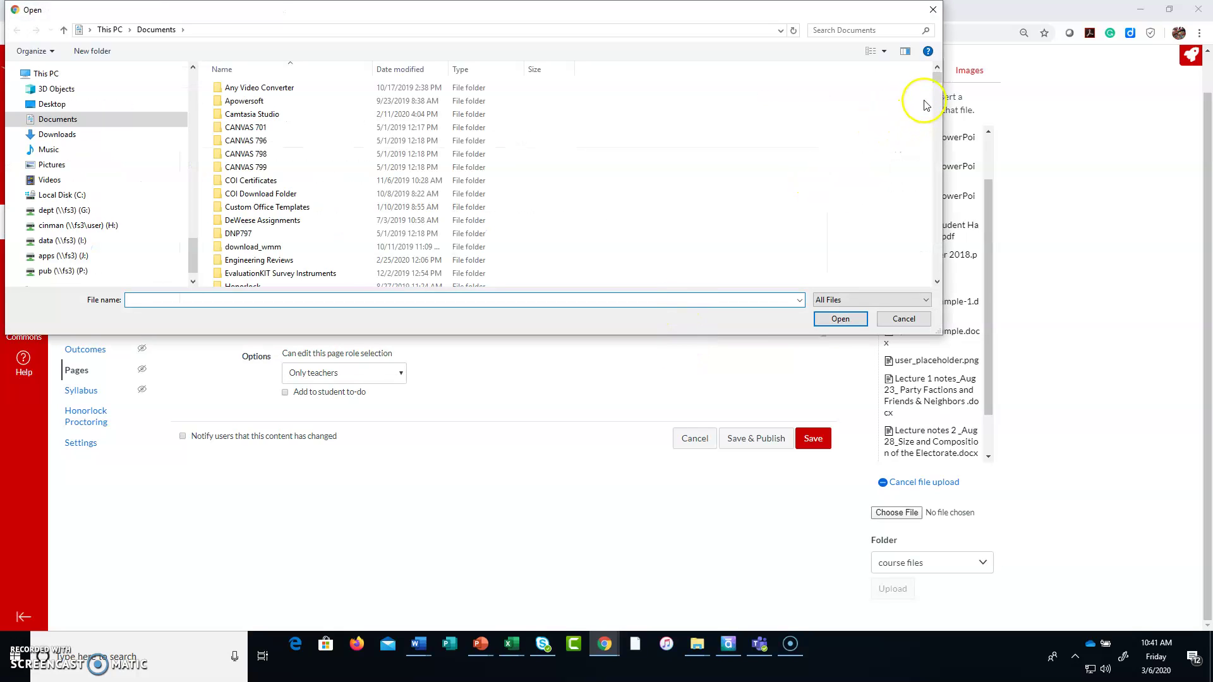
left_click_drag(933, 84, 911, 186)
scroll(911, 187, "down", 5)
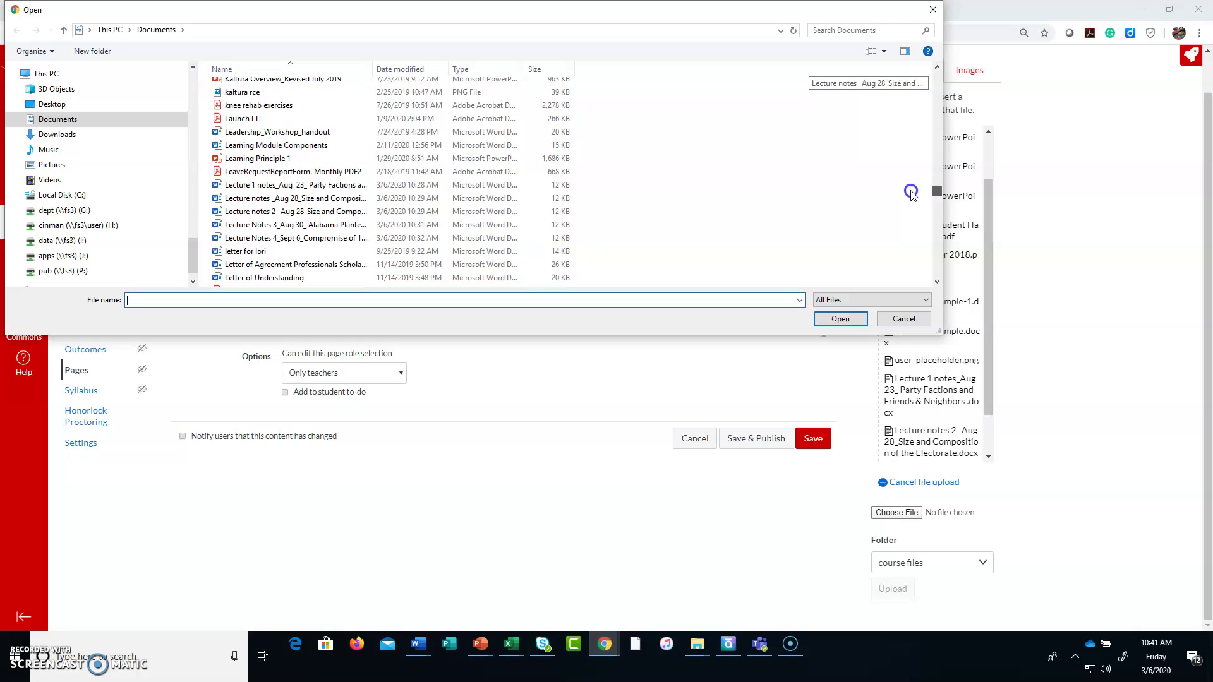
left_click(470, 238)
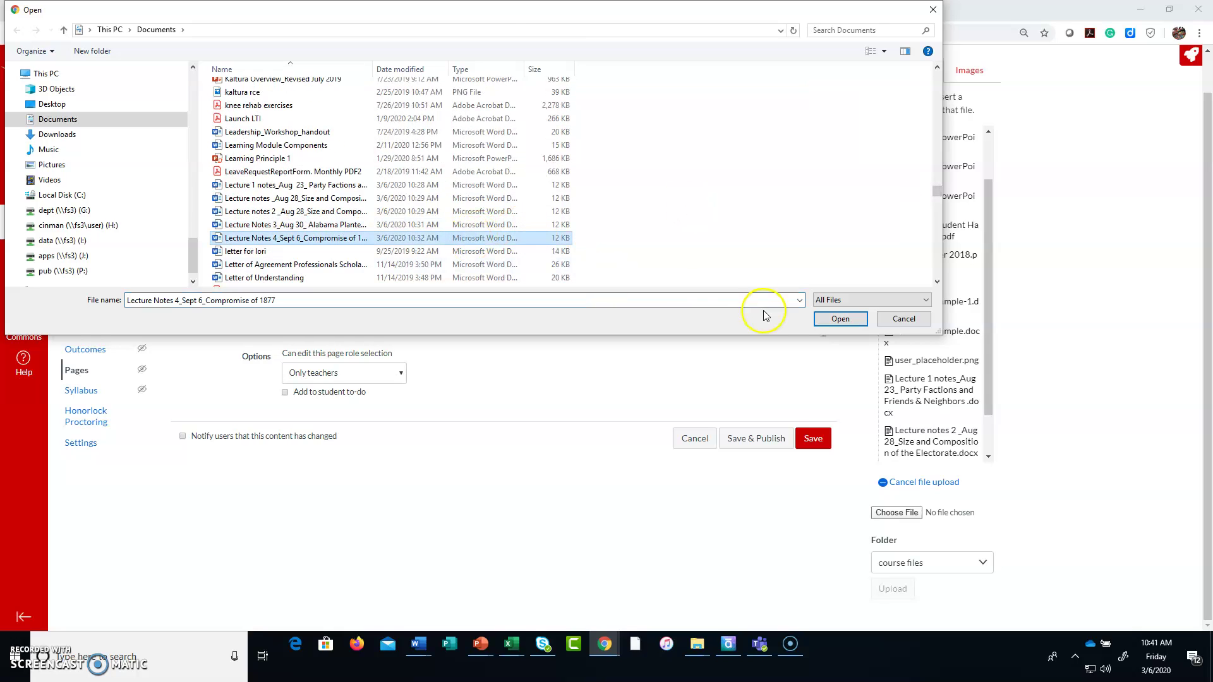
left_click(837, 318)
left_click(893, 589)
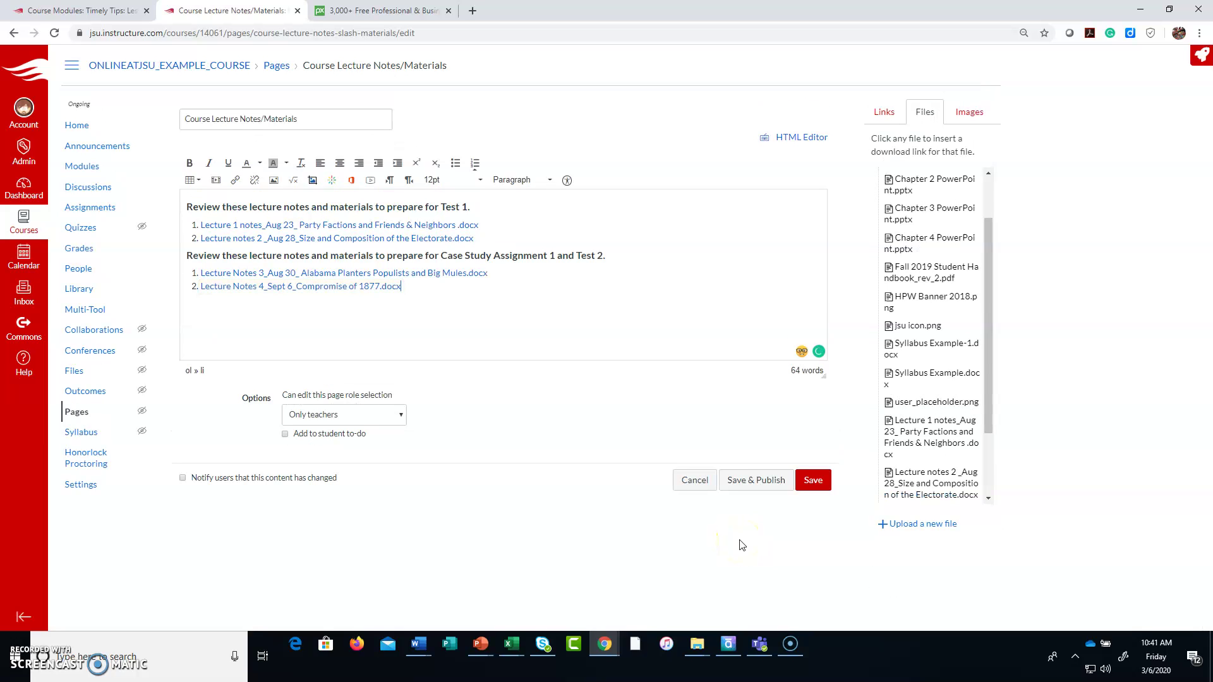
left_click(742, 483)
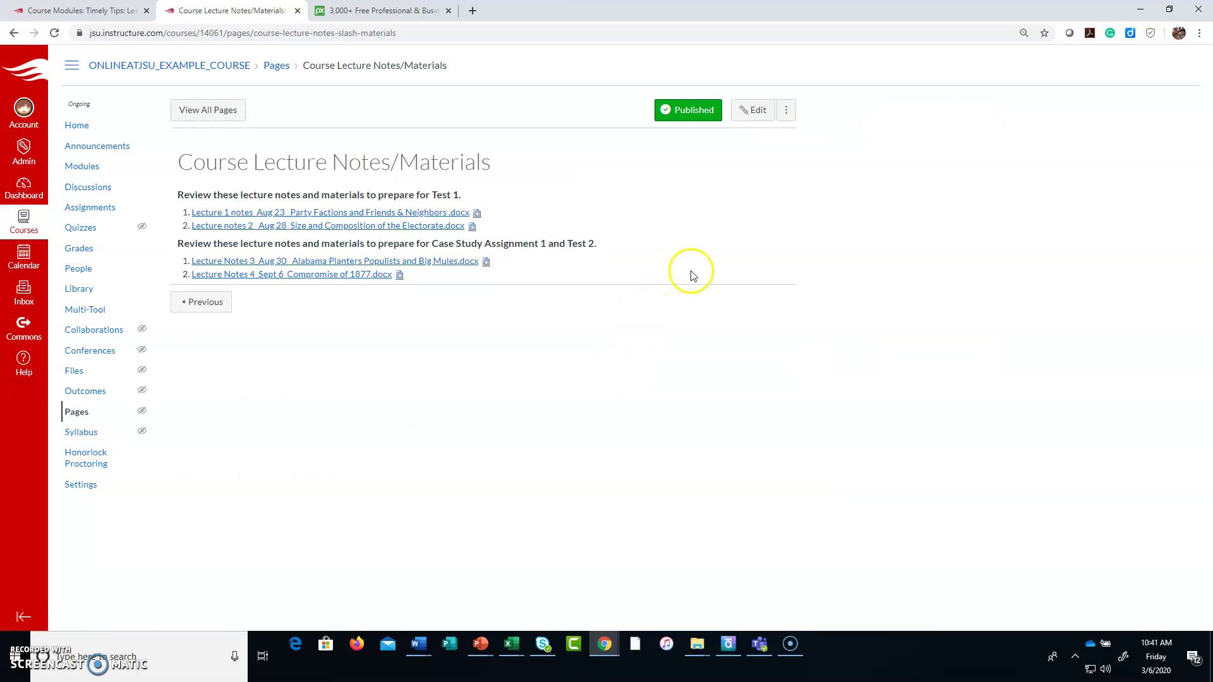
Switch to Microsoft Edge and open youtube.com in a new tab
left_click(304, 642)
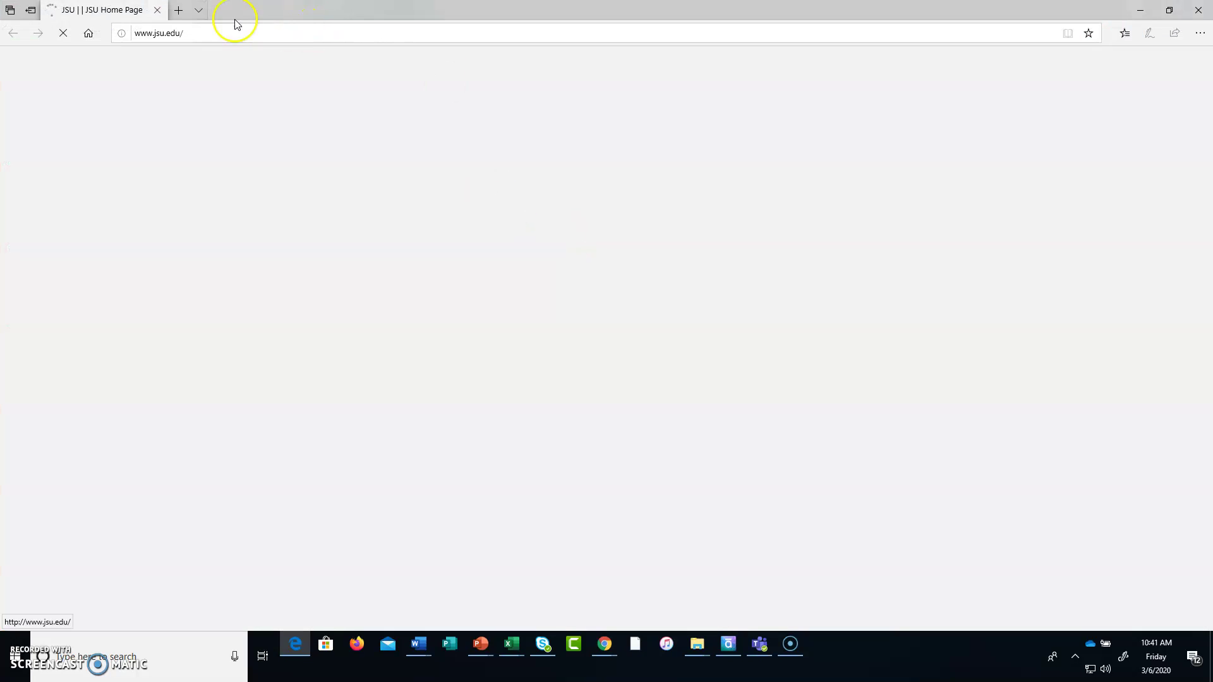
left_click(178, 10)
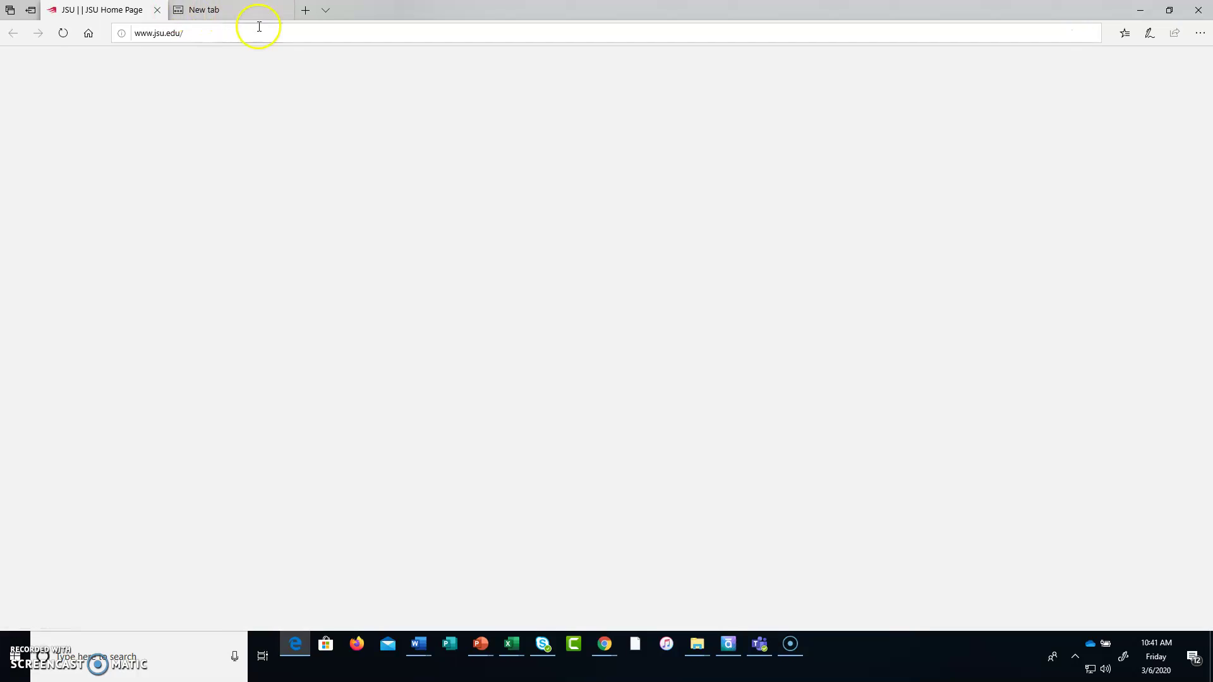
type("youtube.com")
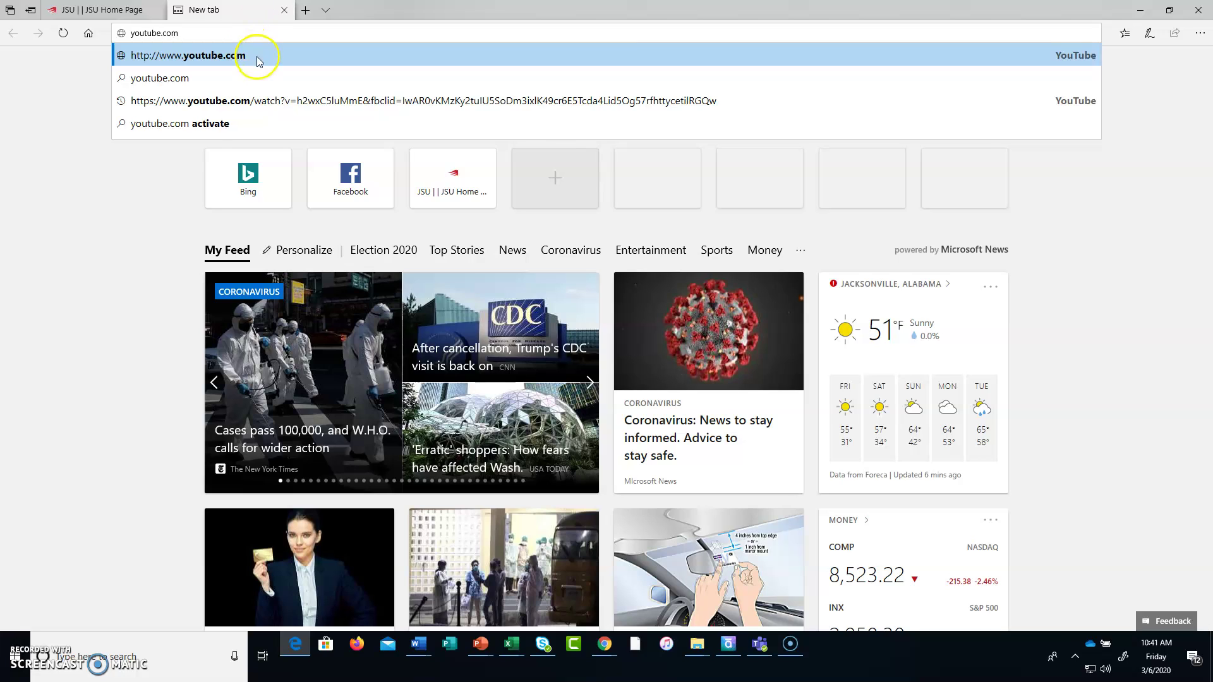
left_click(259, 61)
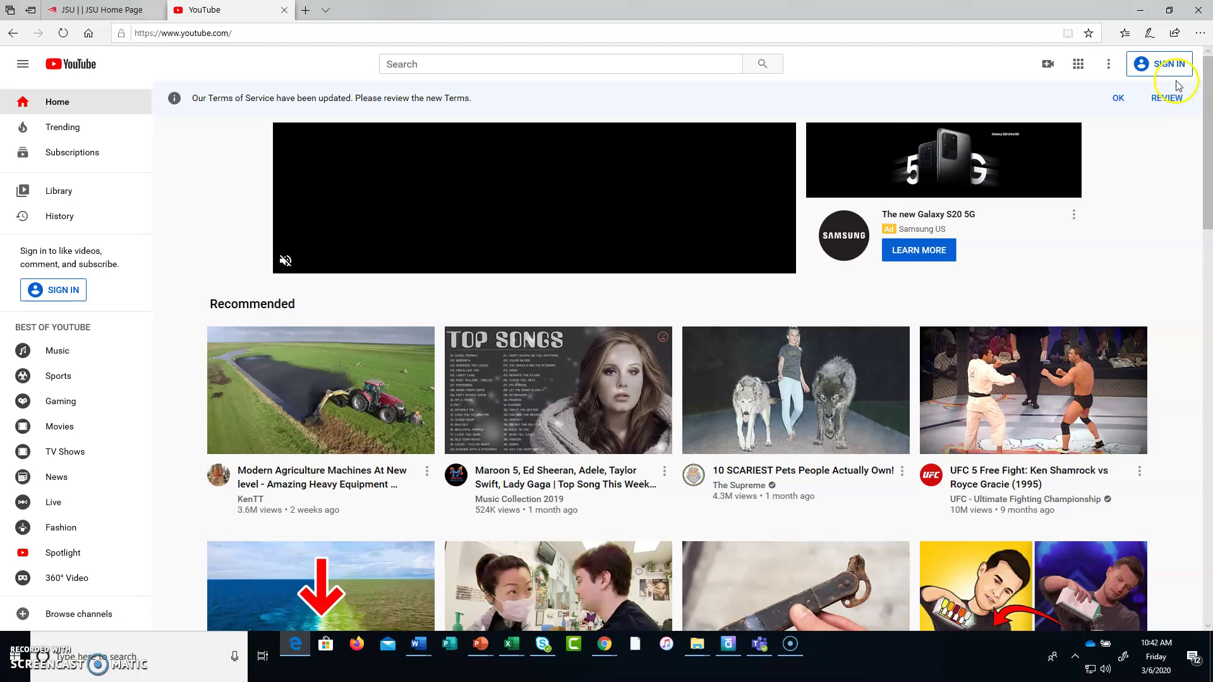
Browse the recommended and trending videos on the YouTube home page for an example video
scroll(1183, 198, "down", 5)
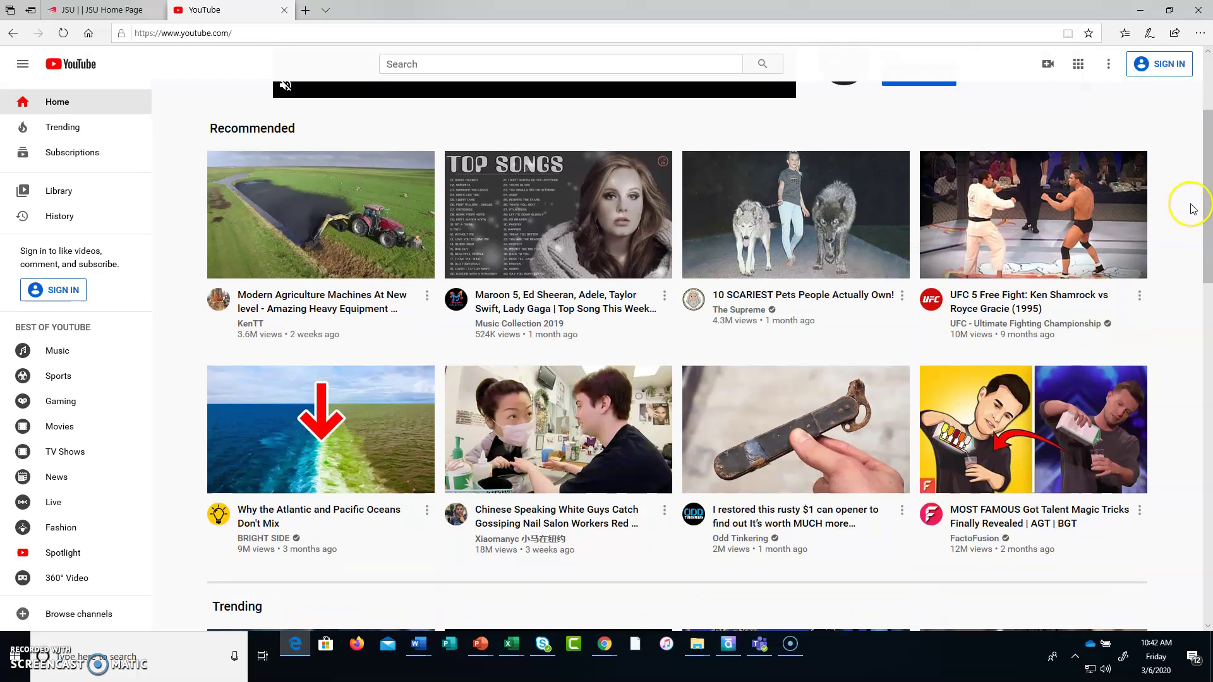
scroll(1191, 214, "down", 1)
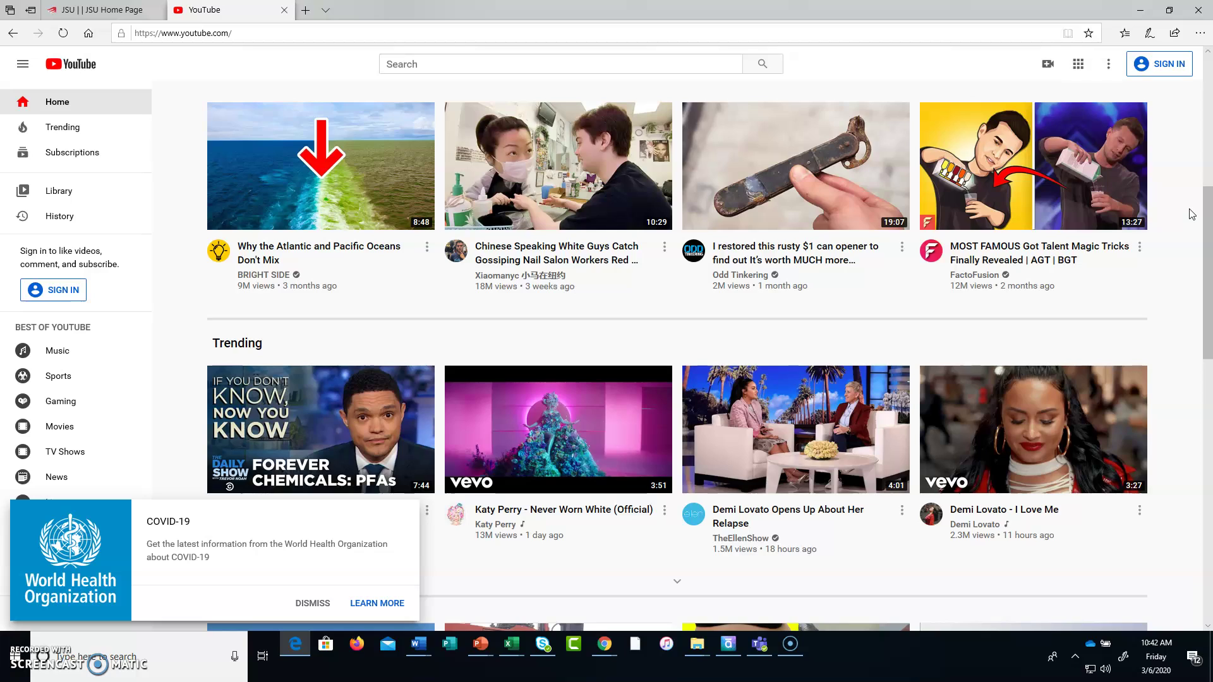
scroll(1191, 214, "down", 4)
scroll(1191, 214, "up", 3)
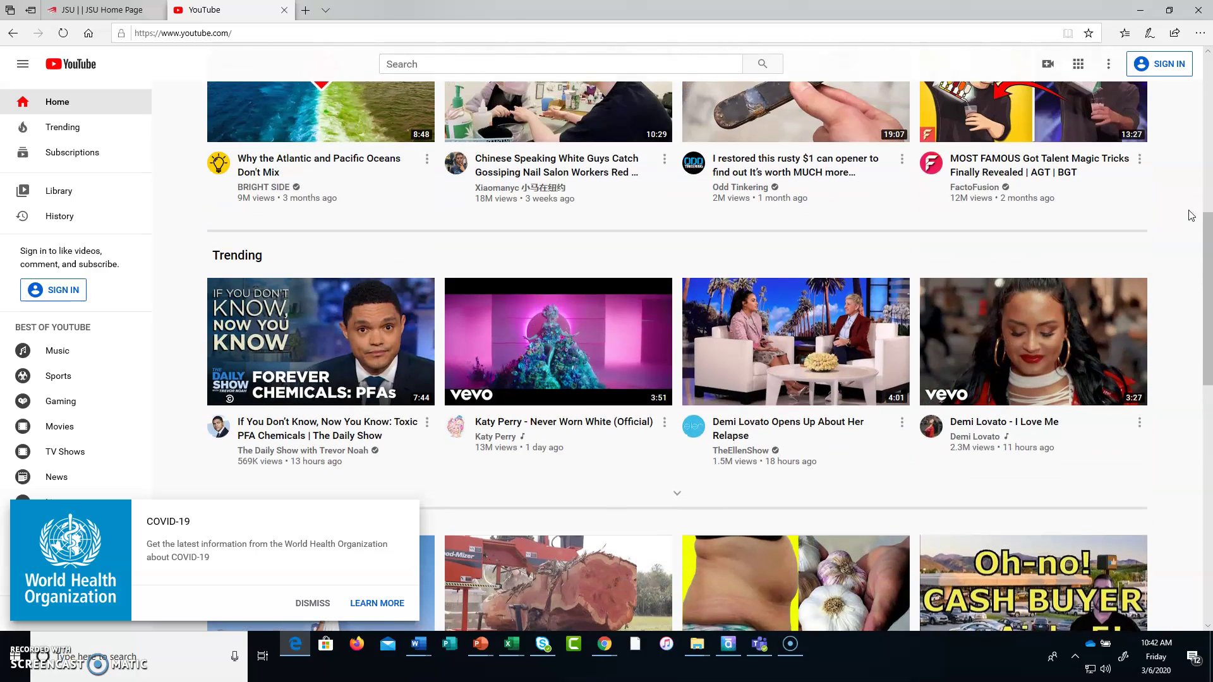
scroll(1191, 215, "up", 3)
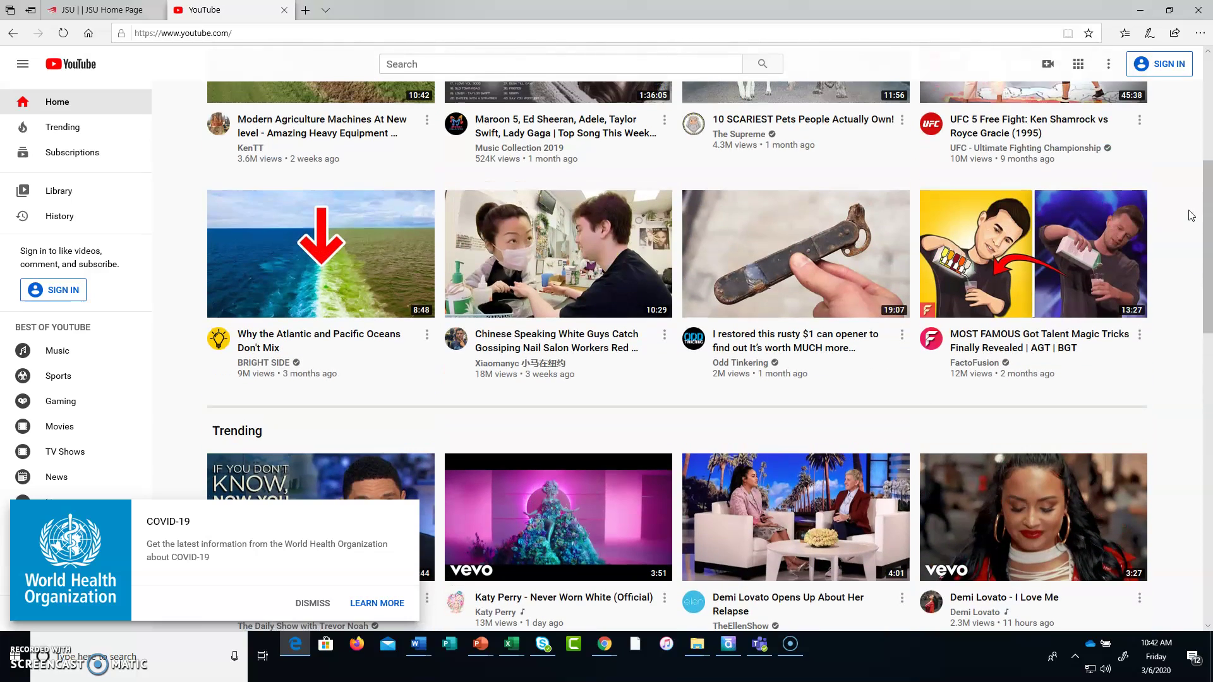
scroll(1191, 215, "down", 6)
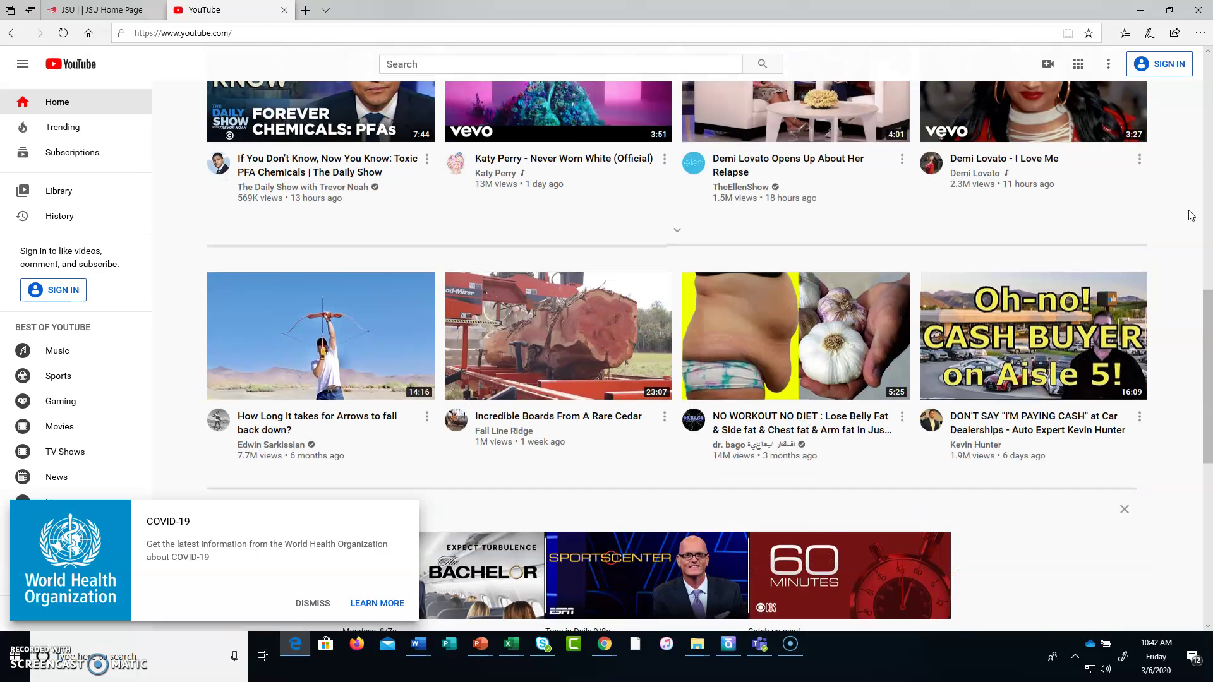
scroll(1190, 215, "down", 7)
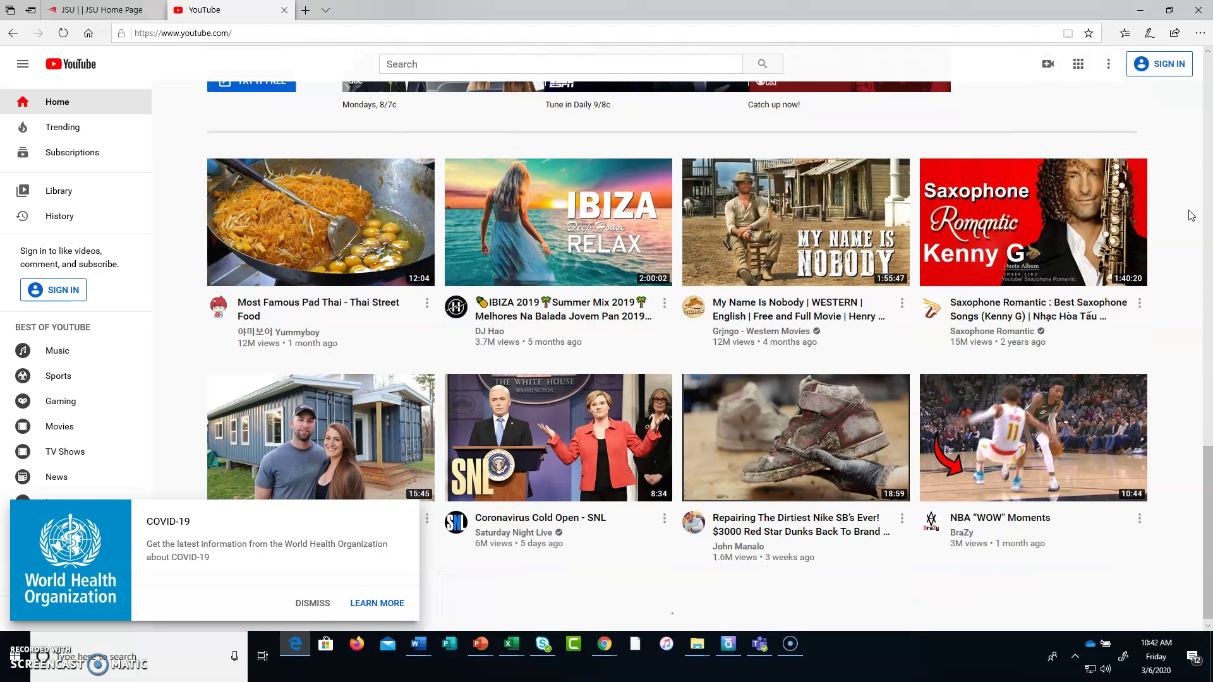
scroll(1166, 215, "up", 1)
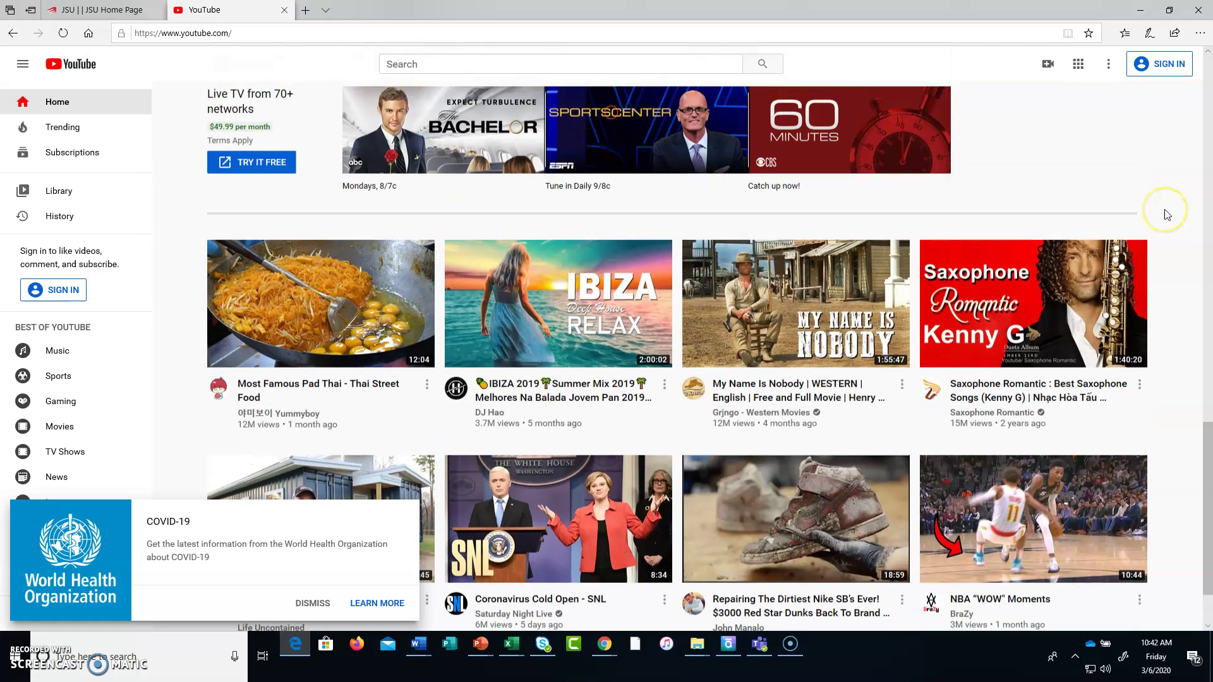
scroll(1167, 215, "down", 8)
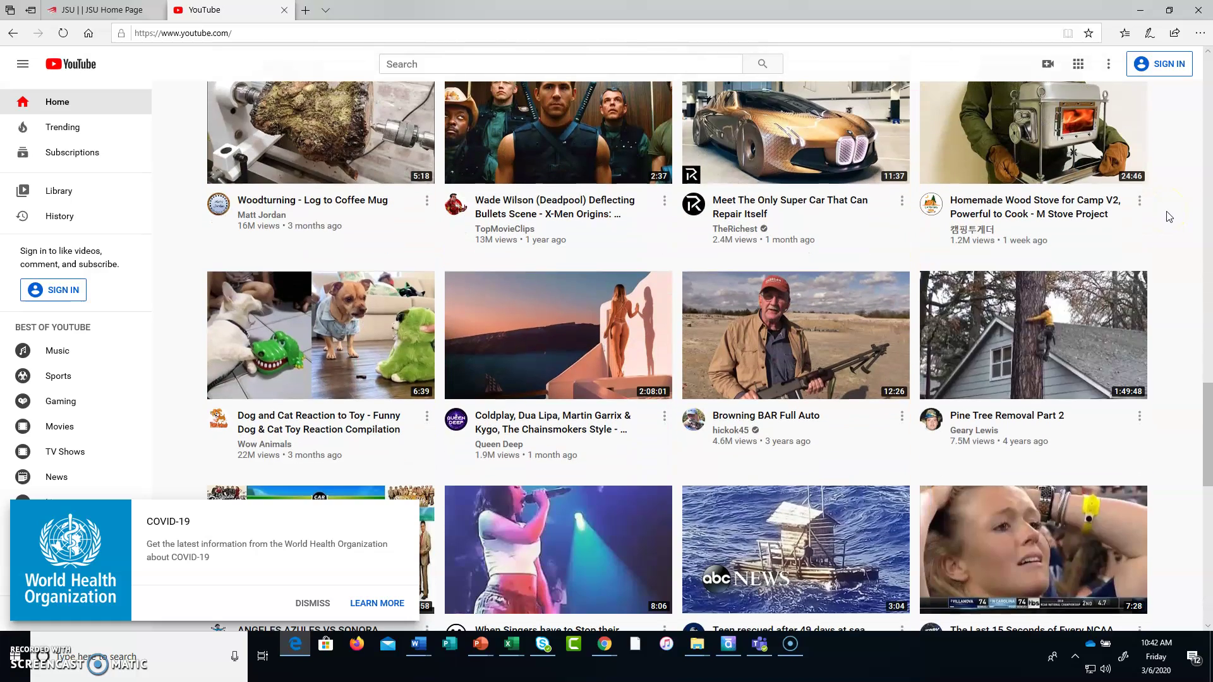
scroll(1168, 216, "up", 20)
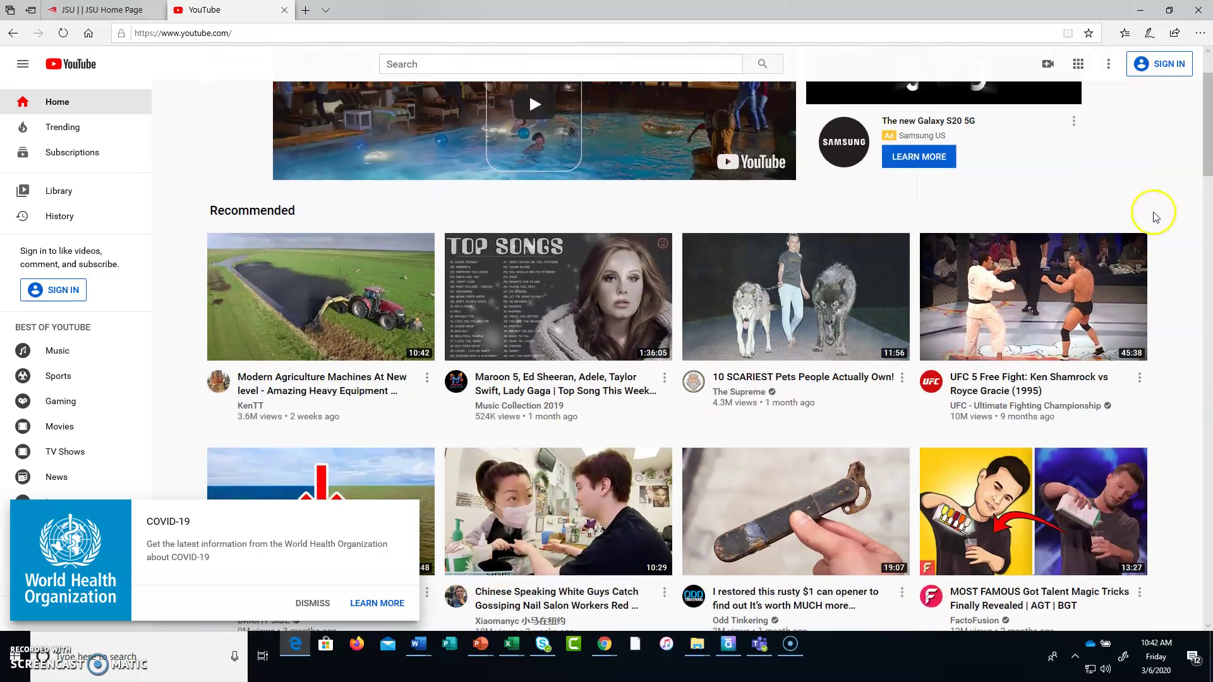
scroll(1154, 216, "down", 4)
Open the video "Why the Atlantic and Pacific Oceans Don't Mix" in a new tab and pause its playback
mouse_move(382, 268)
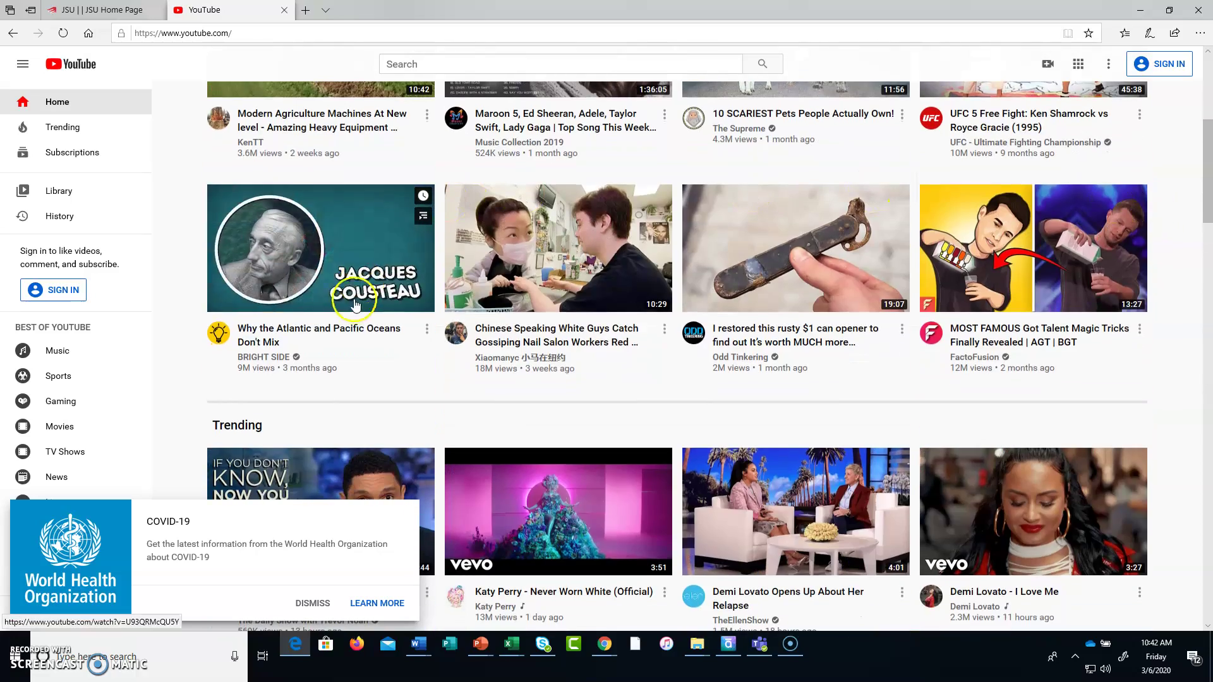
right_click(382, 263)
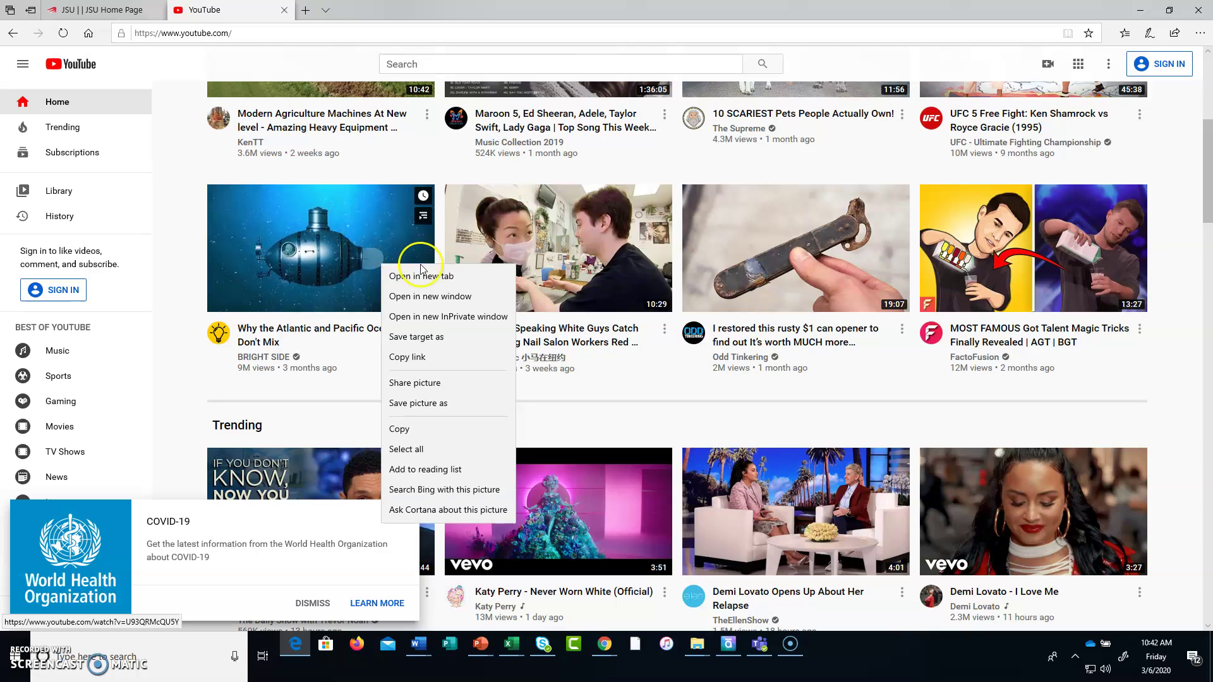
left_click(417, 276)
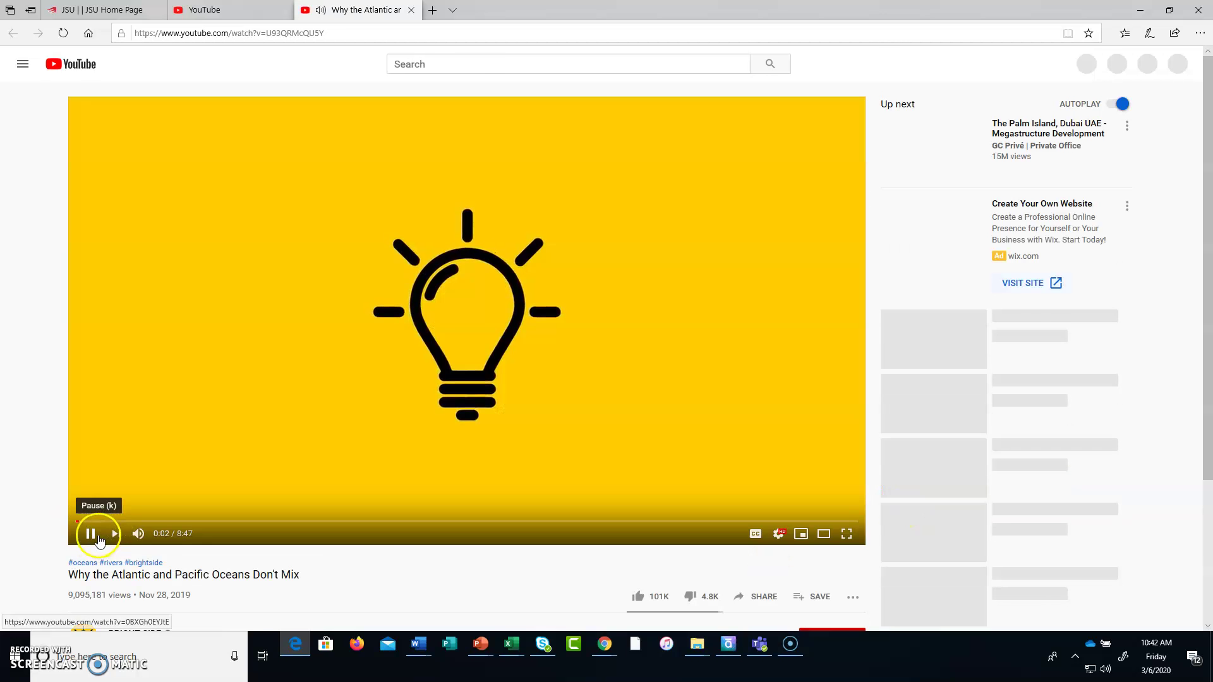
left_click(91, 535)
Copy the share link of the paused YouTube video
scroll(676, 525, "down", 3)
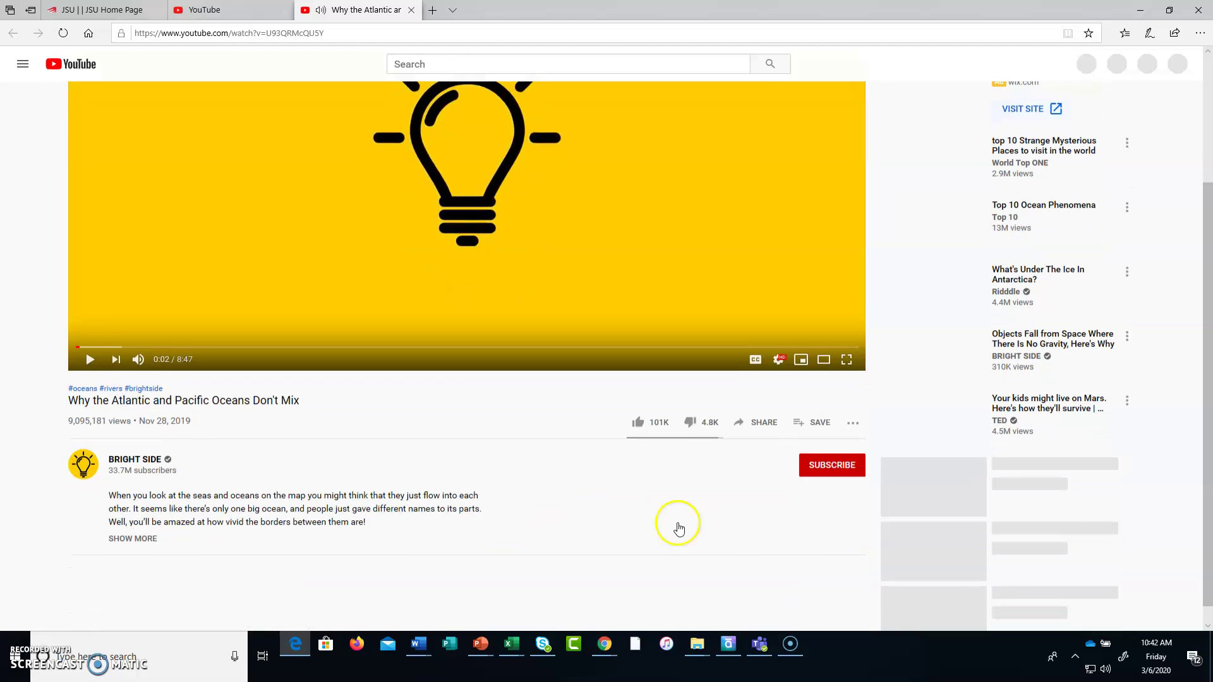
left_click(766, 424)
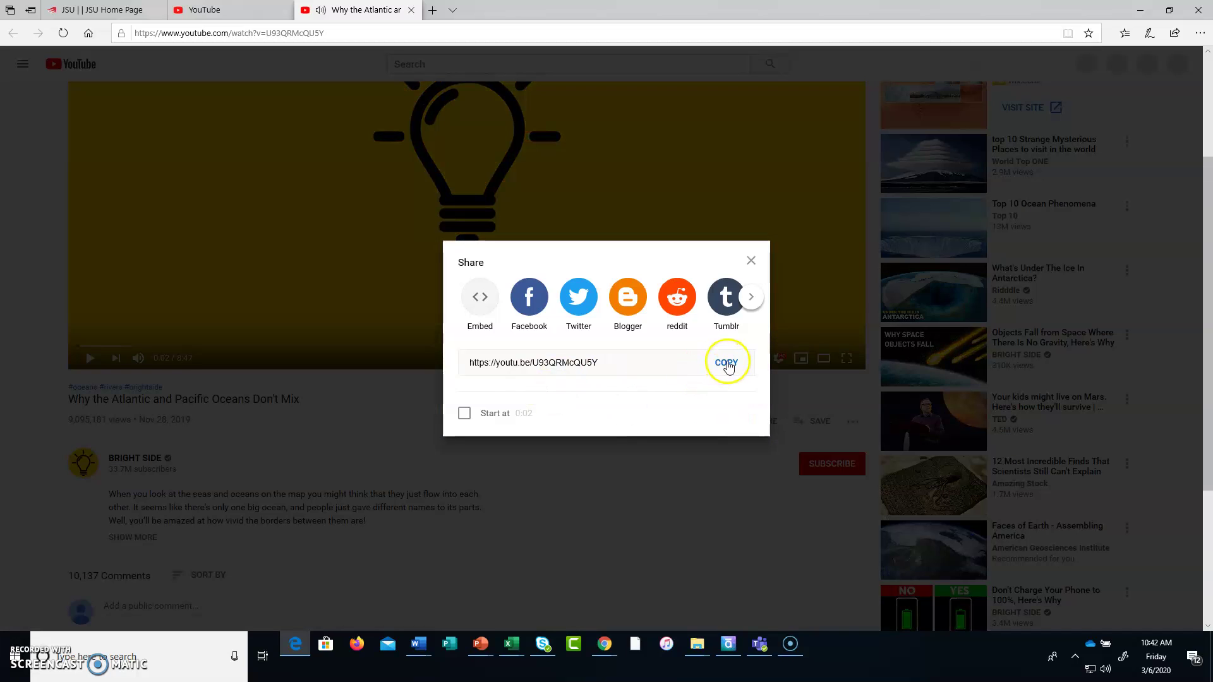
left_click(728, 365)
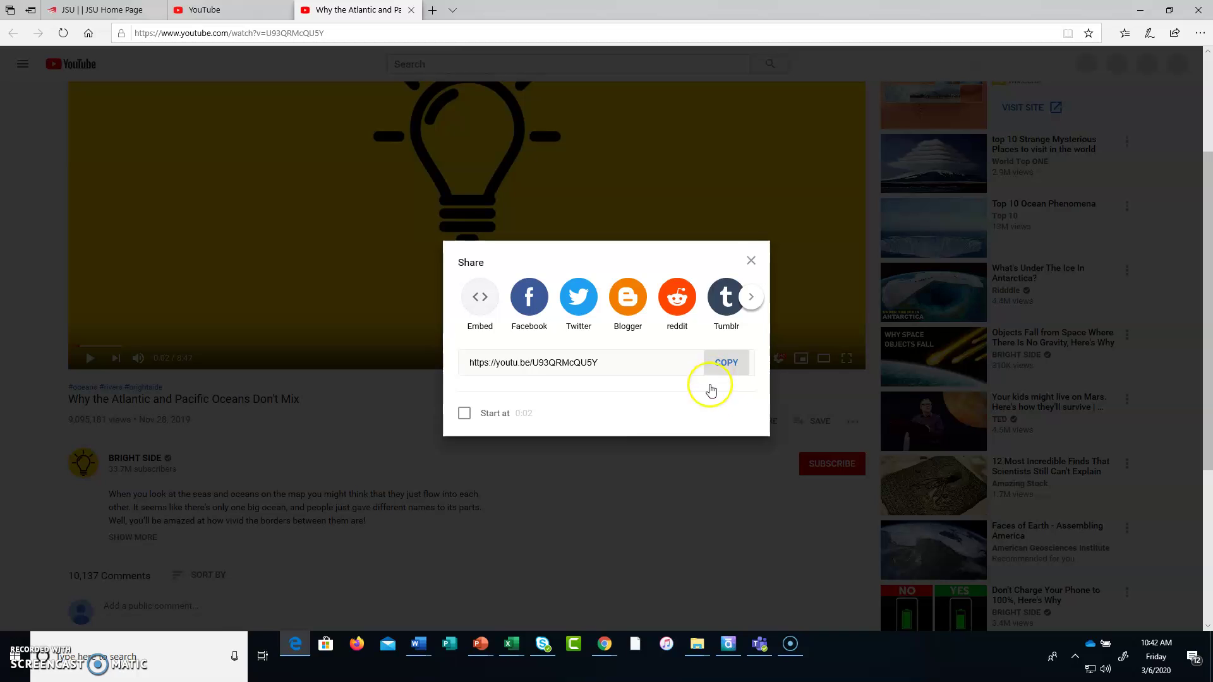
Switch to Canvas in Chrome, edit the Course Lecture Notes/Materials page and add an empty third list item under the Test 1 heading
left_click(611, 648)
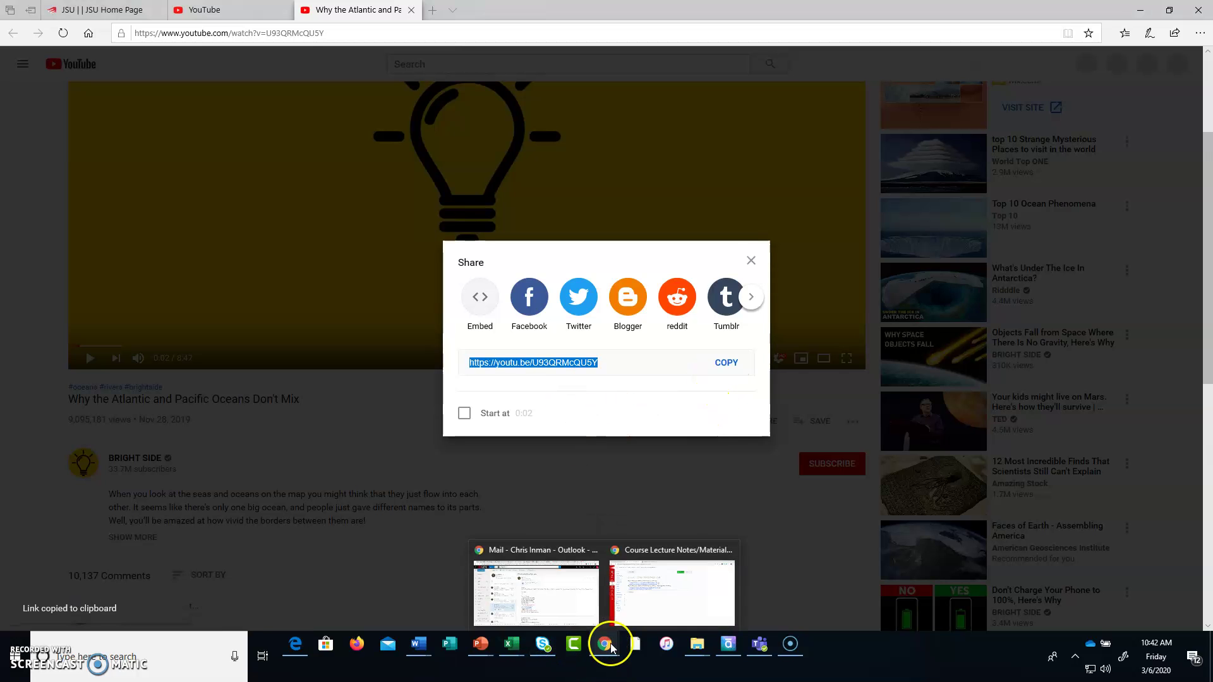
left_click(653, 607)
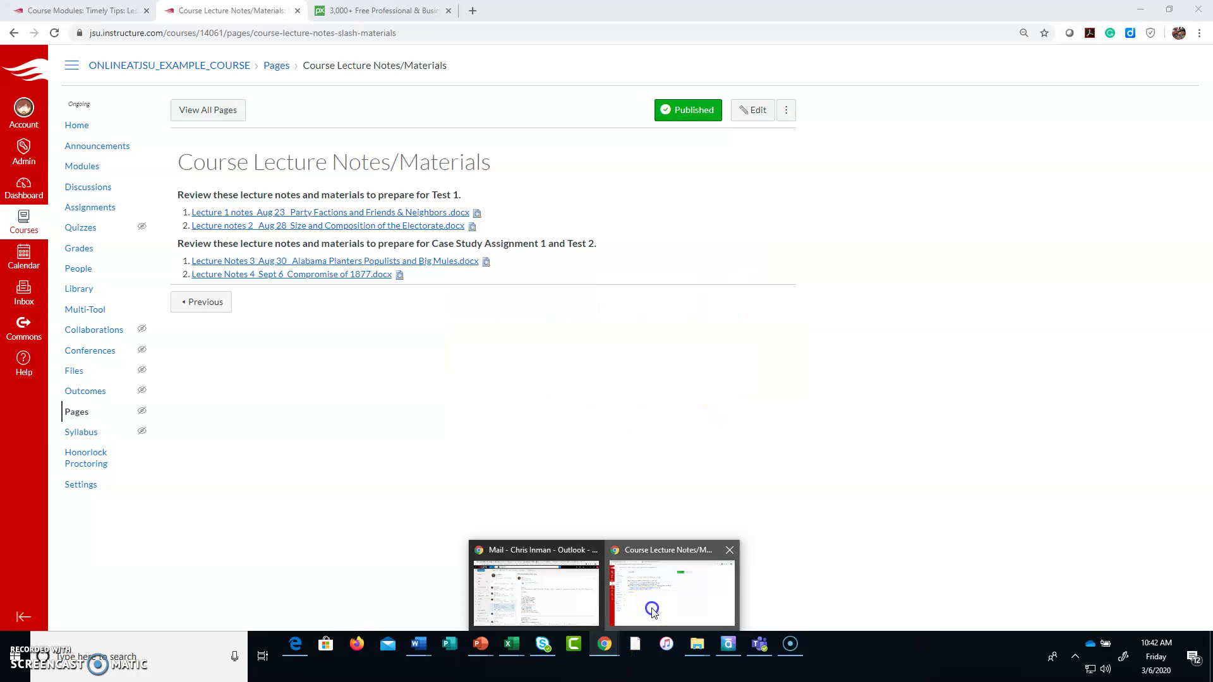
left_click(768, 118)
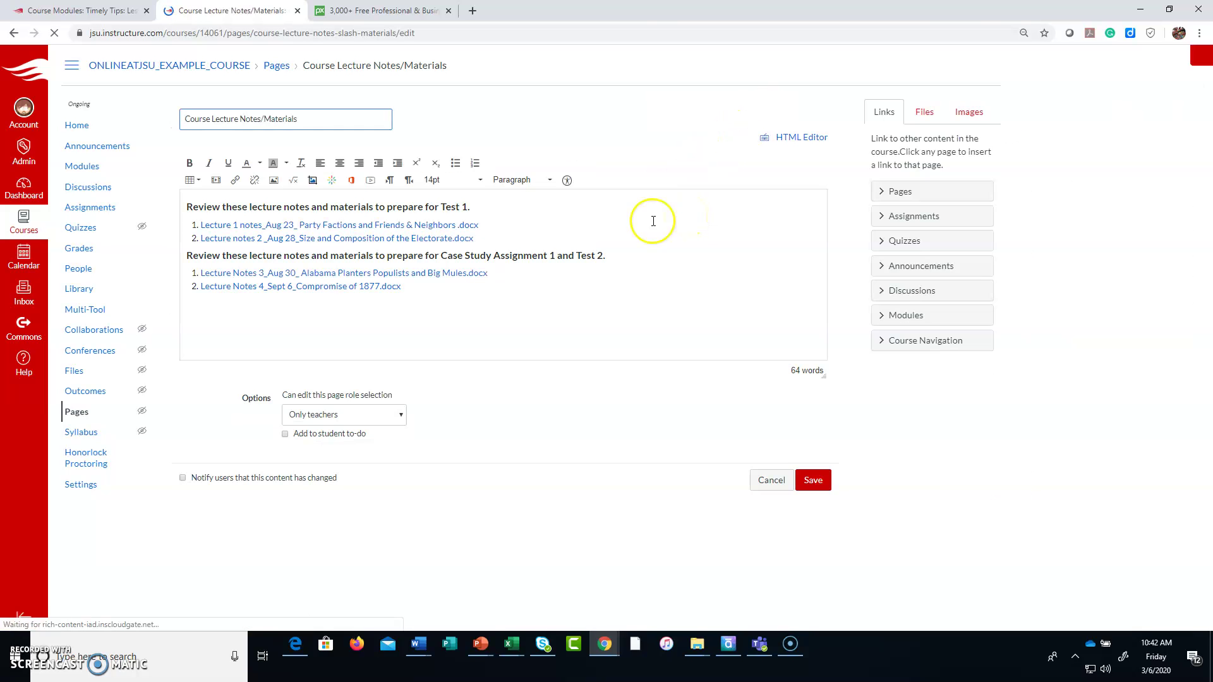
left_click(505, 240)
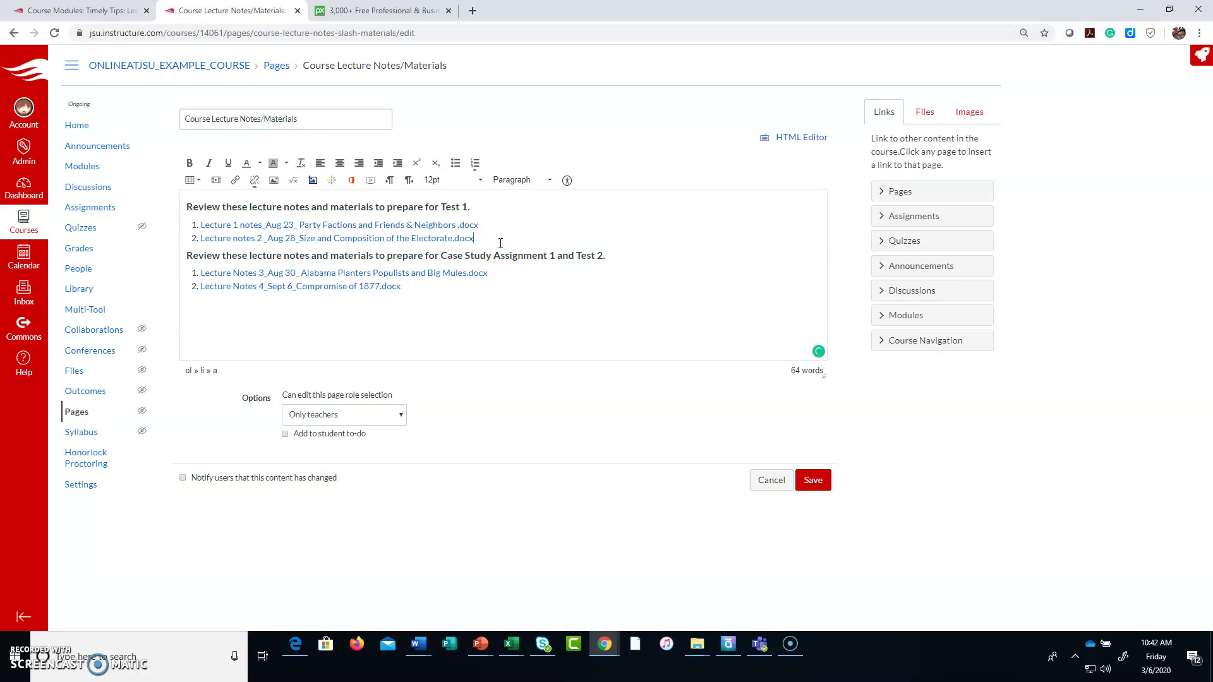
left_click(496, 247)
key("Return")
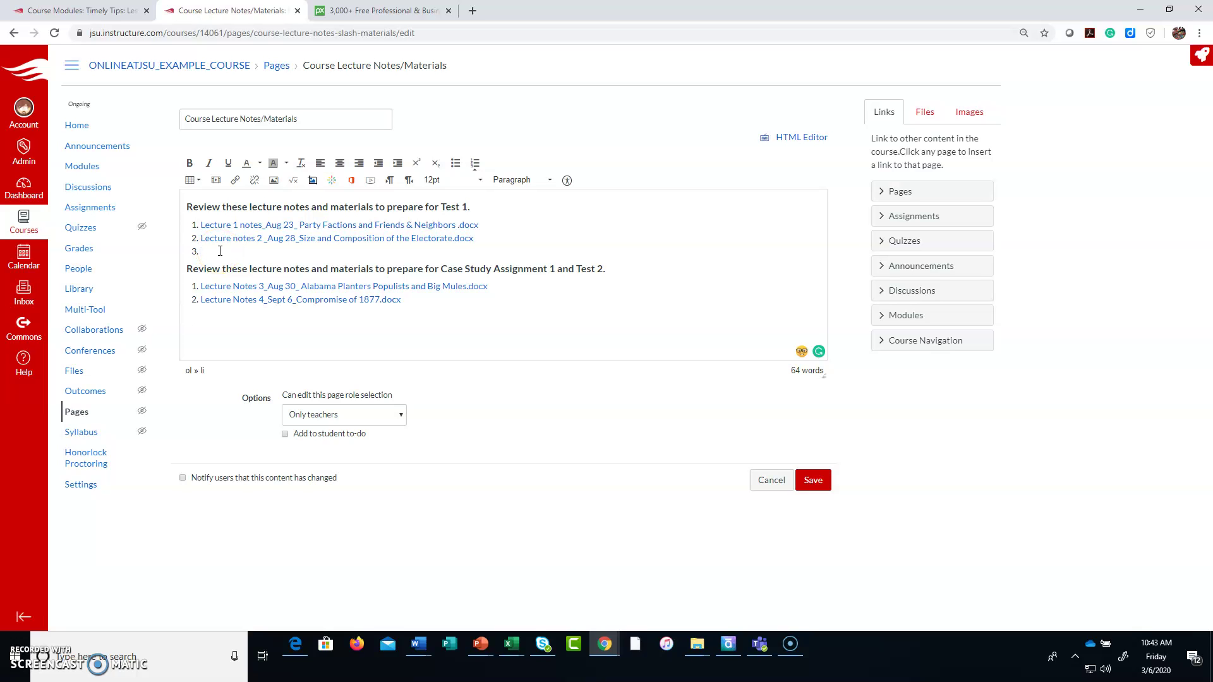
left_click(234, 182)
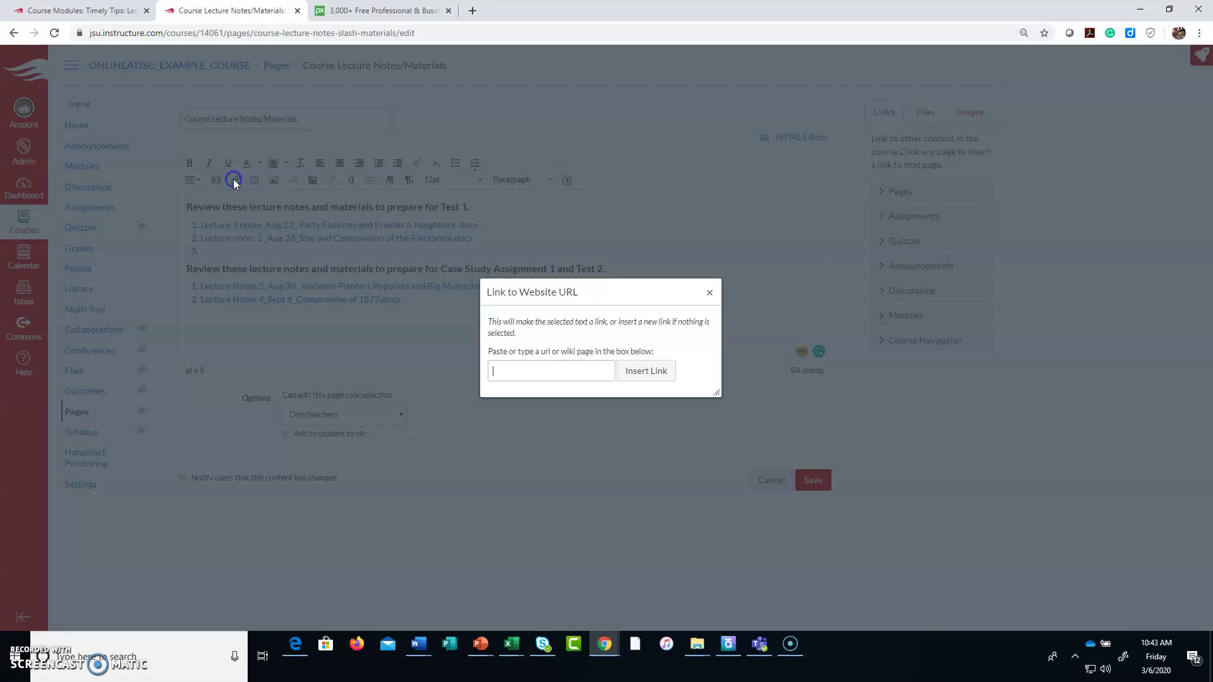
right_click(569, 373)
left_click(598, 471)
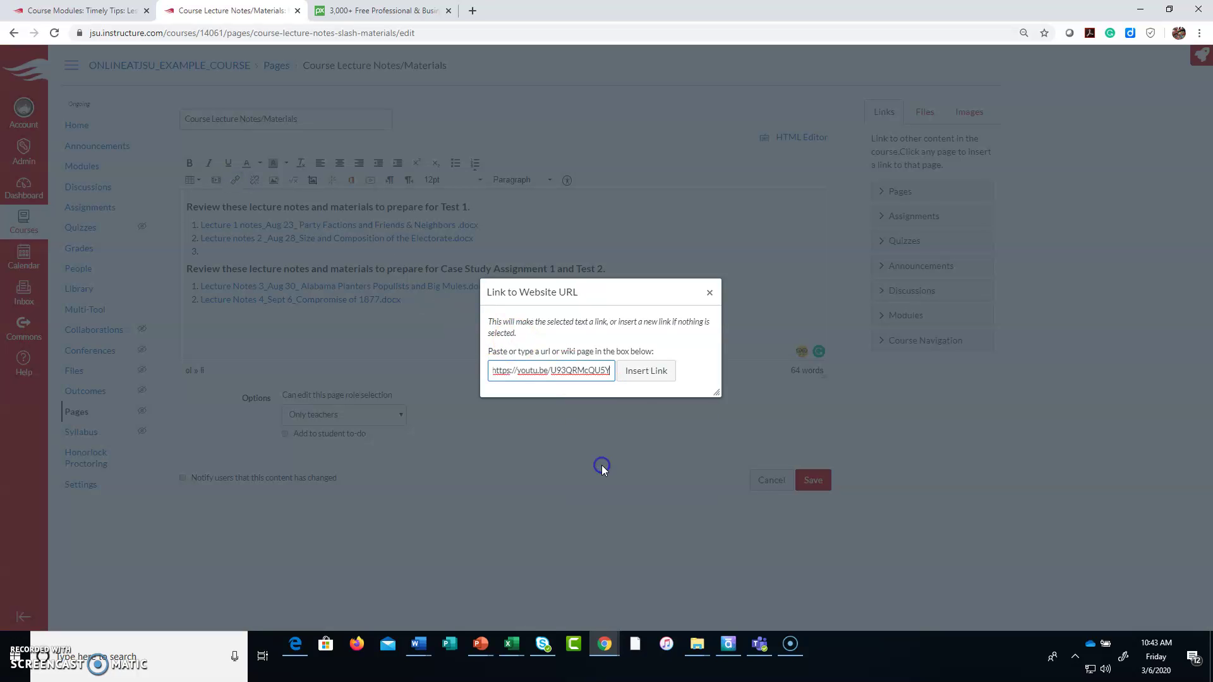
left_click(646, 371)
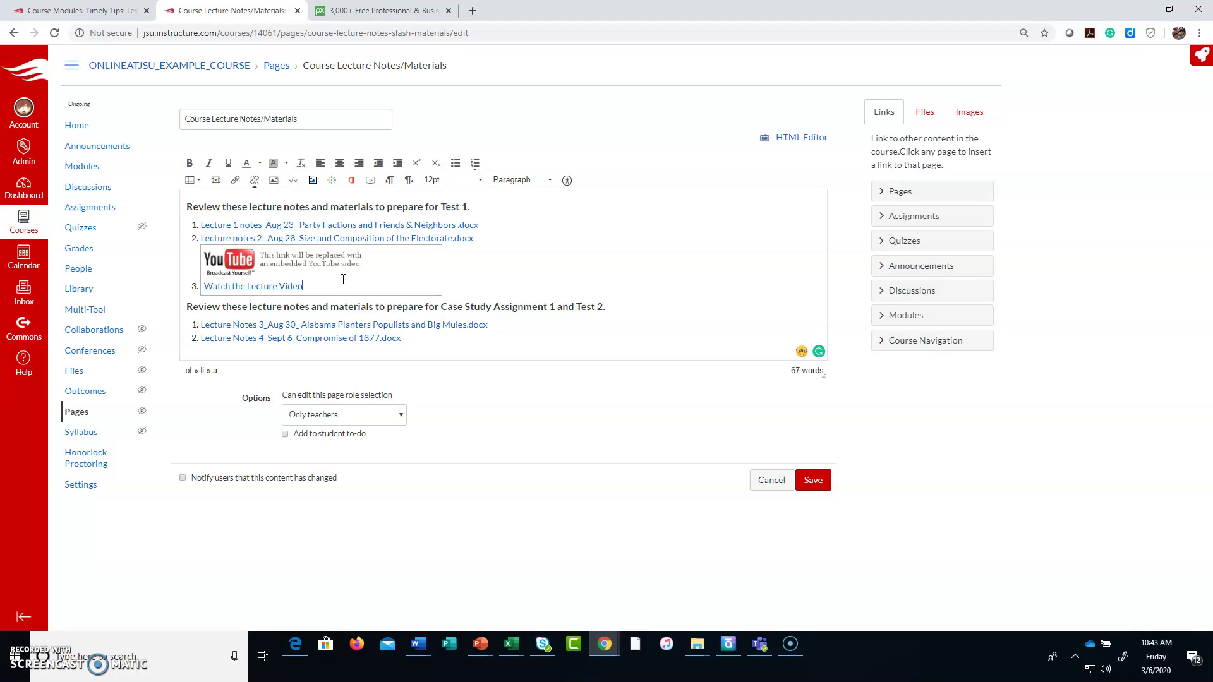
left_click(809, 482)
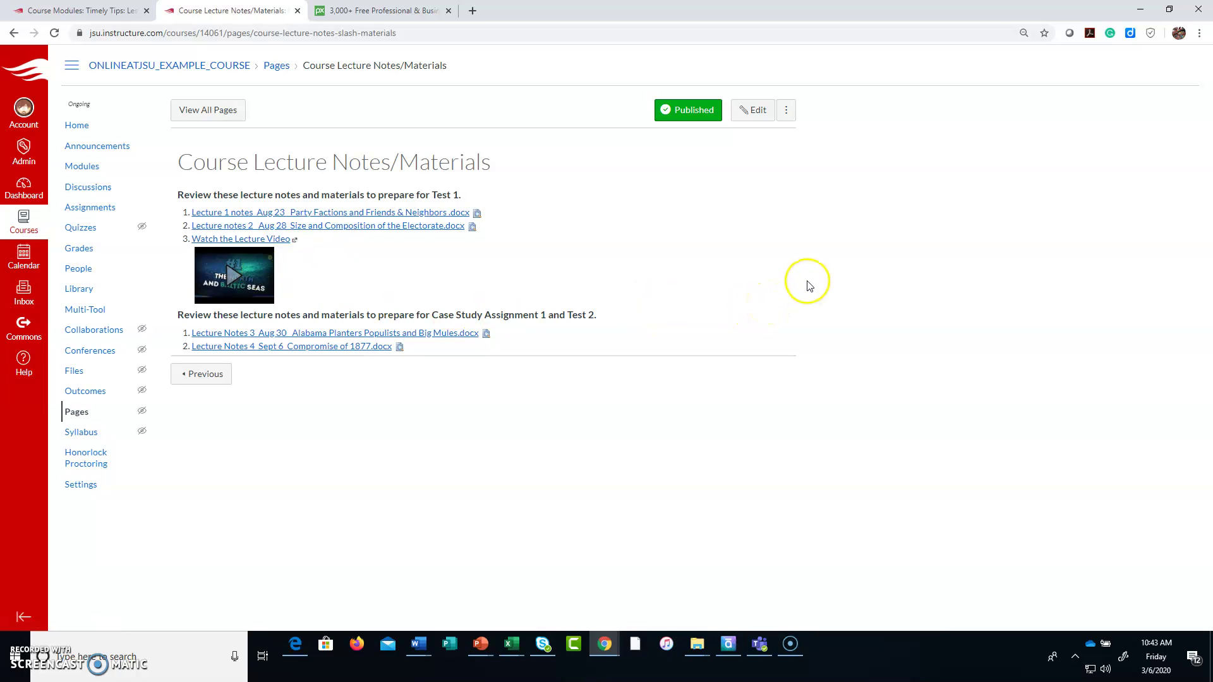
Reopen the Course Lecture Notes/Materials page for editing and save it again without changes
left_click(753, 110)
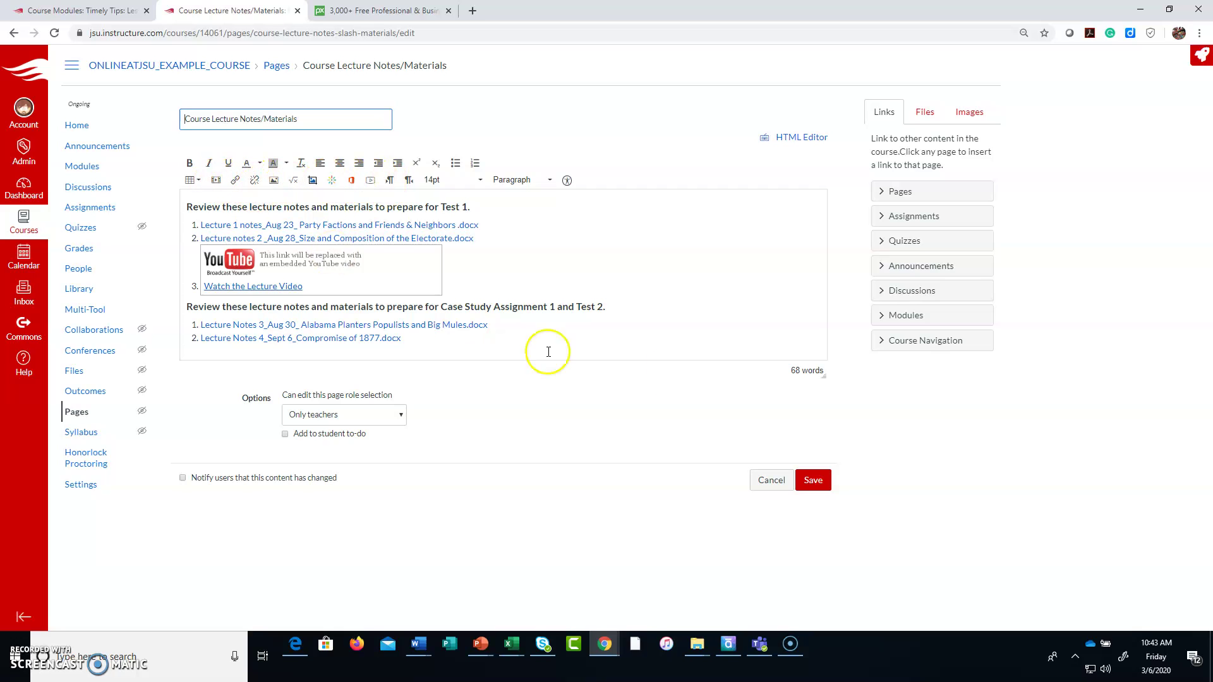
left_click(814, 482)
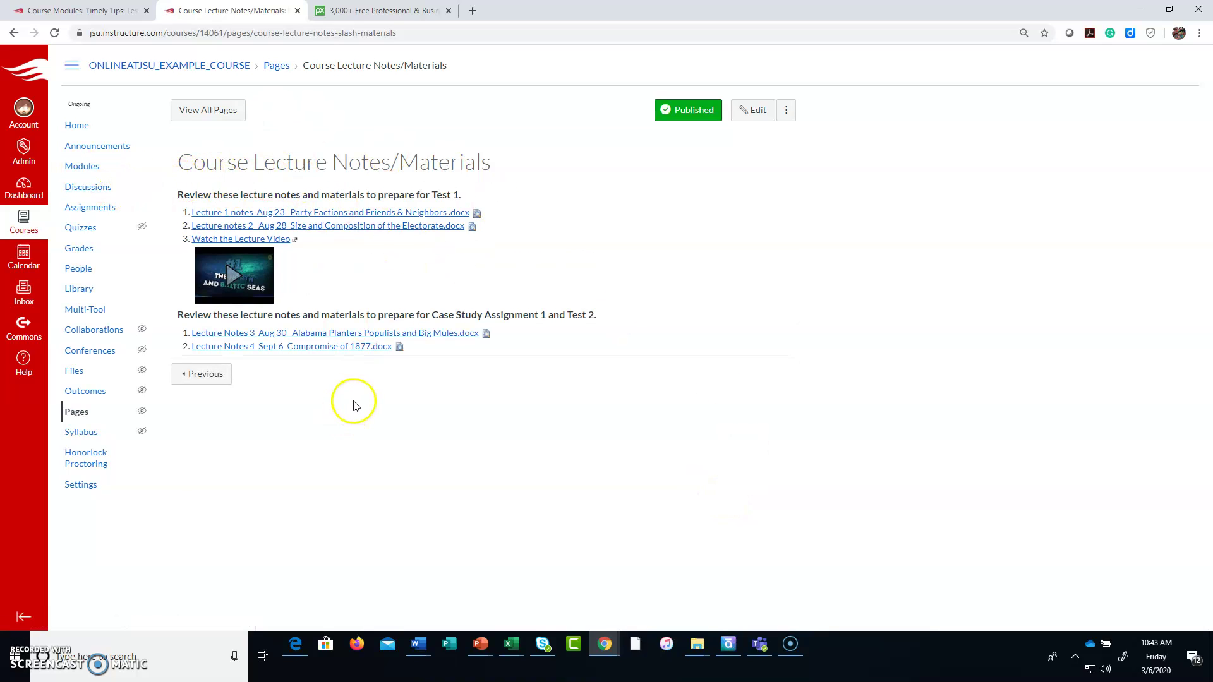
Open the course's Modules
left_click(89, 166)
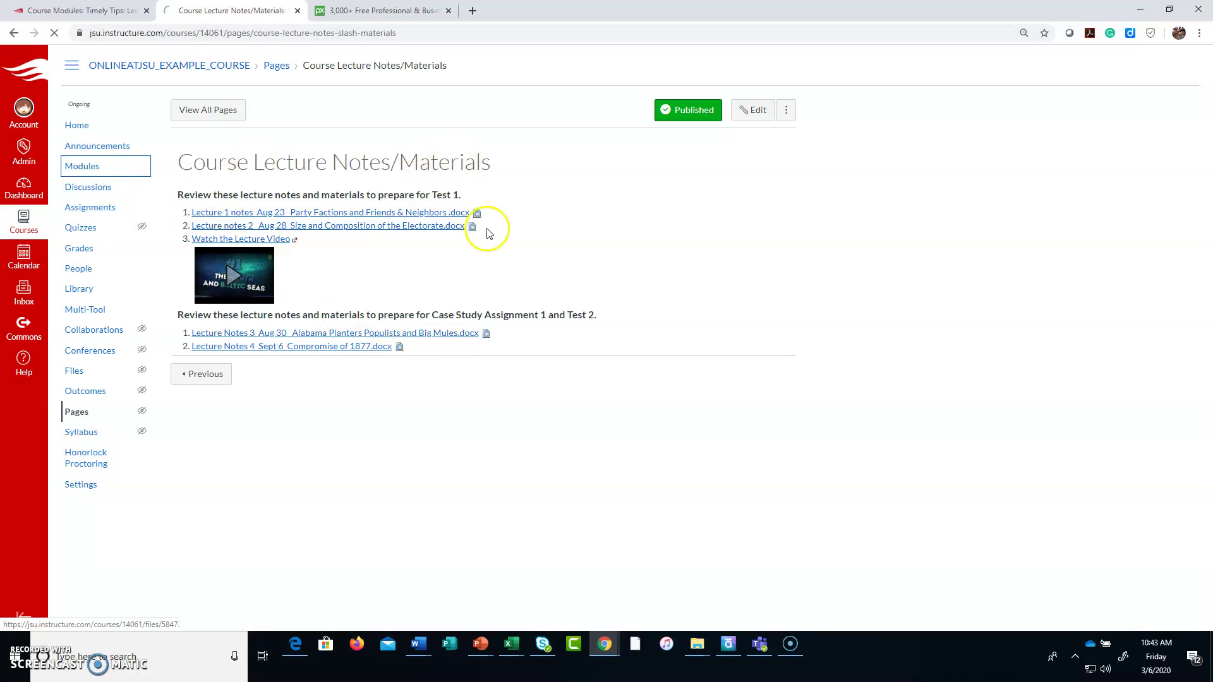